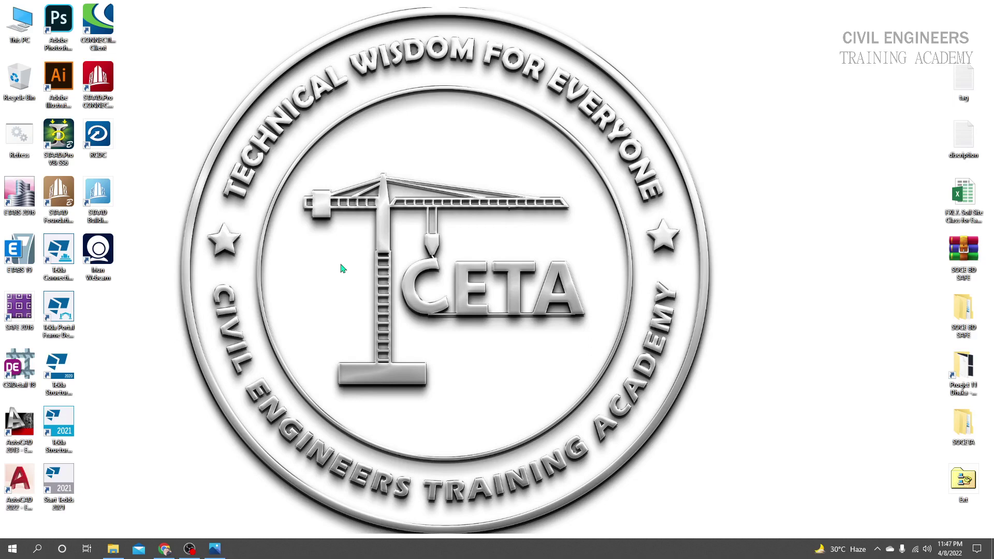
Step: Browse from This PC into F: Academic > Bsc In CE > Bsc In CE > Code
click(955, 229)
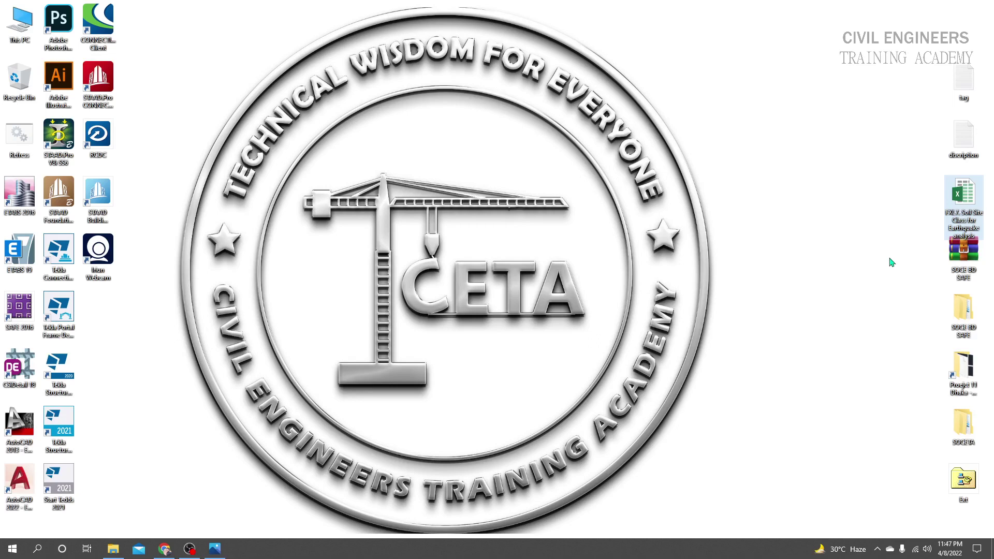
double_click(20, 22)
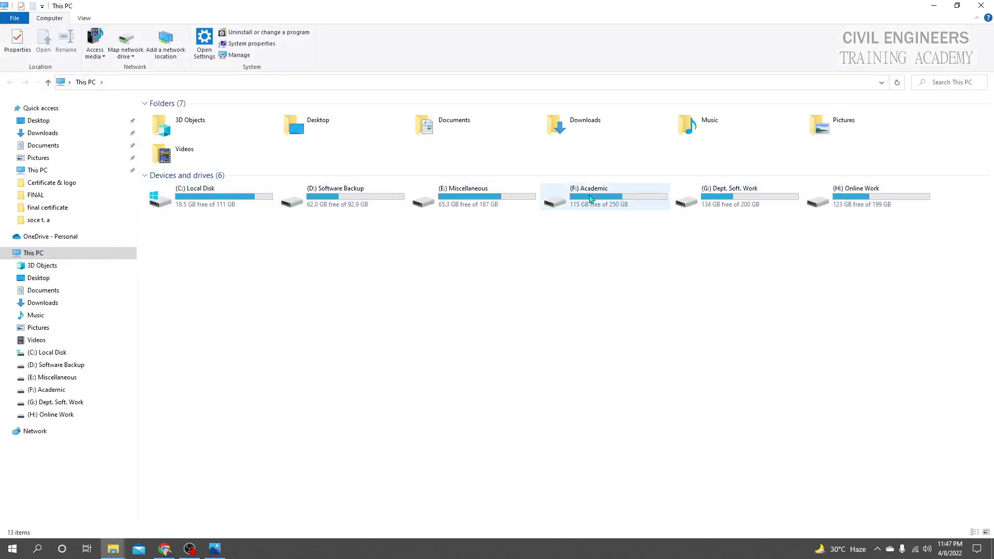
double_click(590, 199)
click(195, 126)
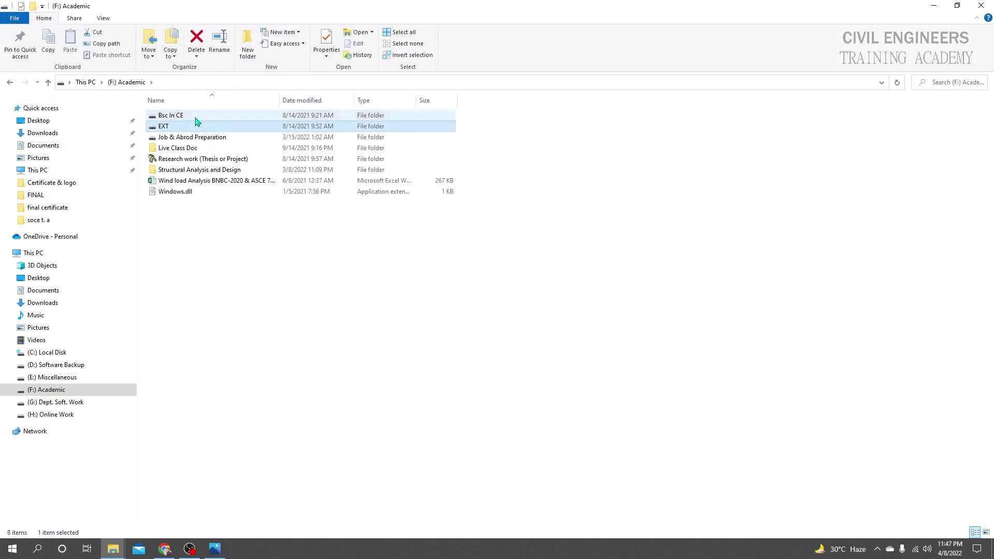
double_click(171, 115)
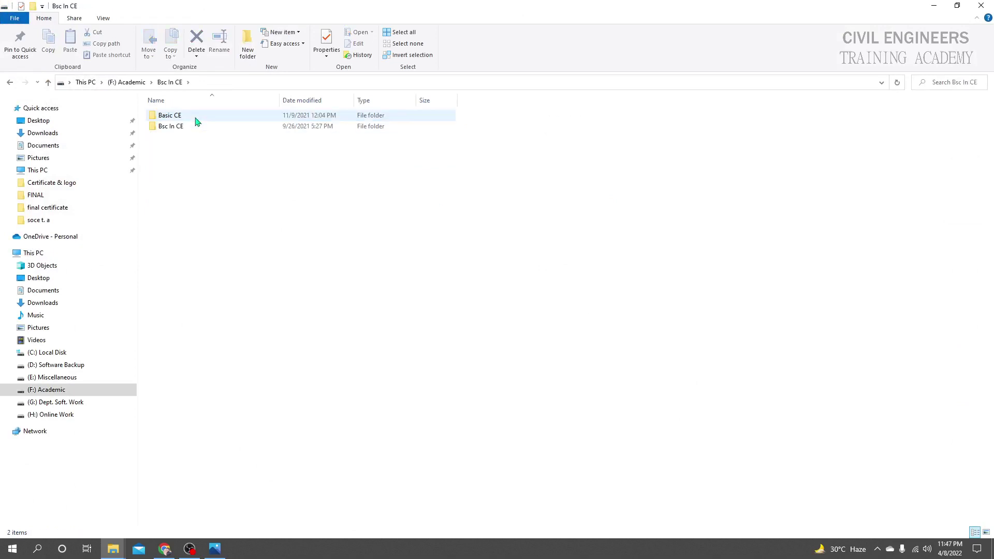
double_click(195, 126)
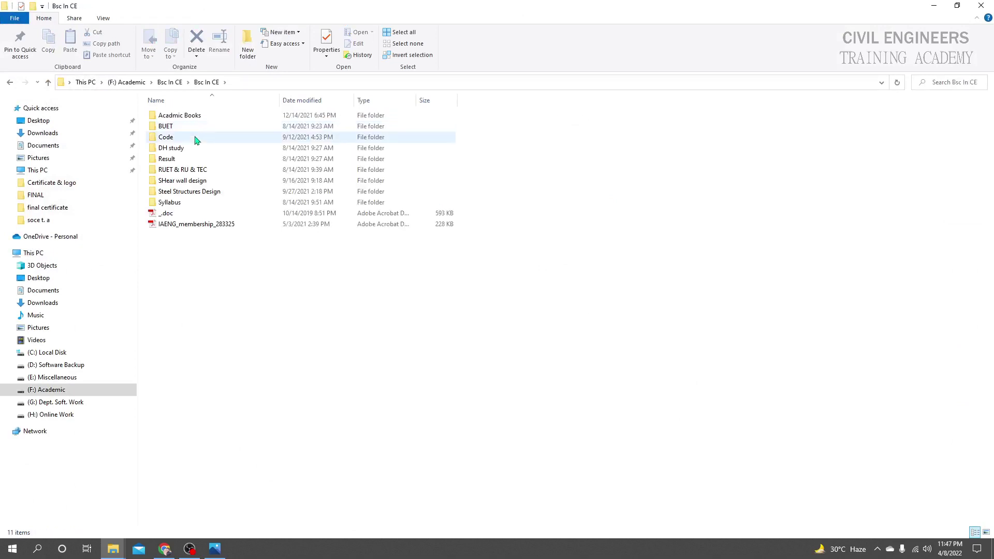
double_click(195, 137)
Step: Continue through BNBC > BNBC 2020 Shorts > Volume- II > Shorts and select the Volume -II C-2 PDF
double_click(190, 116)
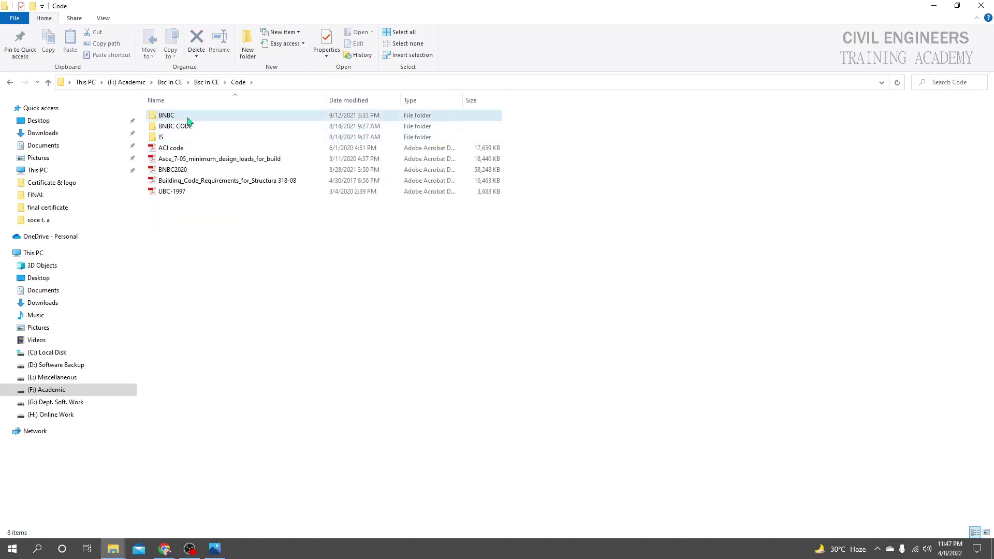
double_click(202, 127)
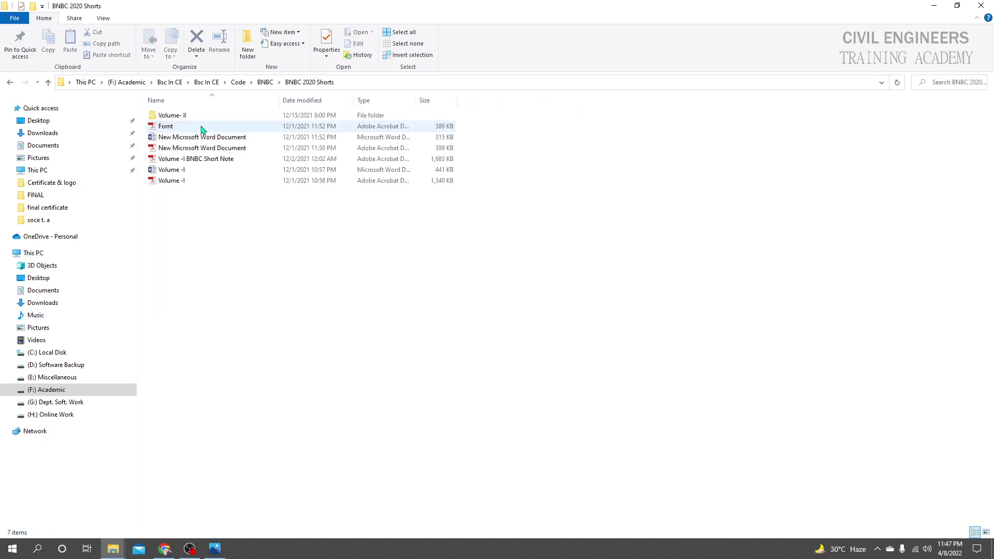
double_click(200, 117)
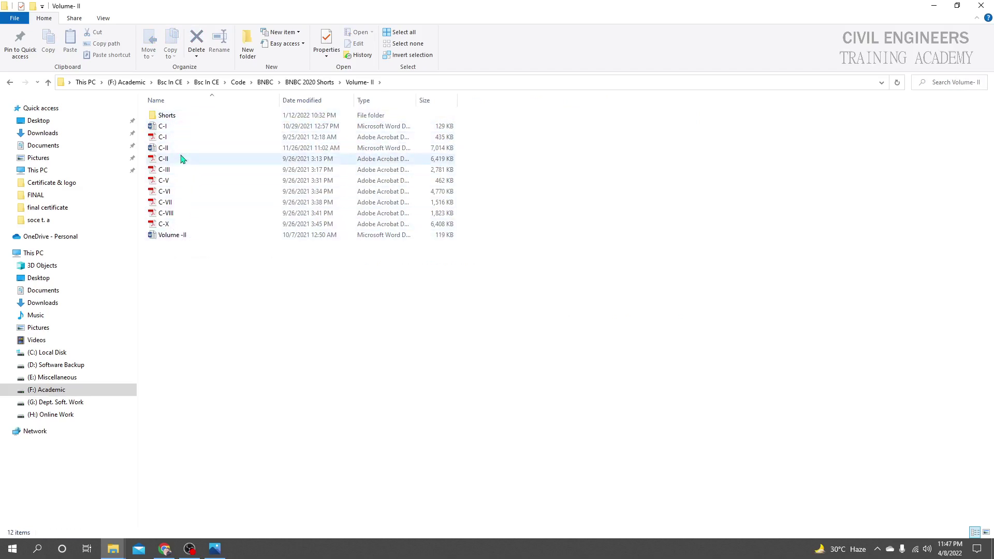
double_click(181, 117)
double_click(179, 115)
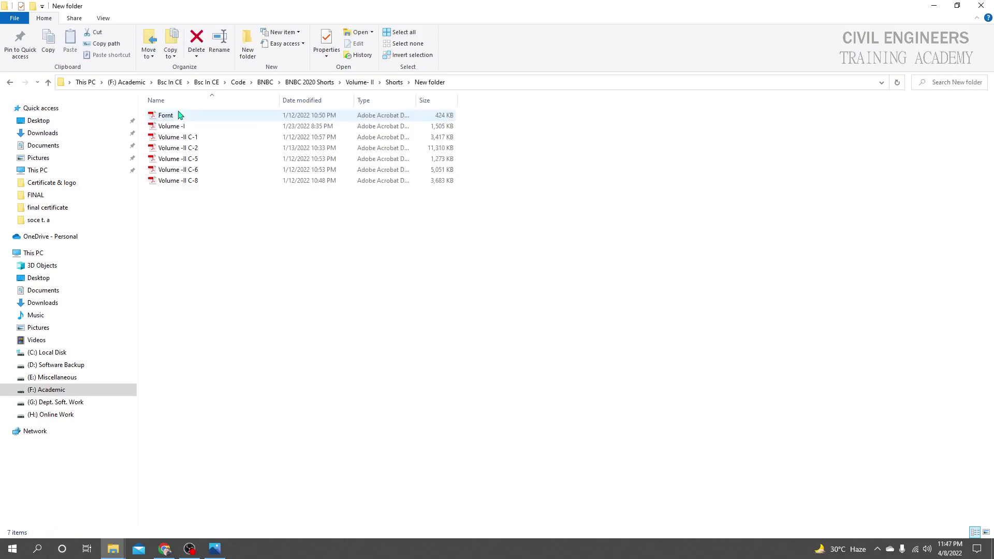
click(191, 149)
Step: Open the Volume -II C-2 PDF and move to page 7, section 1.7.2
double_click(190, 149)
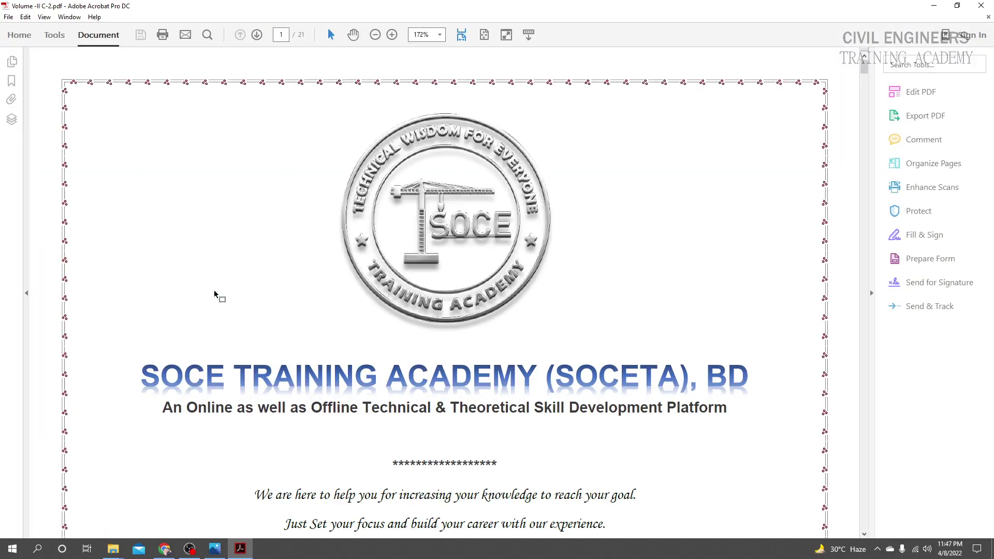
scroll(215, 293, down, 5)
scroll(368, 304, down, 15)
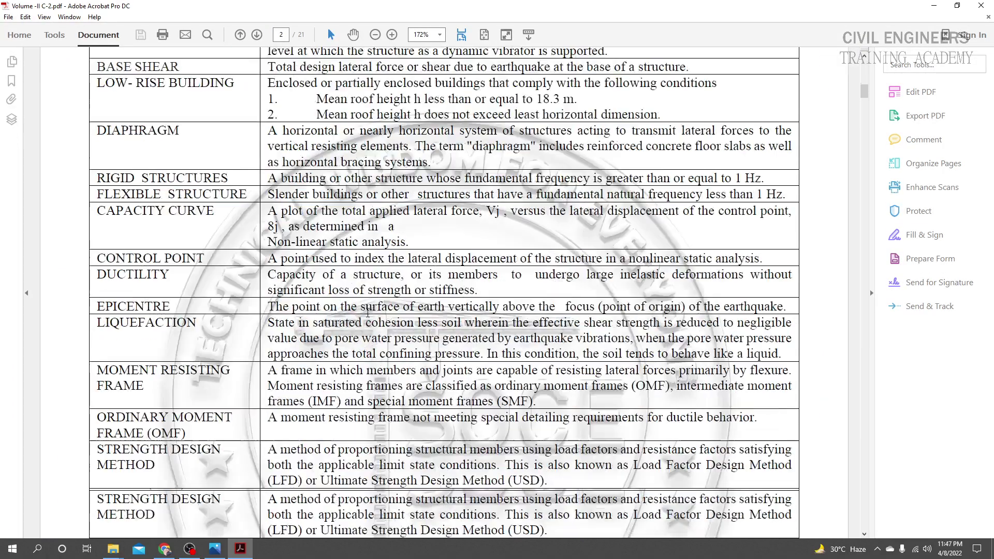
scroll(370, 317, down, 20)
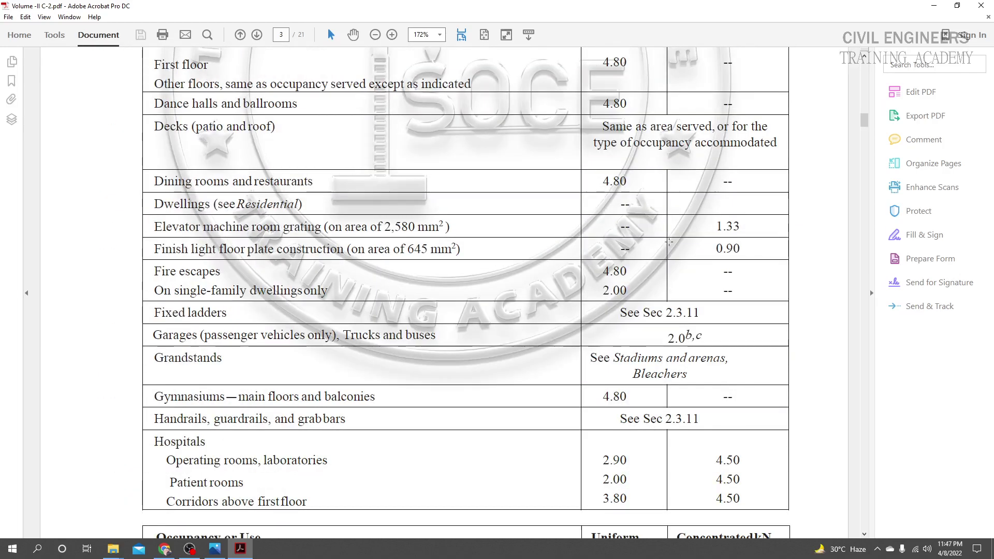
drag(863, 120, 863, 209)
scroll(287, 280, down, 3)
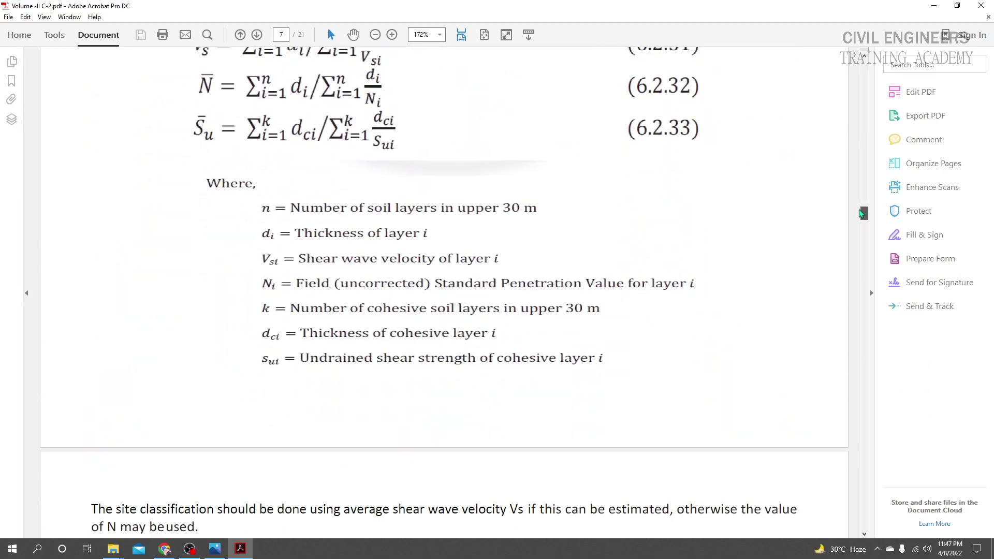
scroll(287, 280, up, 4)
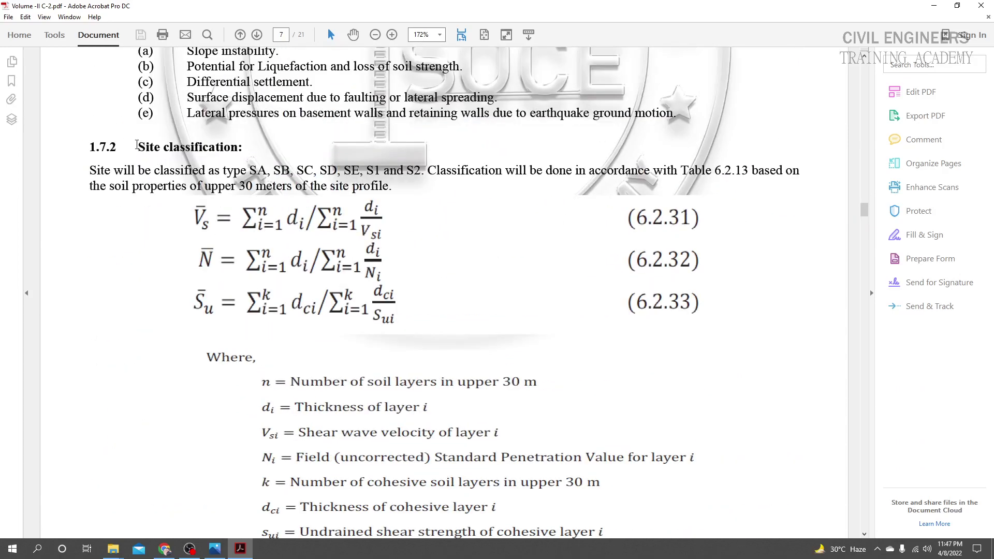
Step: Highlight the Site classification heading and the upper 30 meters site profile phrase
drag(137, 148, 240, 148)
click(312, 181)
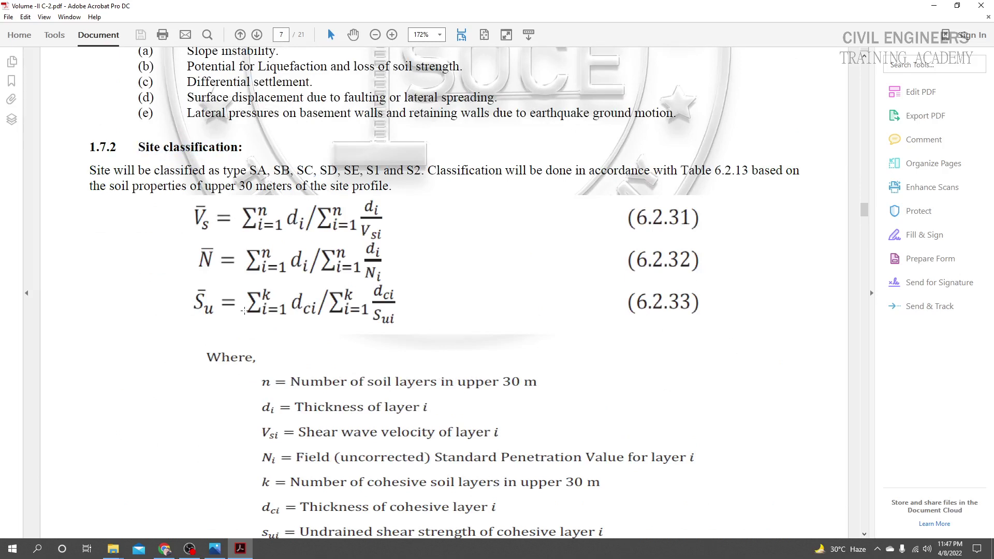
drag(239, 147, 134, 151)
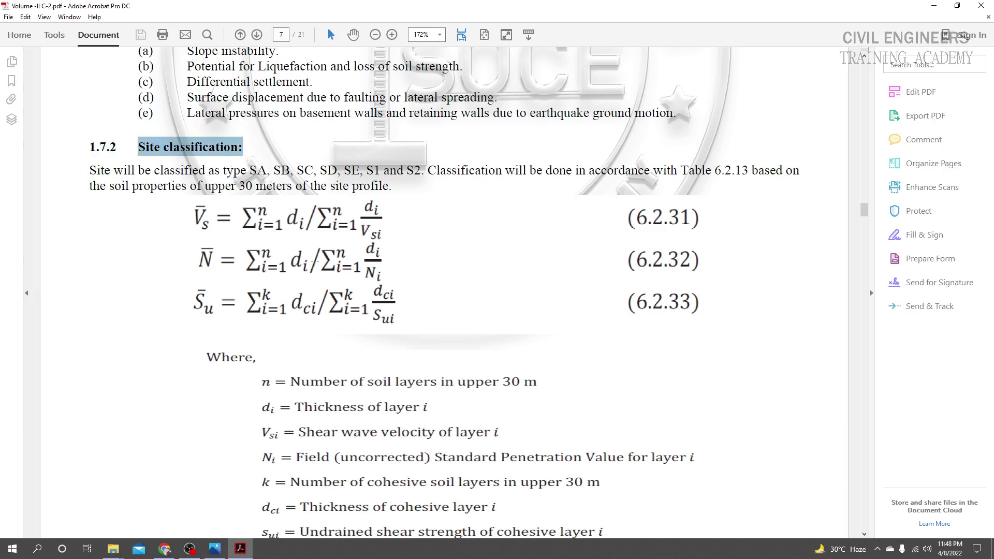
scroll(314, 262, down, 5)
scroll(407, 139, up, 4)
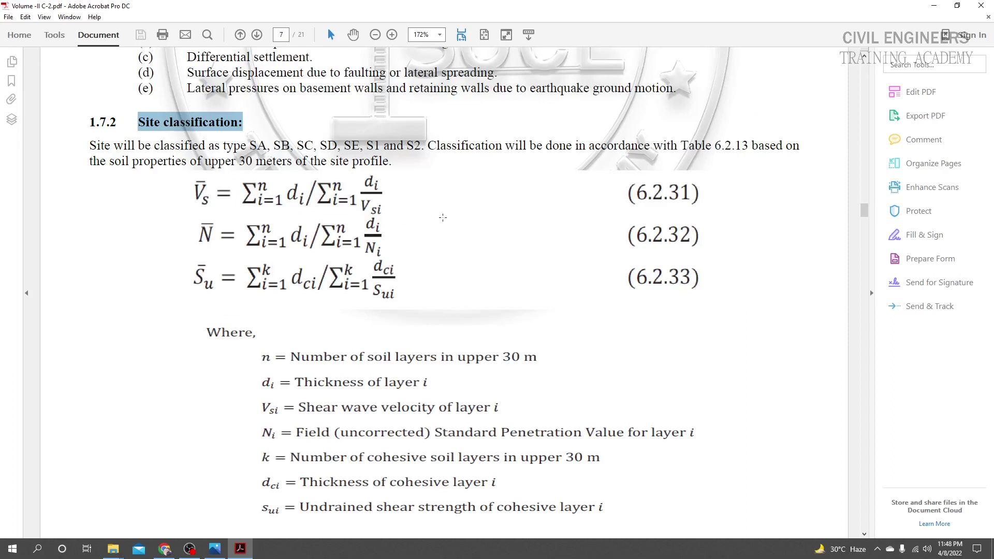
drag(393, 161, 132, 161)
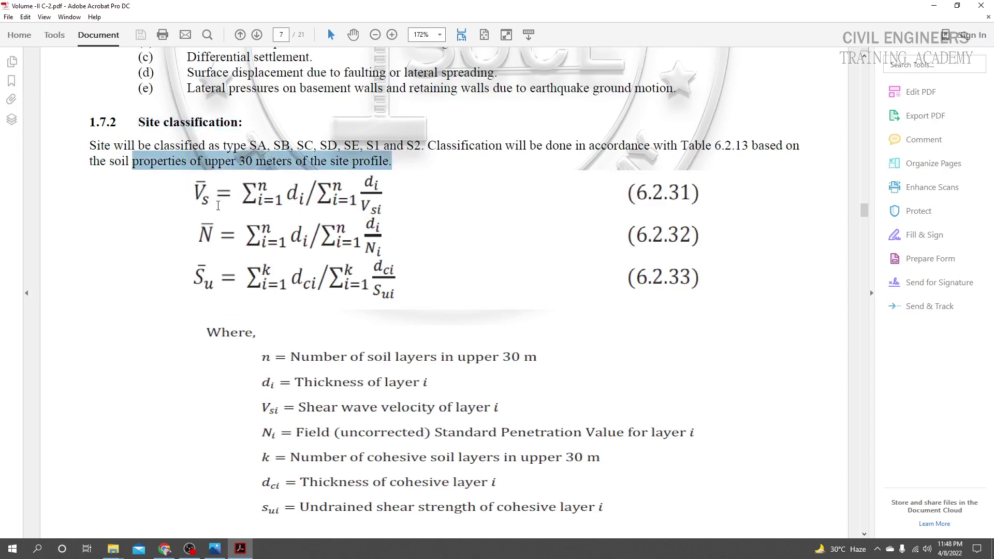
click(200, 162)
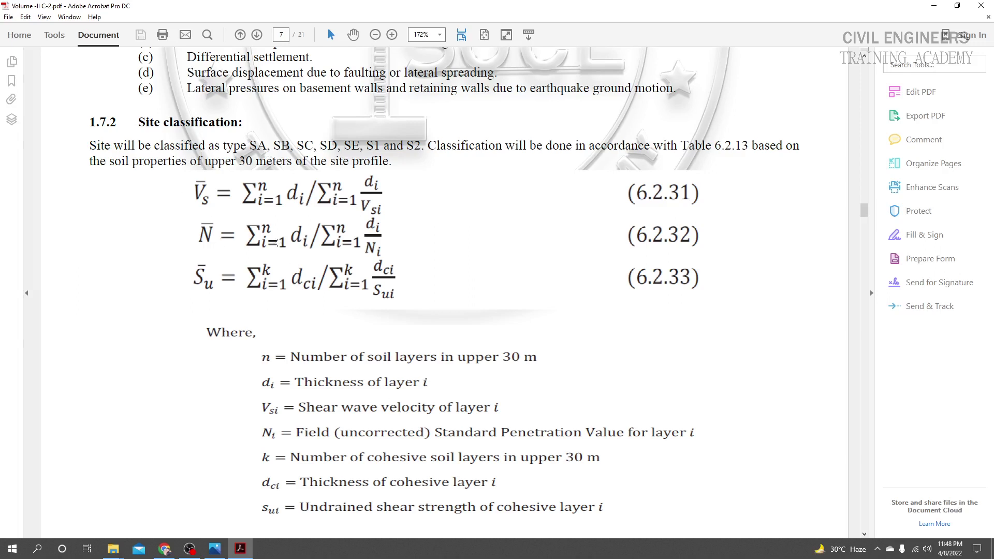
Step: On page 8, highlight Table 6.2.13's title and its Vs / top 30 meters soil-property headers
scroll(332, 259, down, 10)
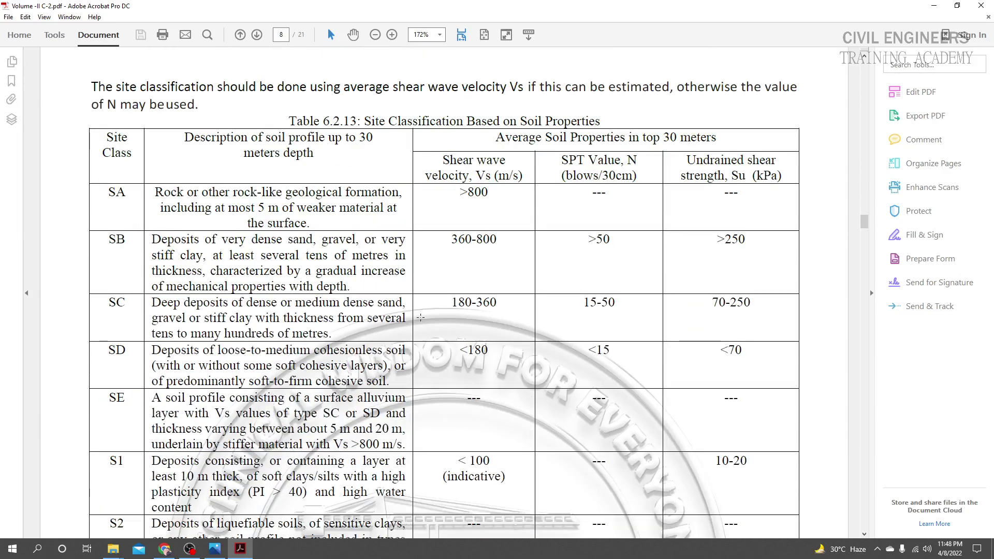
scroll(421, 318, down, 1)
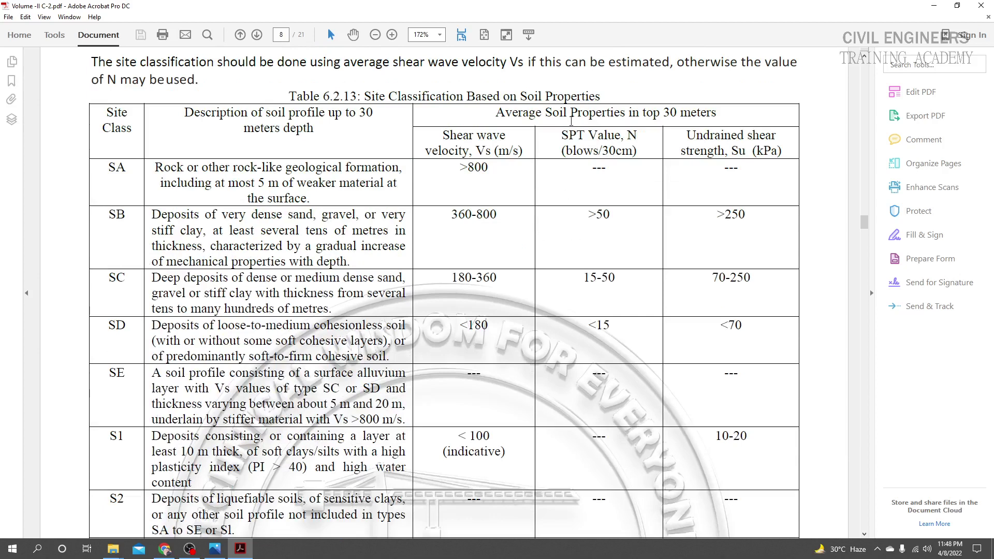
drag(442, 131, 639, 154)
click(609, 241)
drag(522, 95, 625, 114)
click(323, 236)
scroll(323, 236, down, 1)
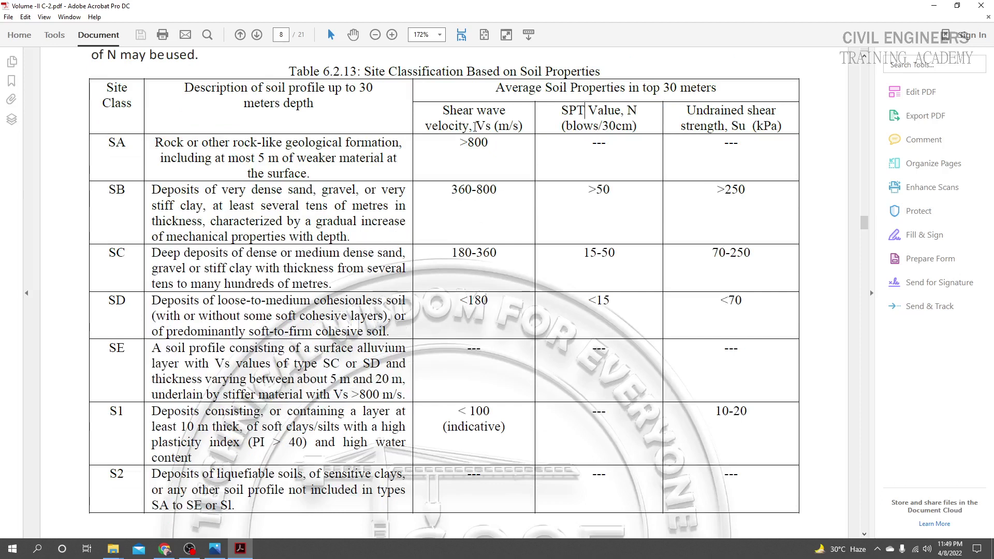
drag(475, 126, 495, 125)
drag(570, 111, 648, 113)
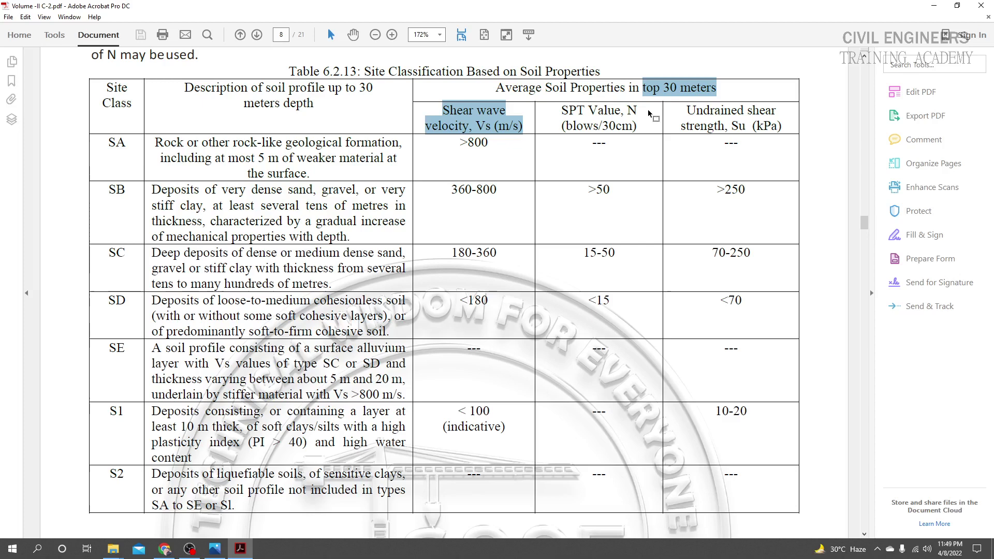
click(631, 111)
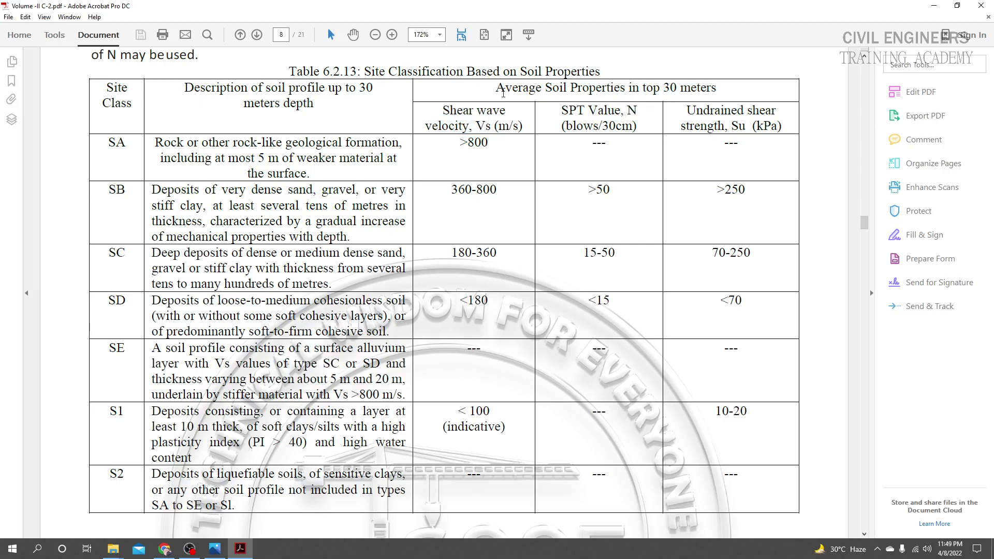
mouse_move(496, 88)
mouse_down()
mouse_move(718, 91)
mouse_move(498, 94)
mouse_up()
click(717, 92)
click(497, 92)
Step: Highlight site classes SC and SD and the Site Class column header
drag(106, 254, 126, 254)
drag(108, 300, 125, 300)
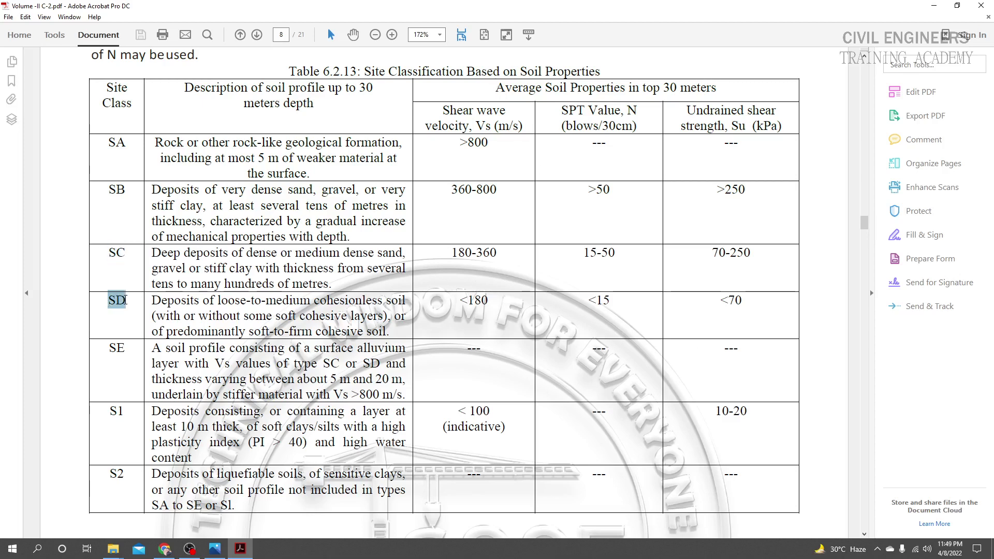
drag(107, 86, 129, 110)
click(112, 281)
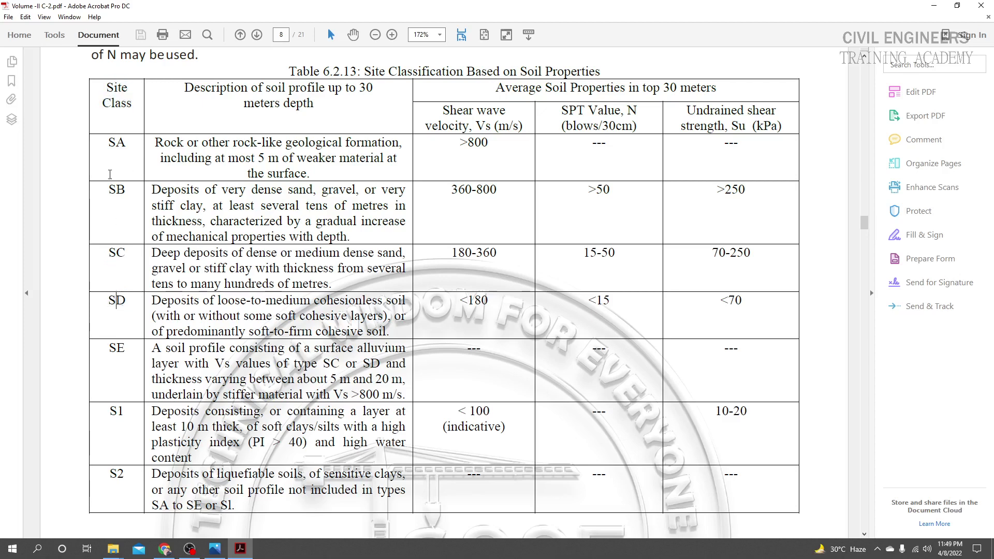
drag(104, 89, 132, 106)
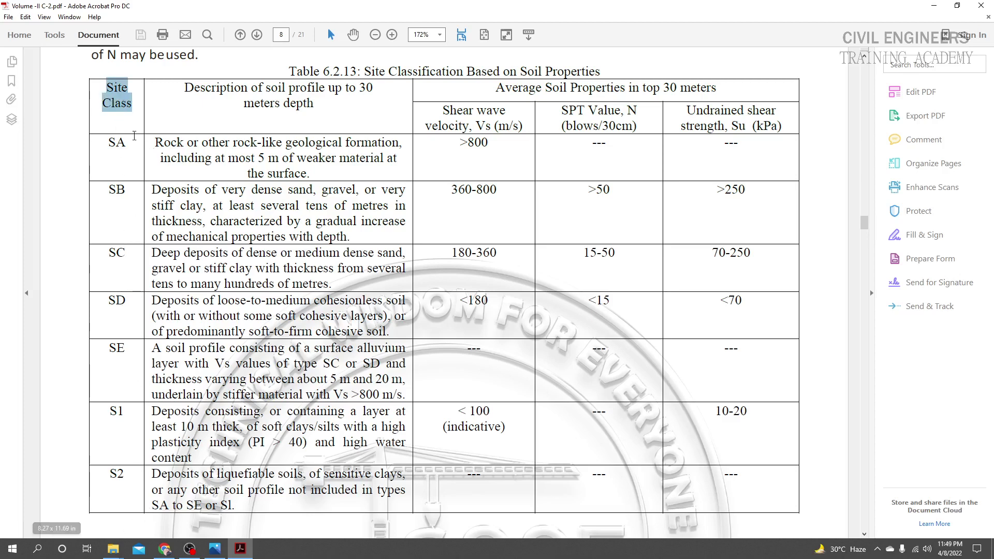
click(115, 102)
Step: Open the A.1 Earth Quake workbook from All Excel file > A. Wind and Earthquake load, maximised
key(super+d)
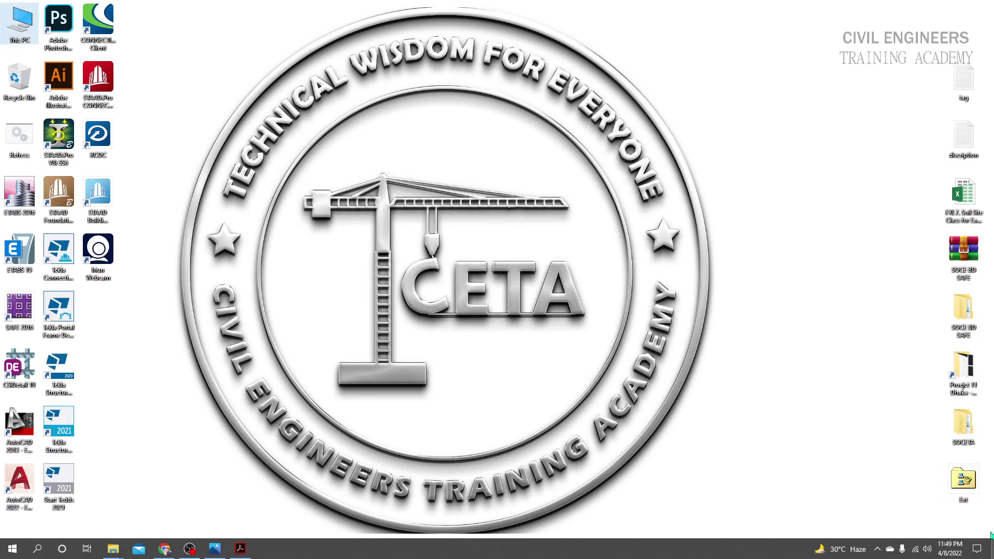
key(alt+Tab)
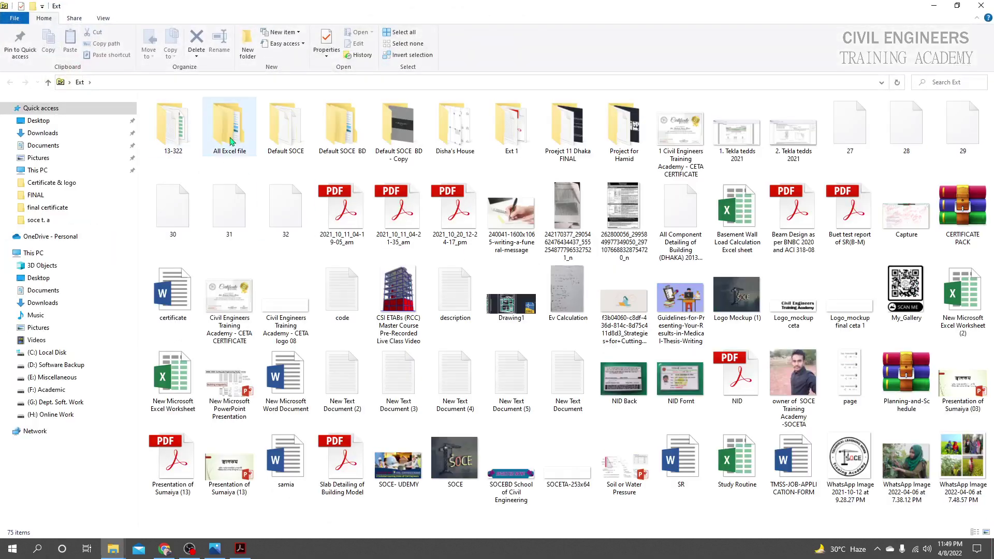
double_click(225, 142)
double_click(199, 119)
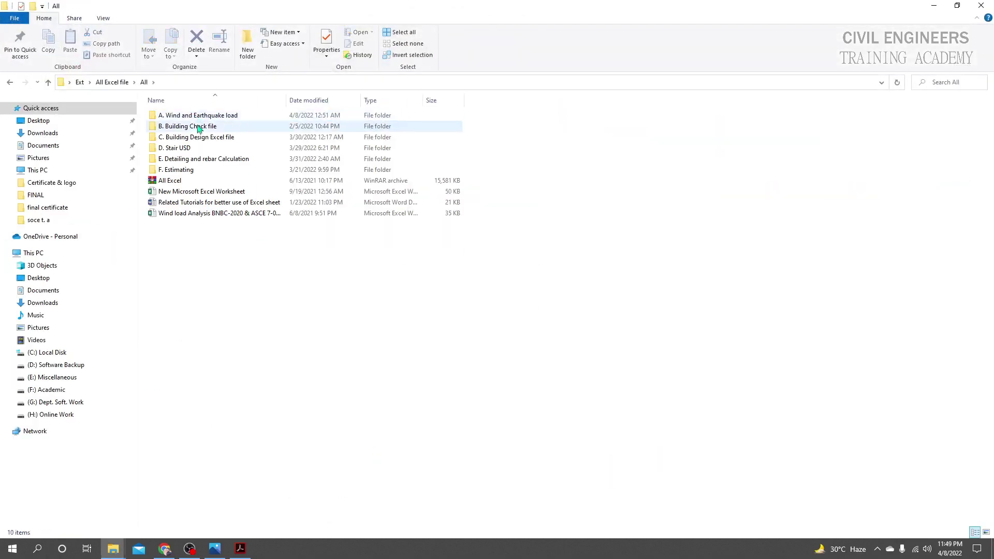
double_click(200, 117)
click(216, 117)
double_click(216, 118)
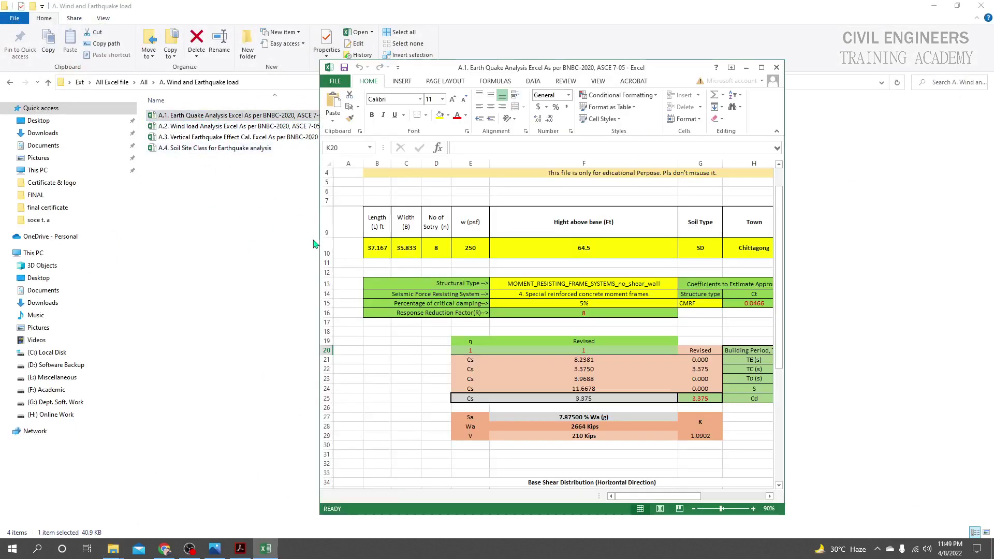
click(761, 67)
scroll(566, 230, up, 1)
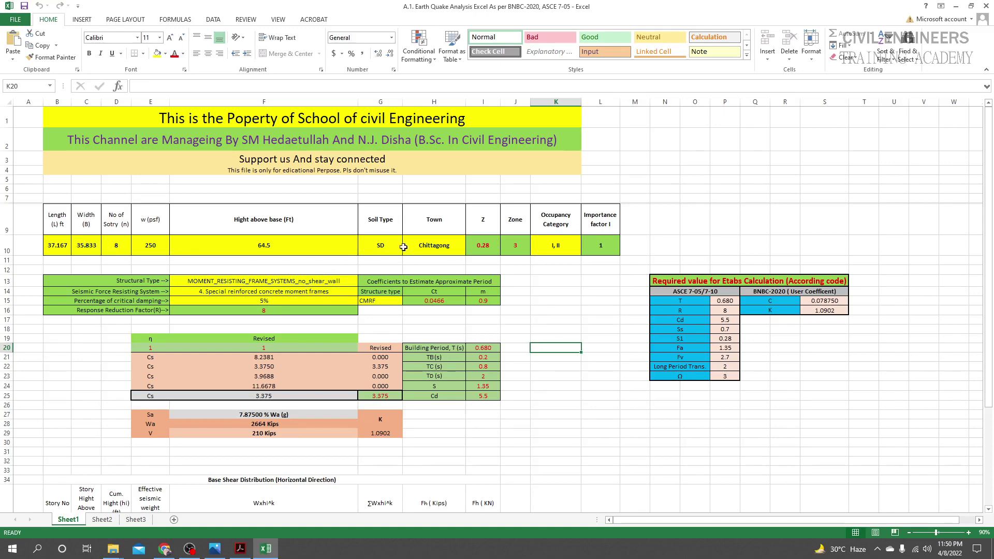
click(387, 247)
scroll(402, 326, down, 4)
scroll(402, 311, up, 2)
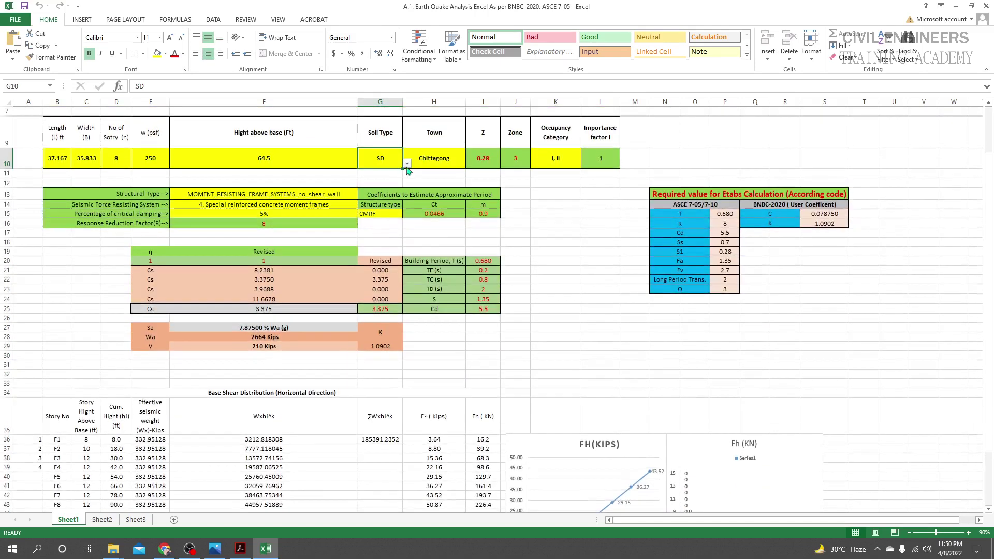
click(406, 164)
click(375, 193)
scroll(450, 489, down, 1)
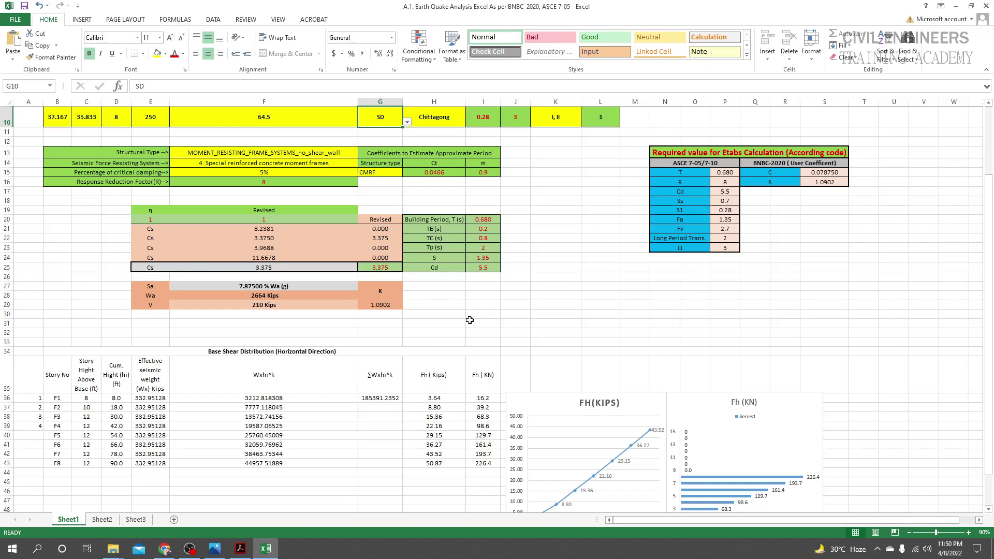
click(447, 453)
click(445, 461)
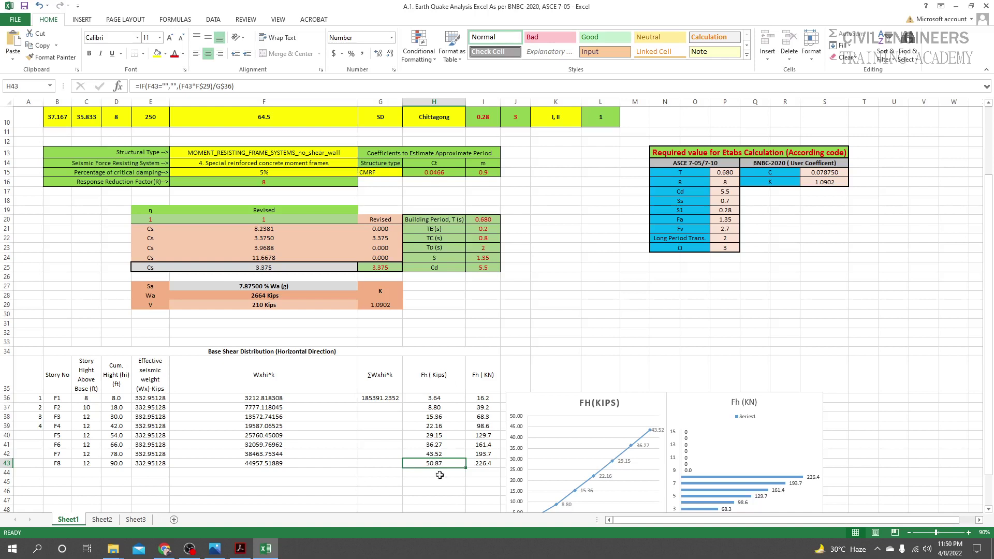
click(440, 474)
click(445, 464)
scroll(378, 131, up, 2)
scroll(380, 171, down, 1)
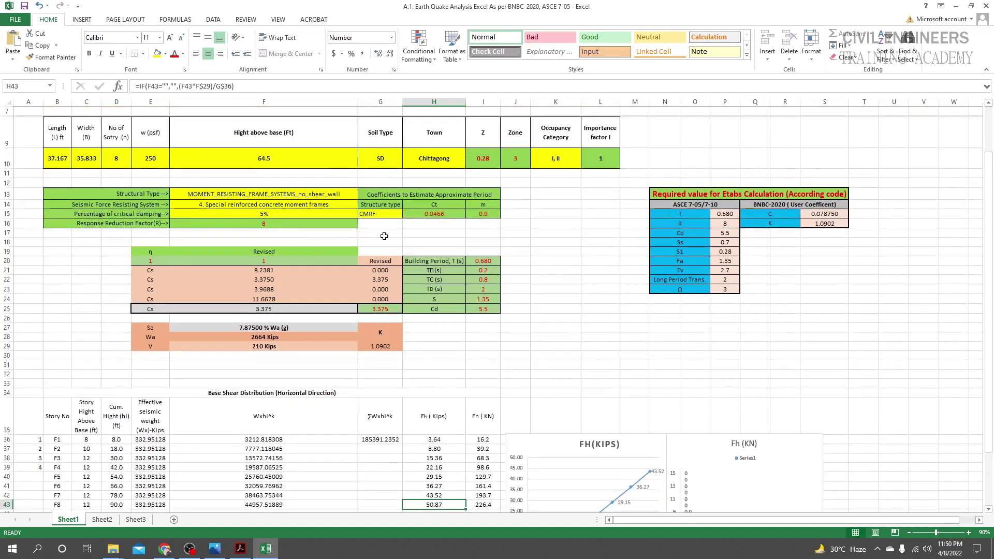
scroll(433, 455, down, 2)
scroll(437, 455, up, 1)
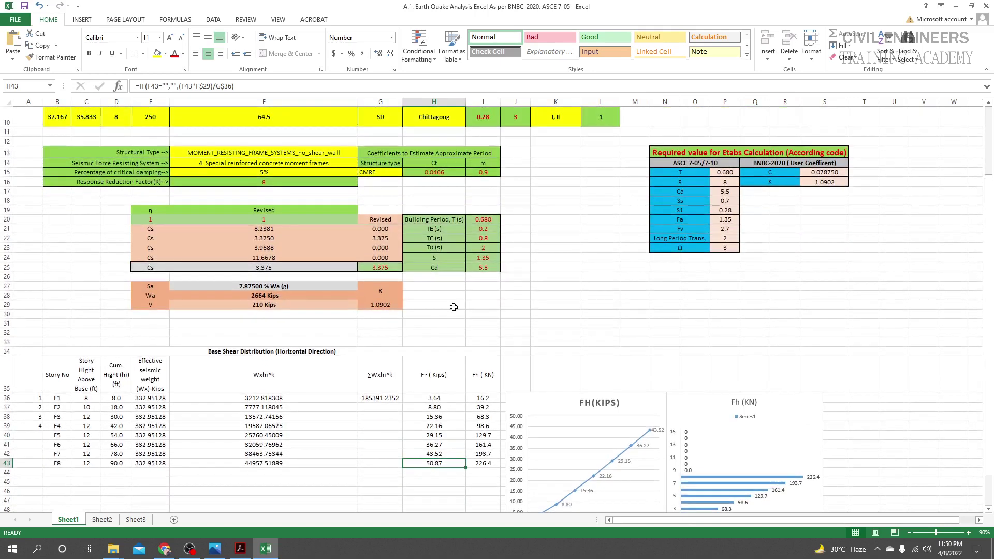
click(374, 118)
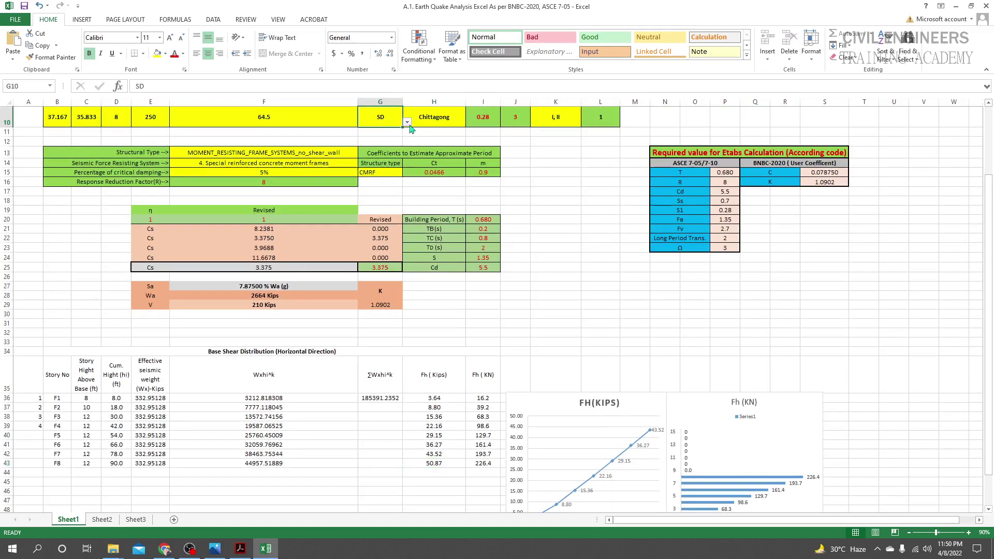
click(408, 122)
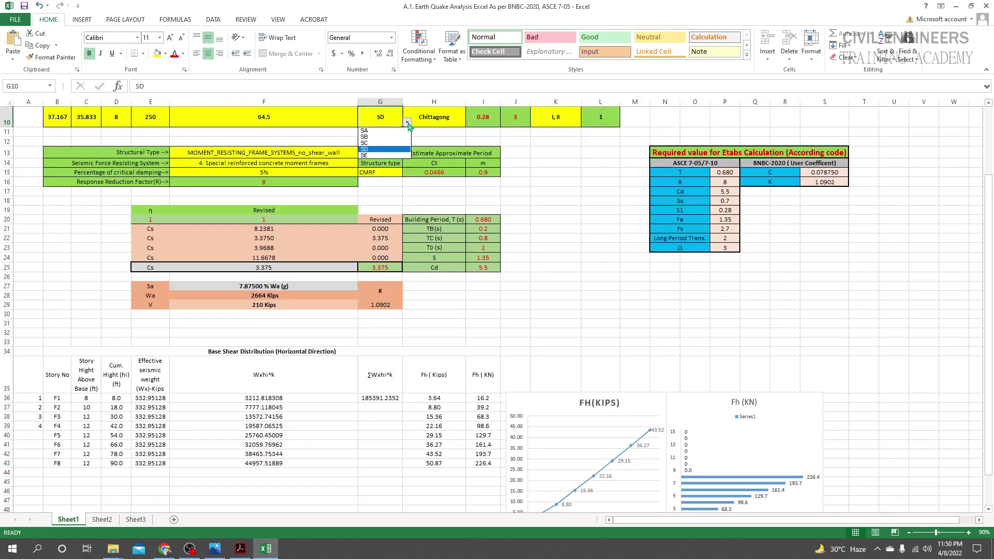
click(368, 143)
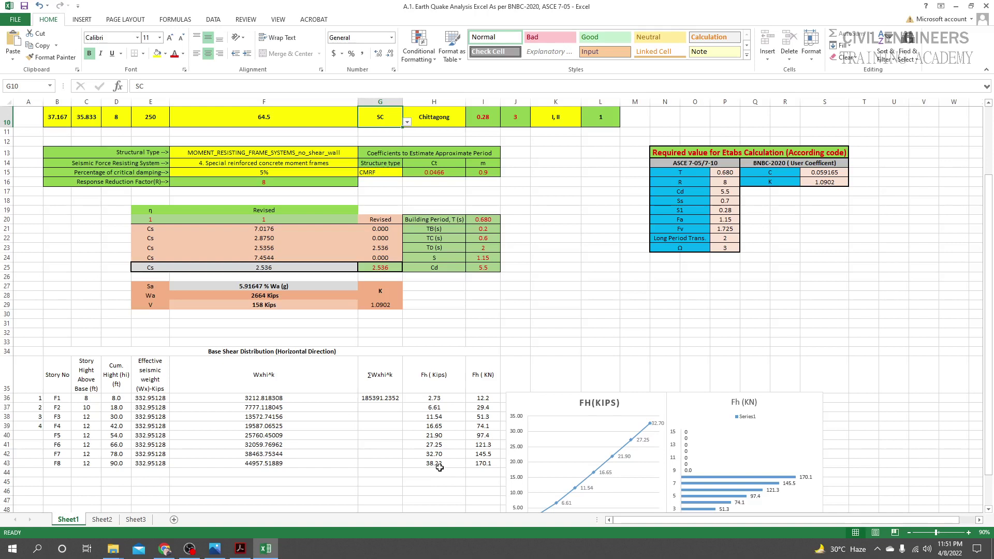
click(407, 122)
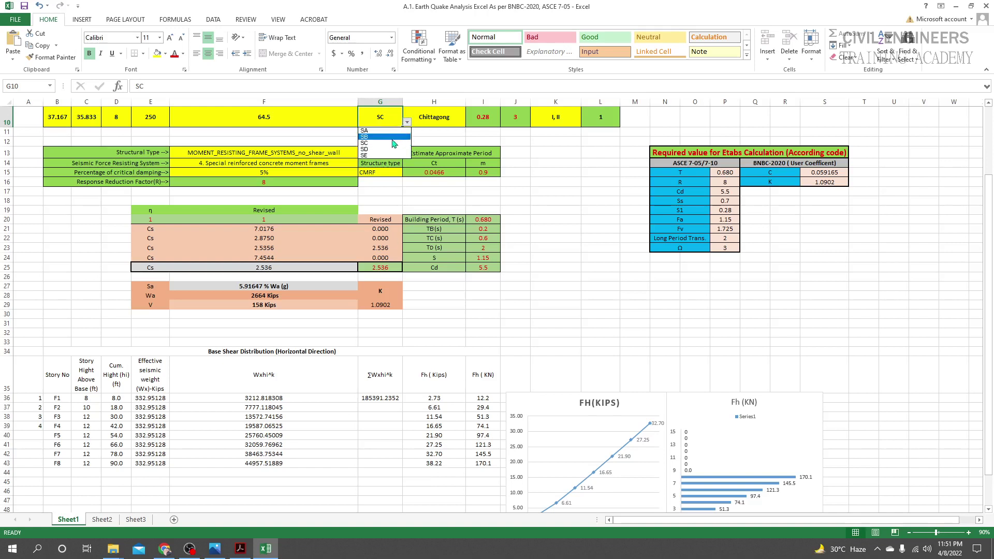
click(389, 137)
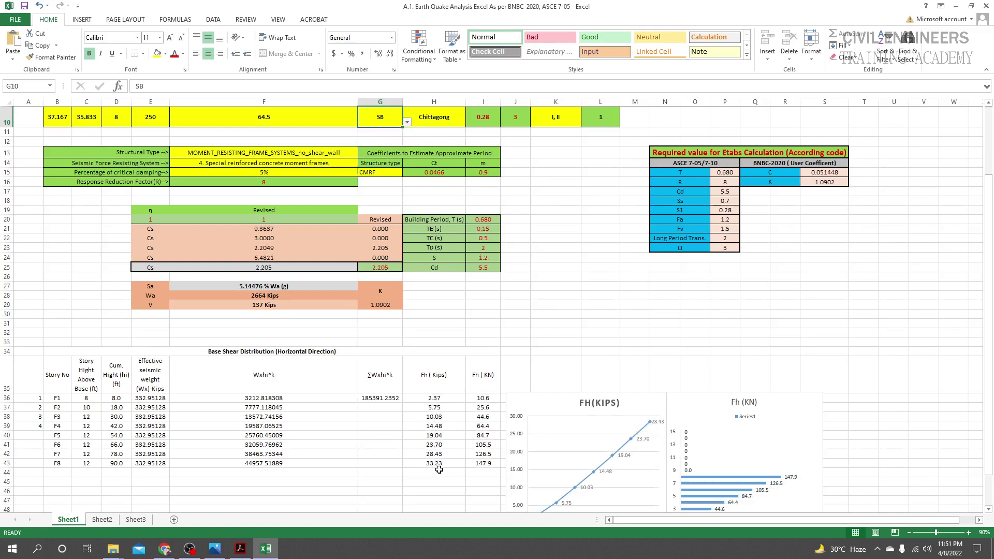
click(407, 122)
click(389, 130)
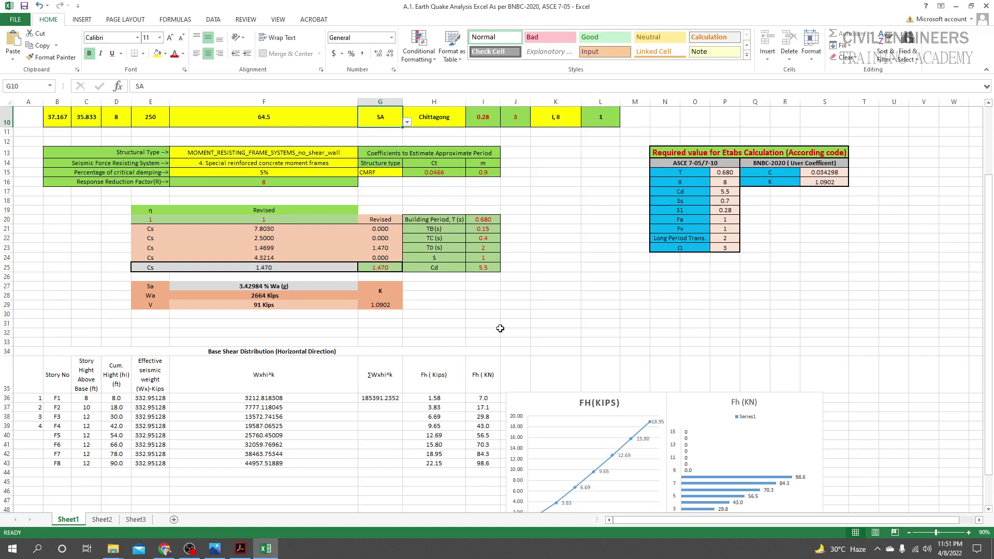
click(408, 122)
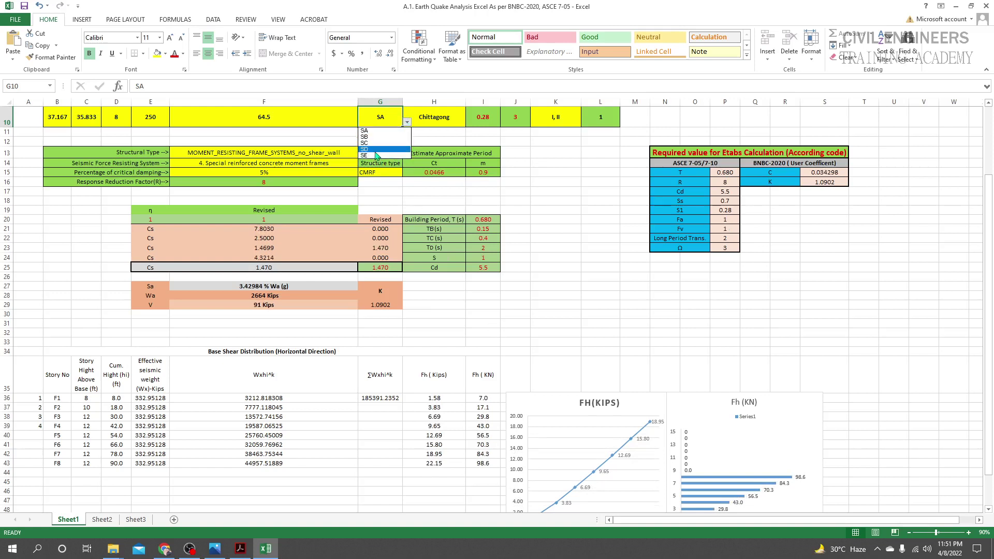
click(375, 149)
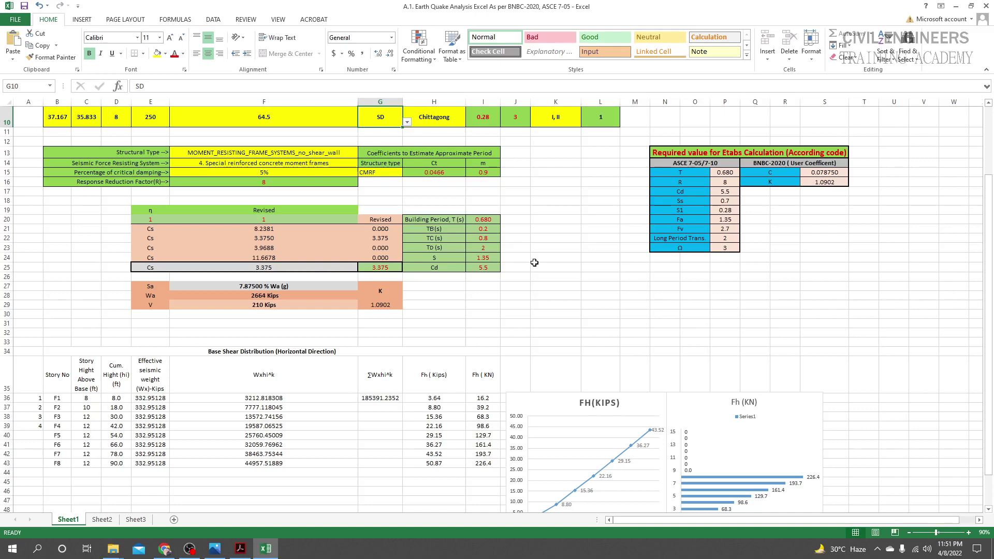
scroll(392, 169, up, 2)
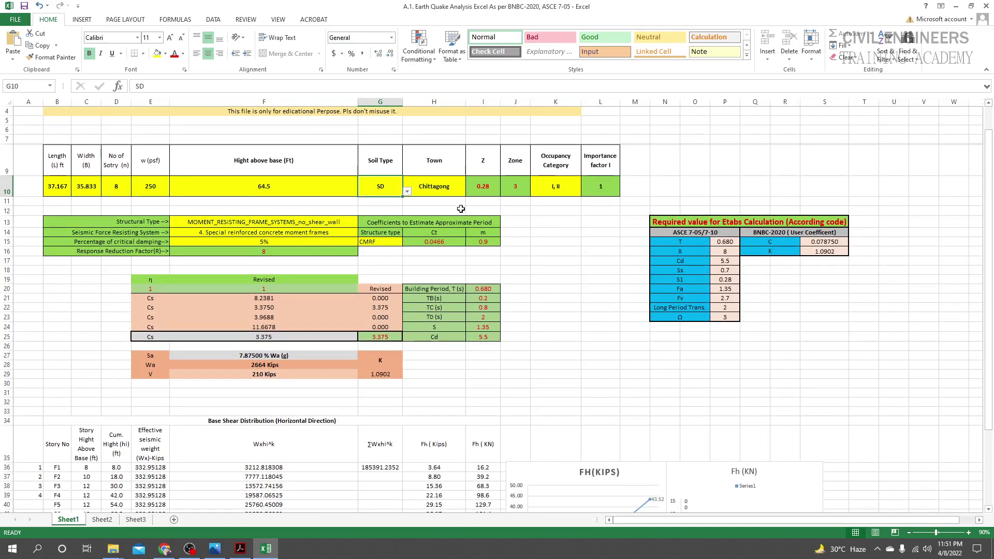
click(393, 556)
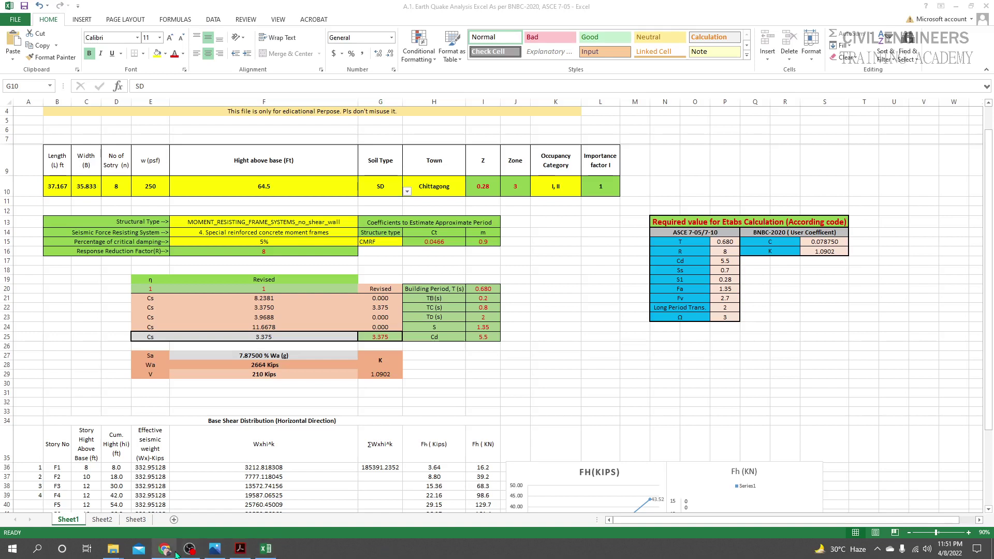
mouse_move(178, 554)
mouse_move(221, 556)
click(239, 550)
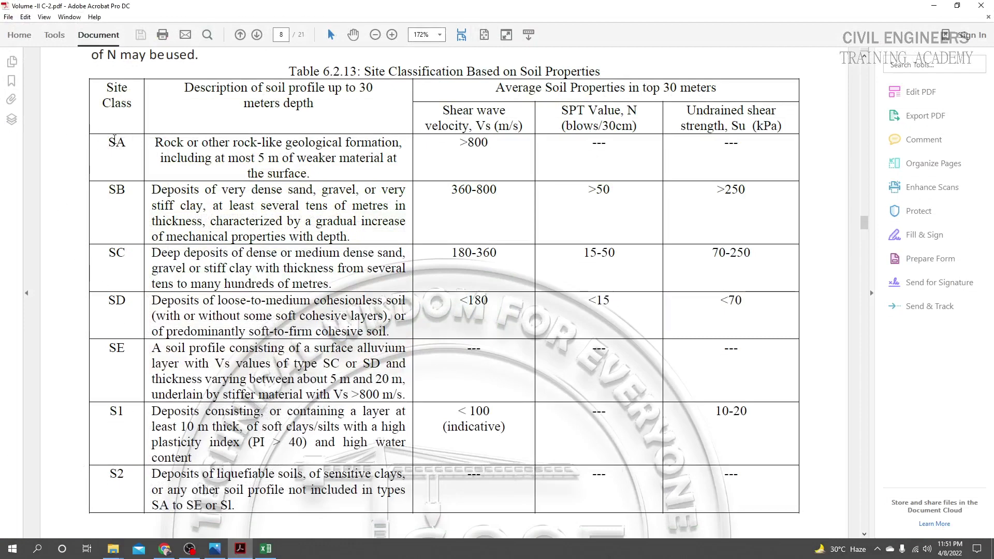
drag(114, 138, 340, 157)
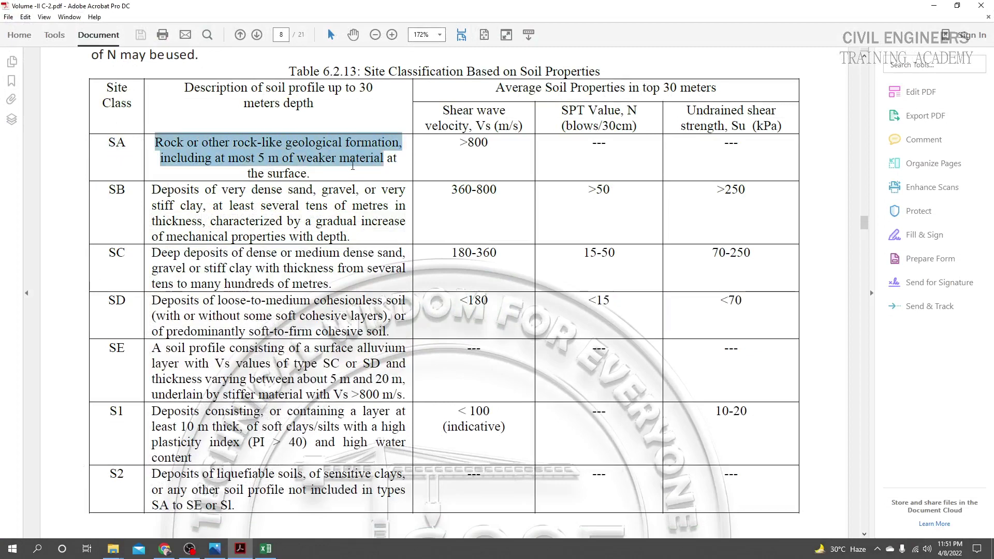
click(316, 162)
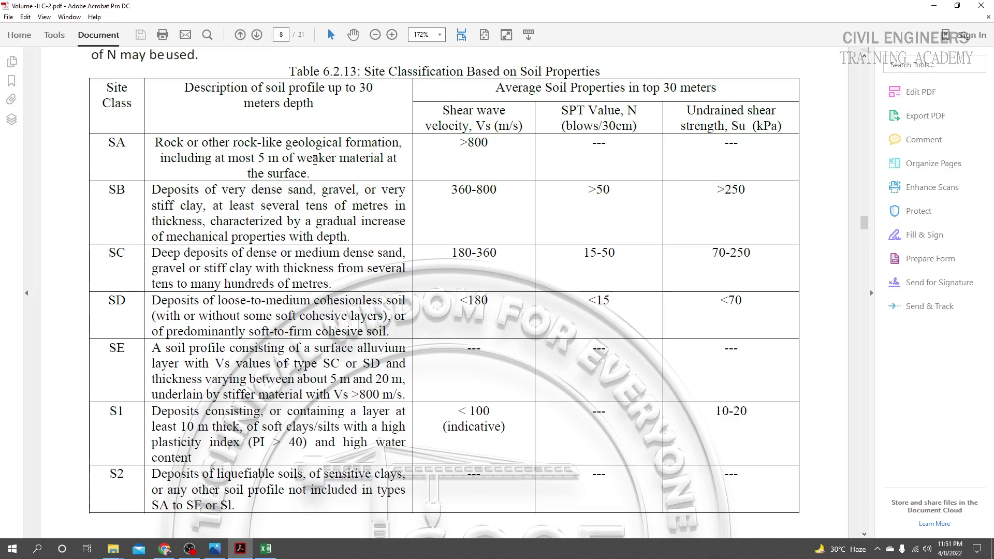
drag(152, 189, 356, 228)
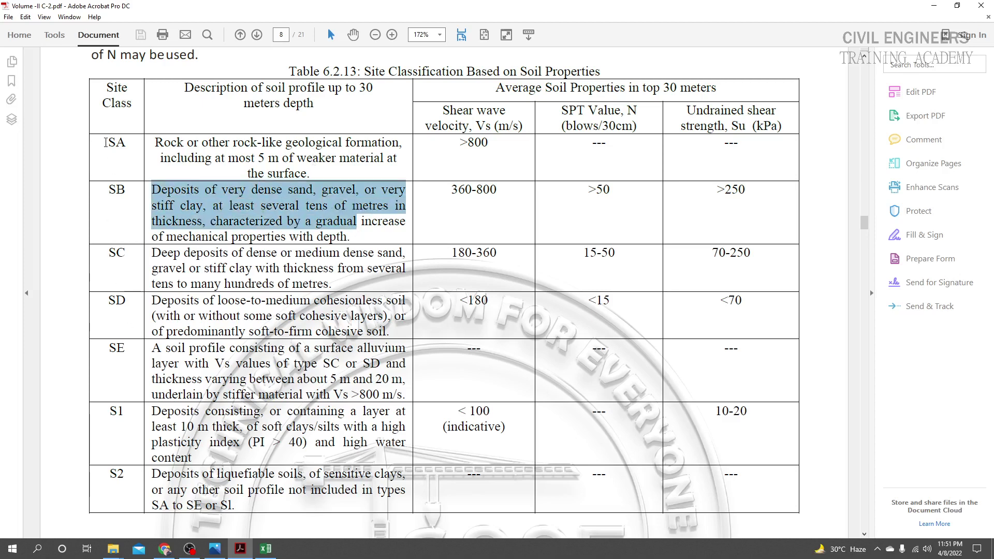
drag(107, 179, 301, 481)
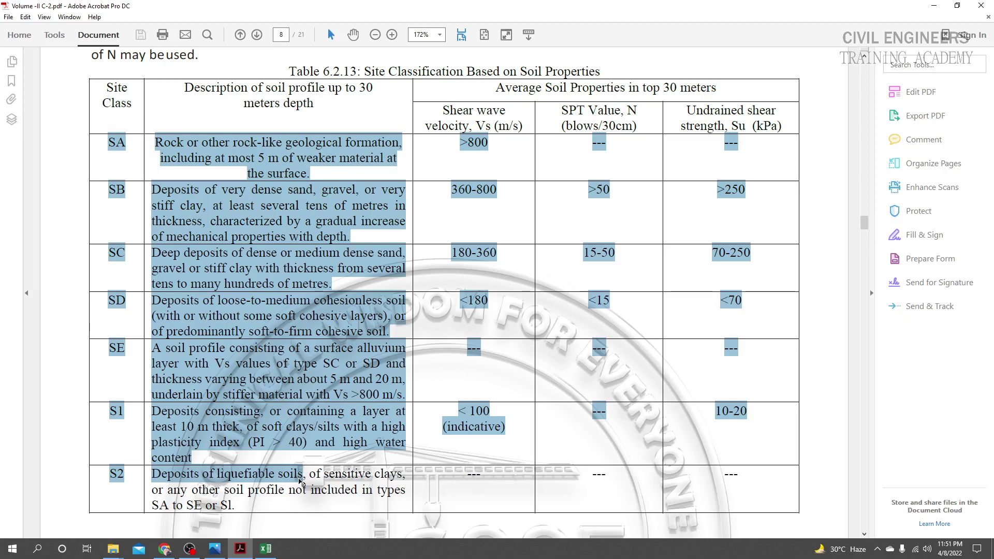
click(300, 481)
double_click(116, 410)
drag(109, 474, 125, 479)
drag(164, 409, 267, 443)
click(458, 411)
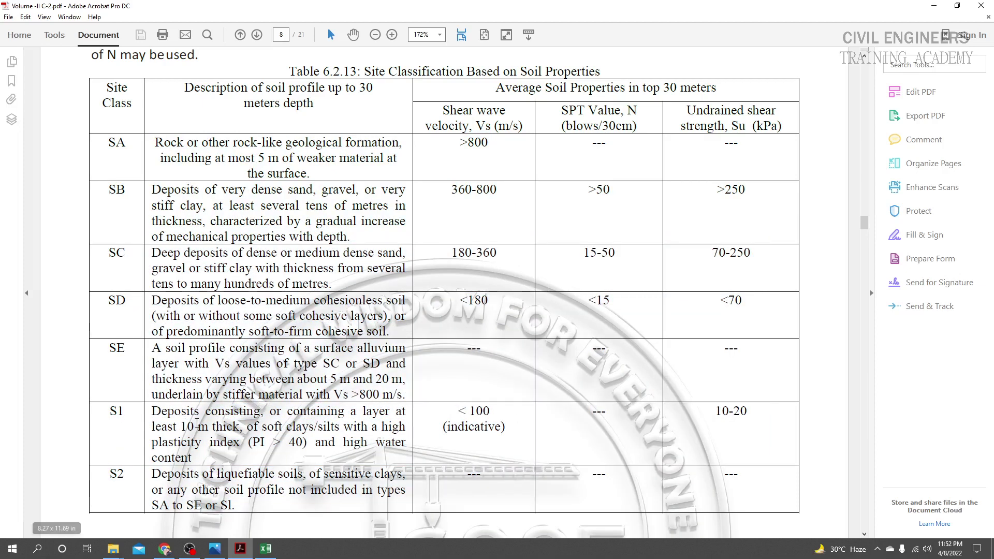
drag(151, 412, 207, 427)
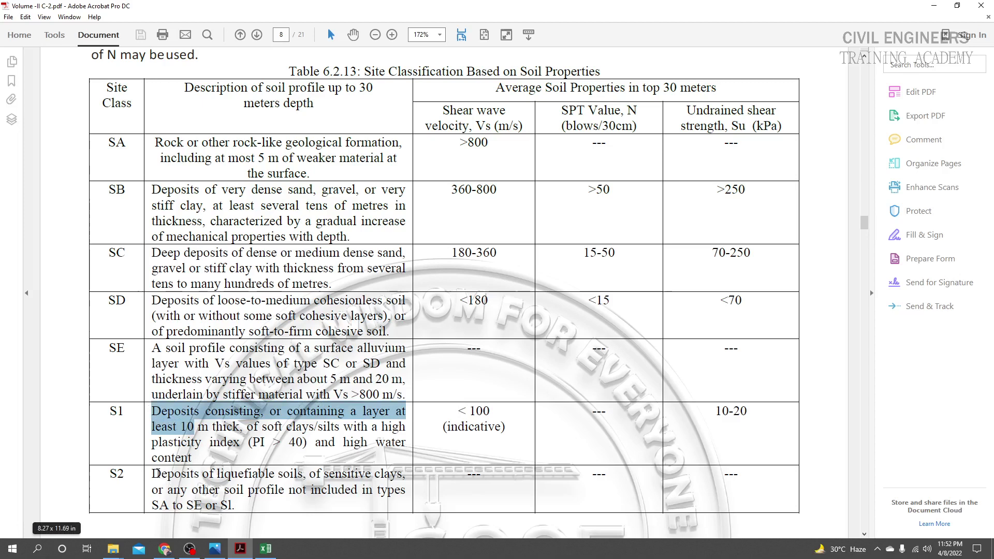
drag(152, 473, 249, 505)
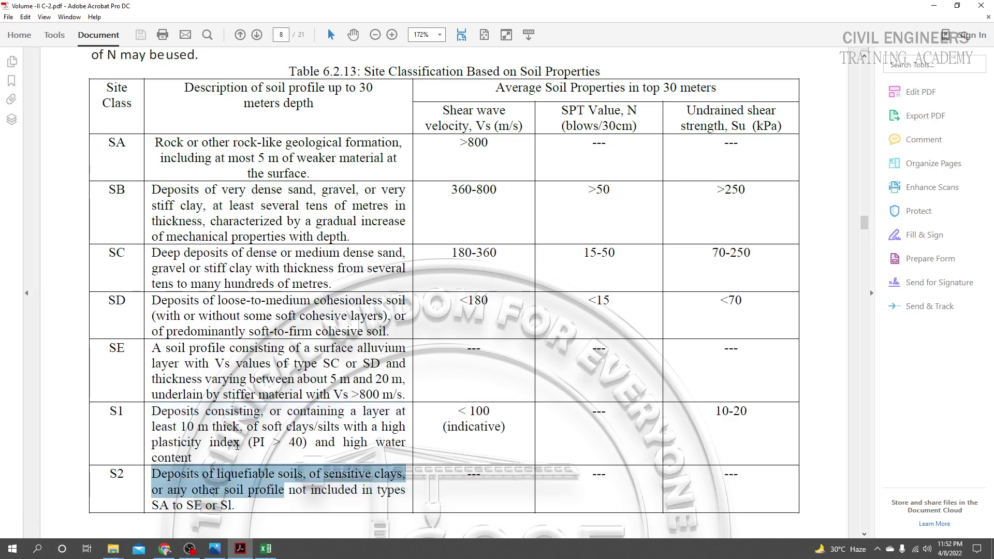
click(249, 455)
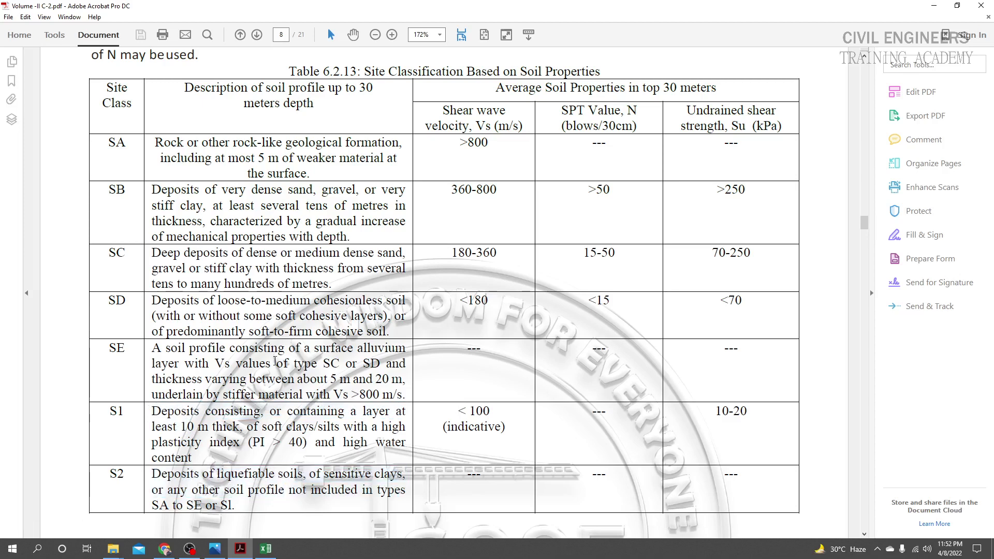
drag(248, 492, 166, 472)
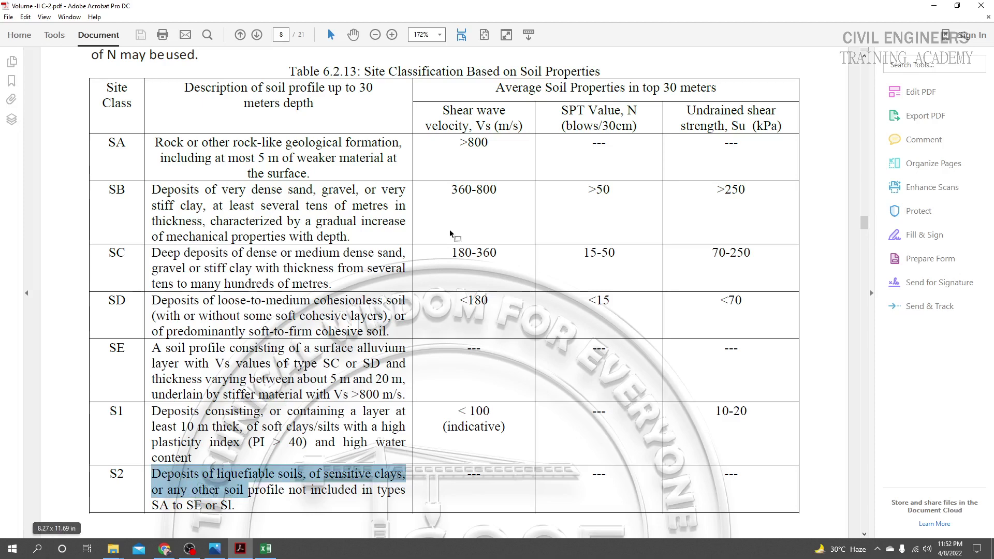
drag(443, 110, 628, 124)
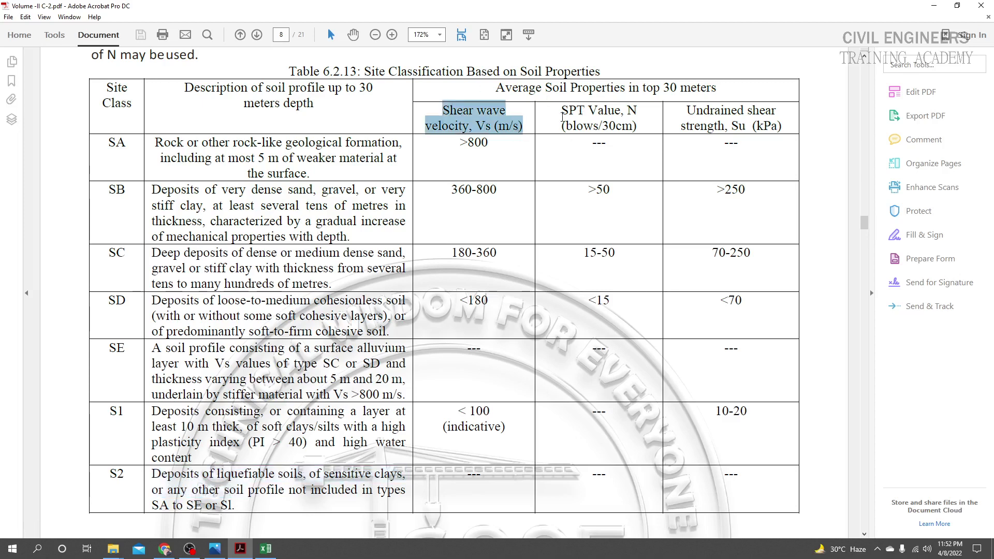
drag(561, 108, 638, 127)
click(638, 127)
scroll(529, 232, up, 5)
scroll(533, 236, up, 6)
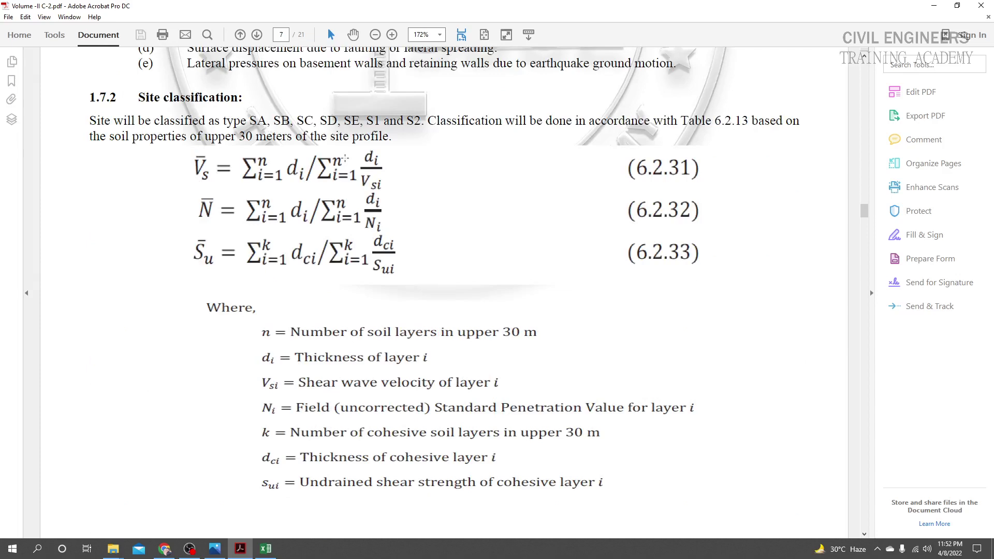
key(alt+Tab)
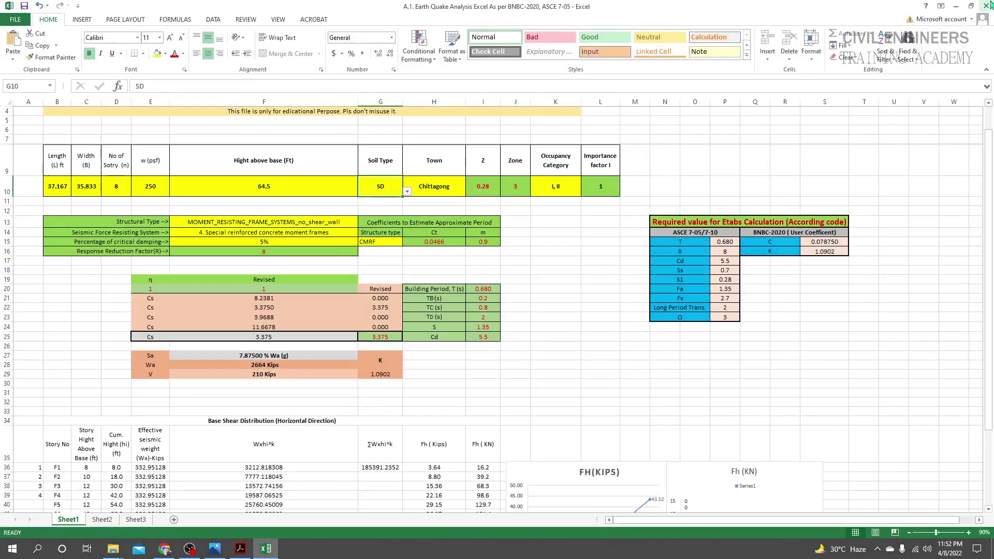
Step: Close the earthquake workbook without saving and minimise File Explorer
click(986, 5)
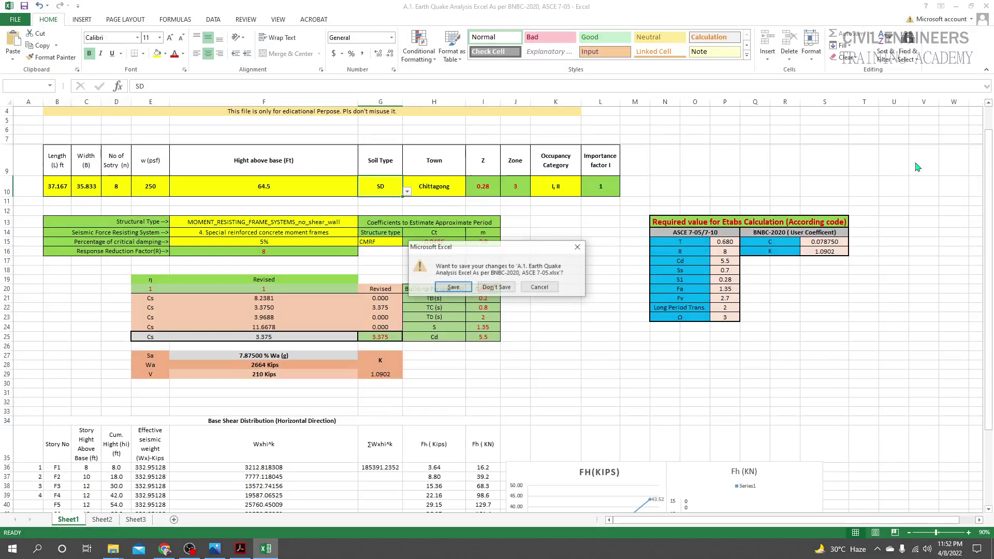
click(496, 287)
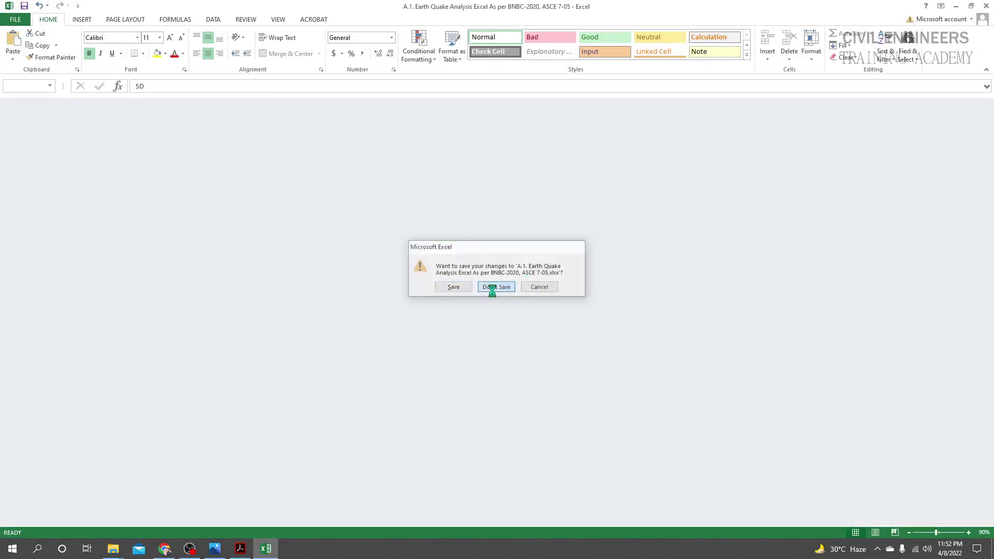
click(932, 6)
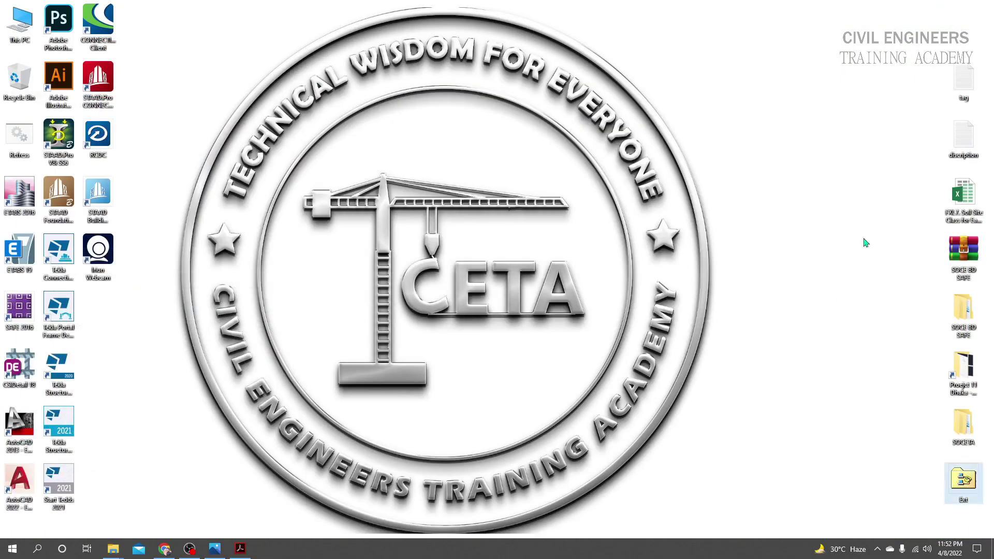
Step: Open the FXL7 Soil Site Class workbook from the desktop, then bring up the SOCE BD page
drag(863, 239, 892, 207)
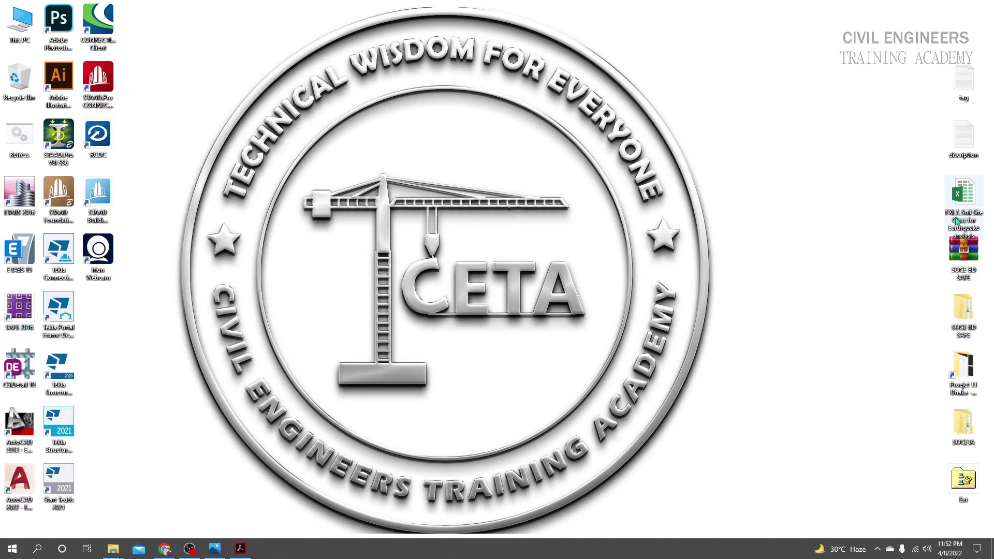
double_click(963, 213)
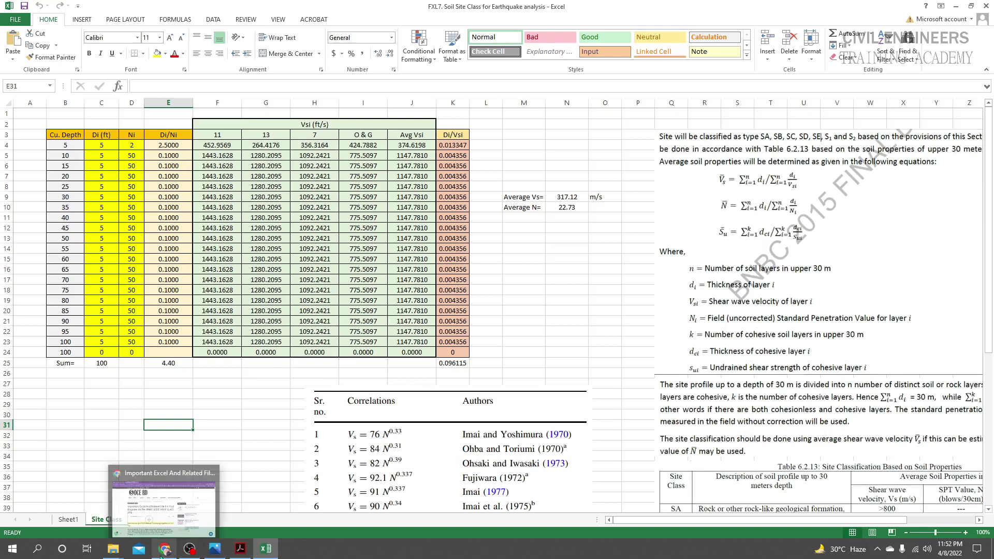
click(151, 504)
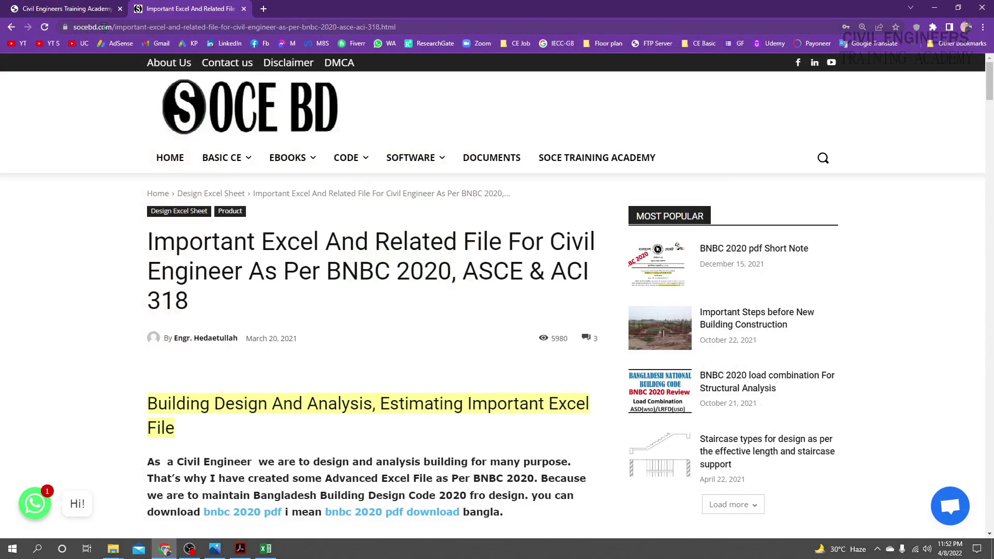
Step: Scroll to the Free Excel Sheet list showing FXL7 Soil Site Class's free download
scroll(443, 262, down, 4)
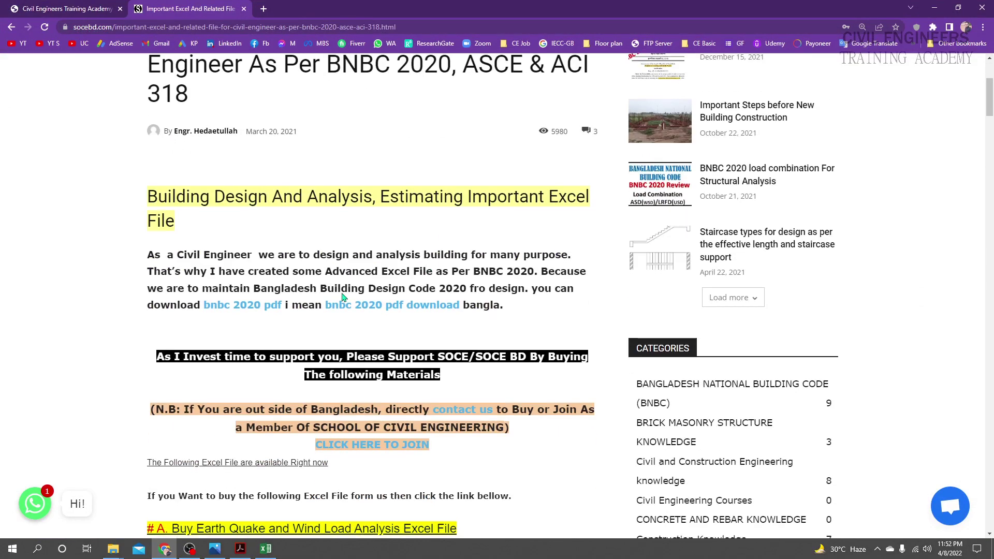
scroll(342, 296, down, 9)
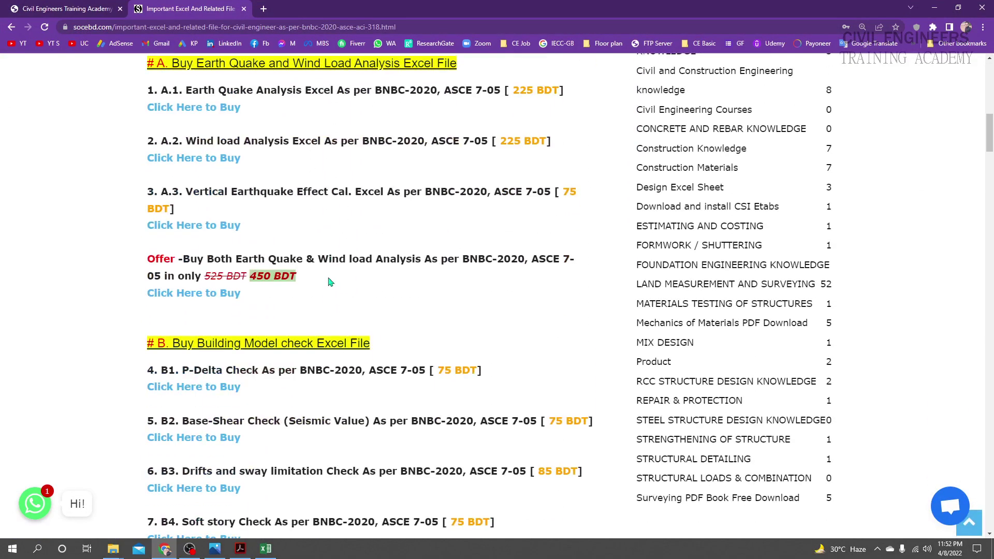
scroll(330, 282, down, 8)
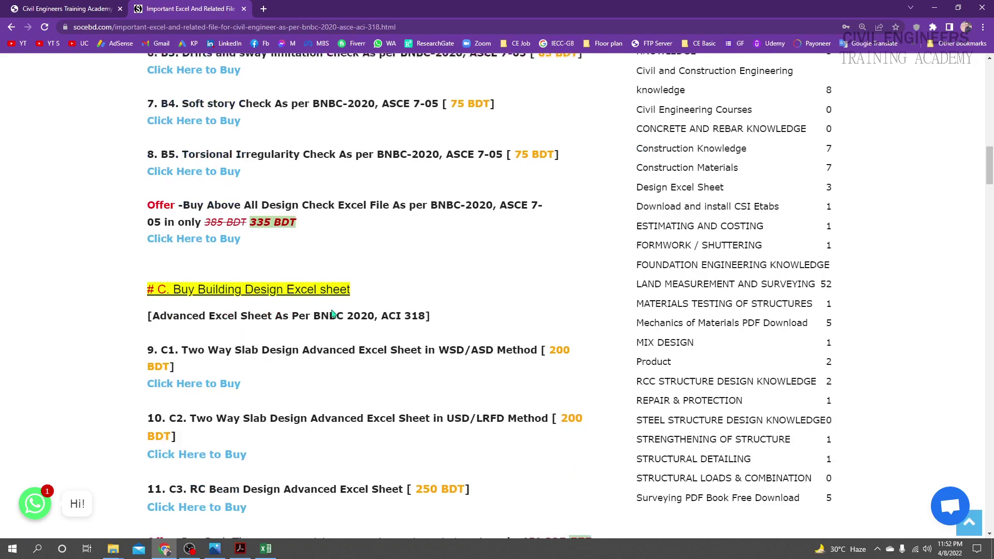
scroll(331, 313, down, 20)
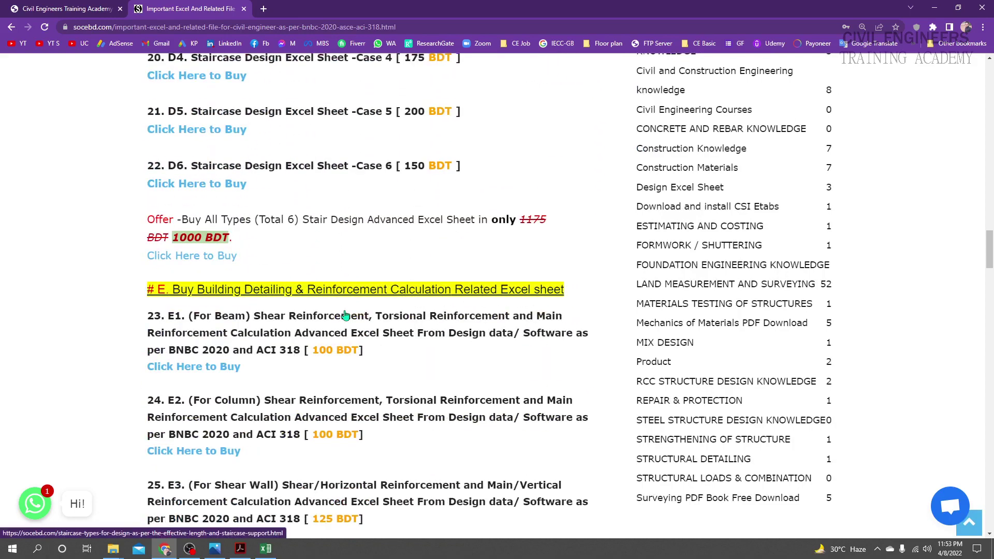
scroll(345, 314, down, 9)
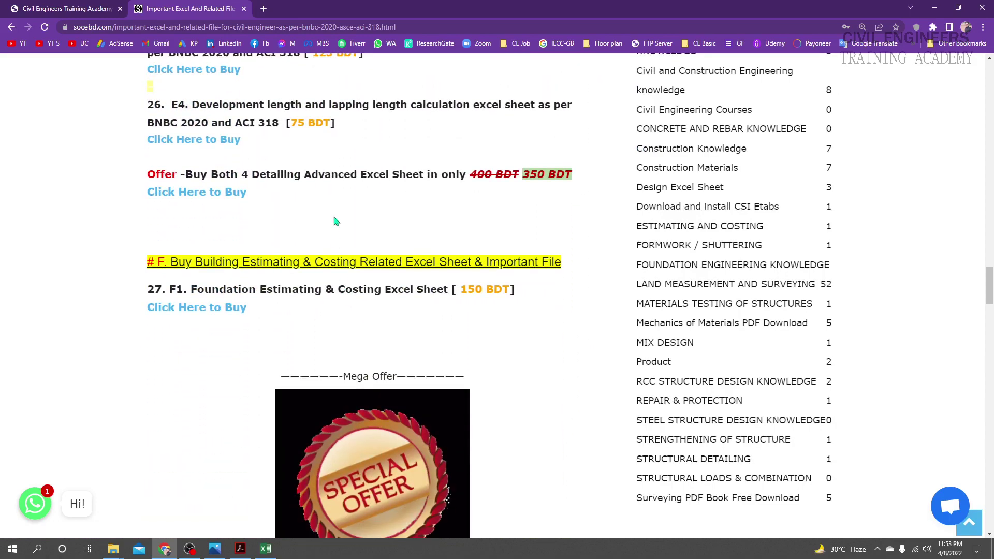
scroll(334, 222, down, 7)
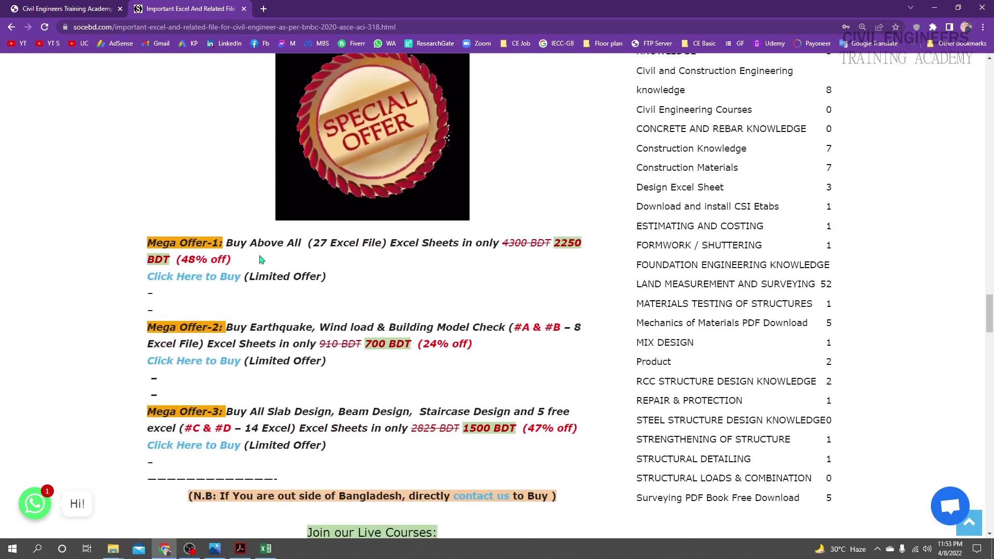
scroll(331, 266, down, 1)
scroll(345, 264, down, 15)
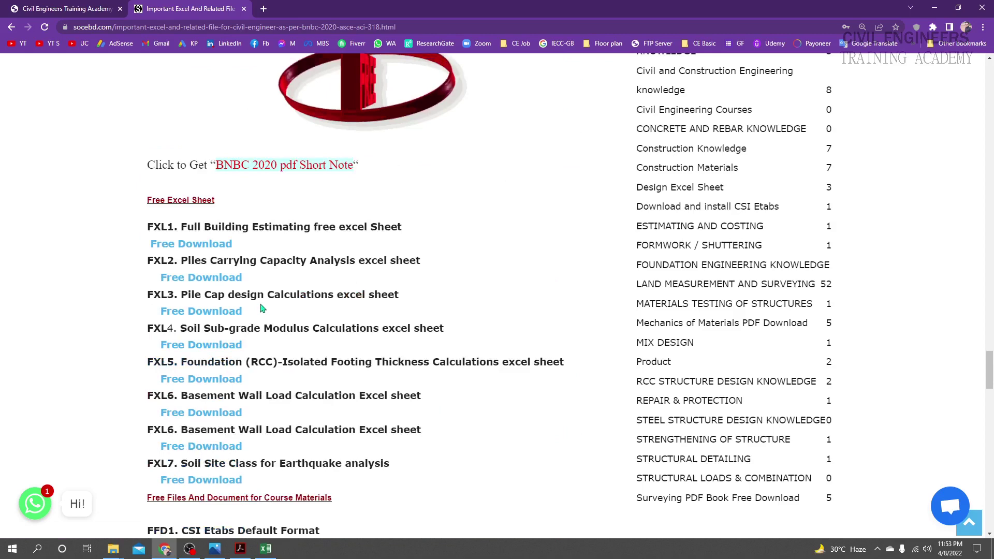
scroll(248, 107, up, 5)
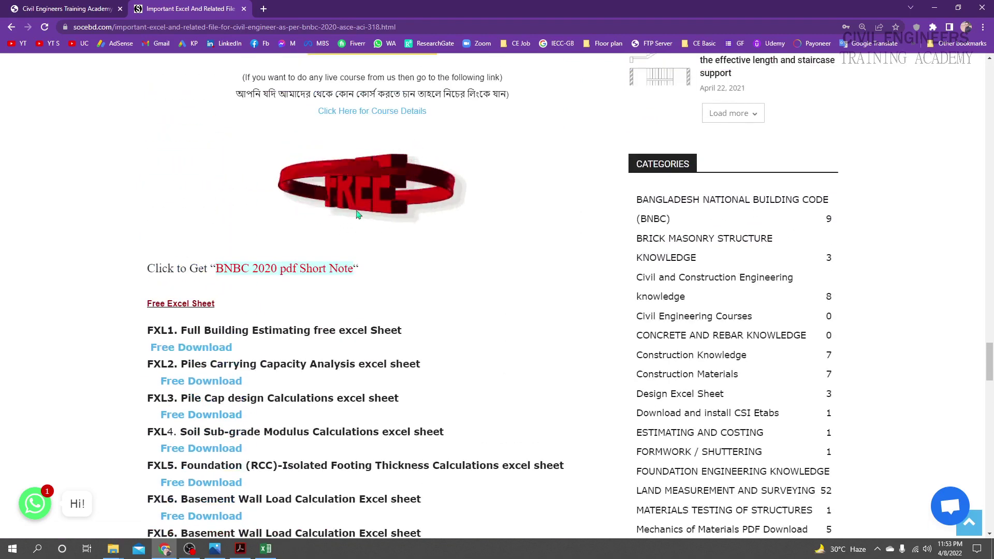
scroll(277, 338, down, 2)
scroll(278, 337, down, 4)
scroll(317, 299, up, 3)
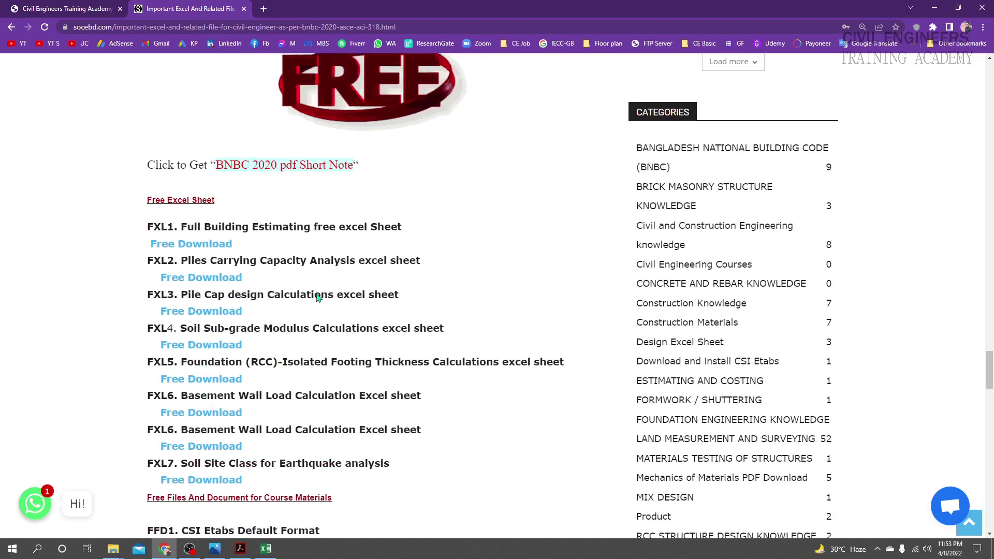
scroll(320, 296, down, 1)
scroll(321, 296, down, 1)
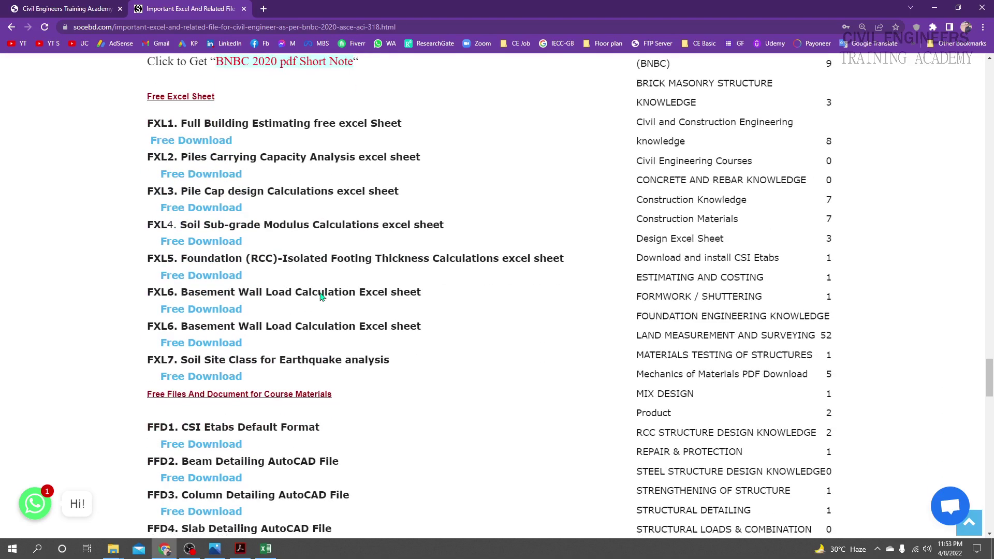
scroll(320, 296, up, 3)
scroll(171, 195, down, 2)
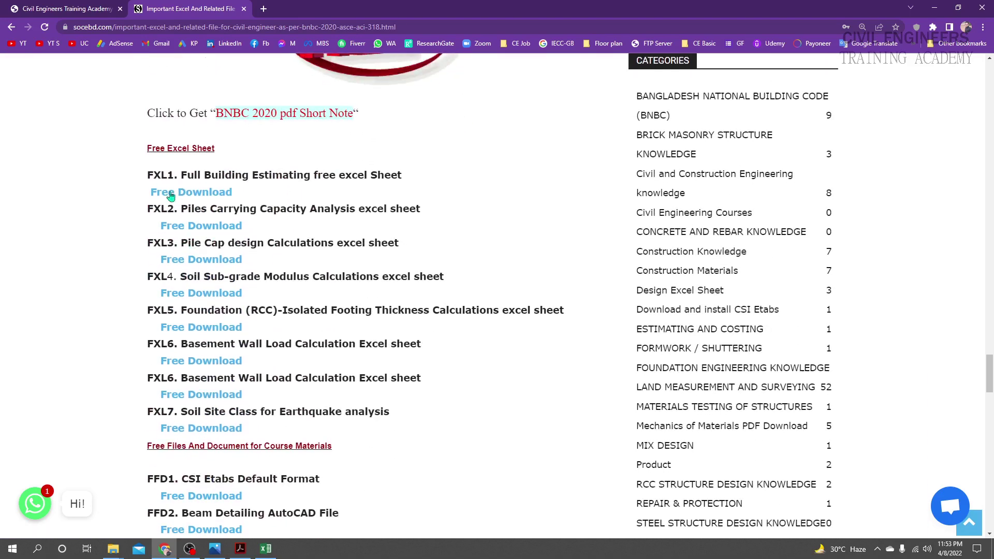
scroll(321, 316, down, 2)
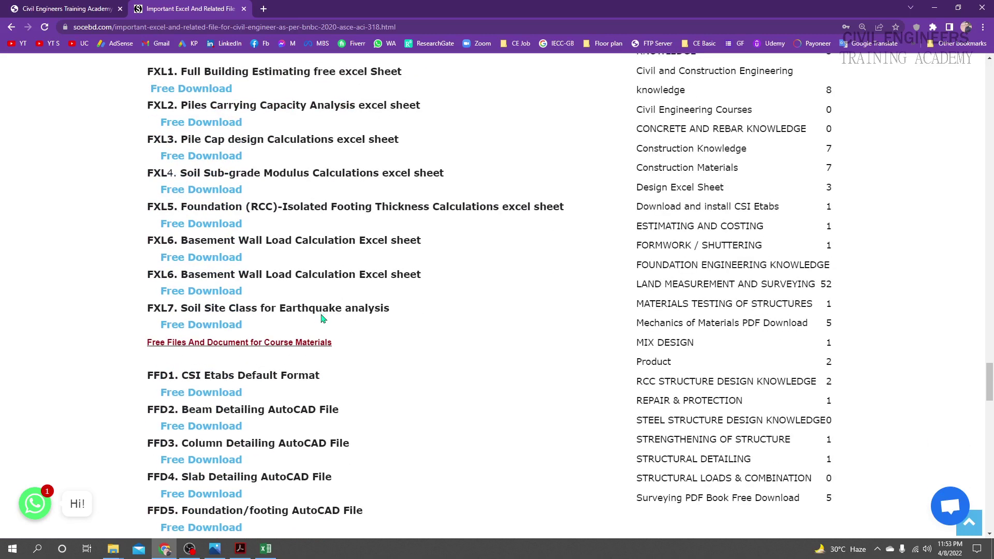
scroll(321, 318, up, 1)
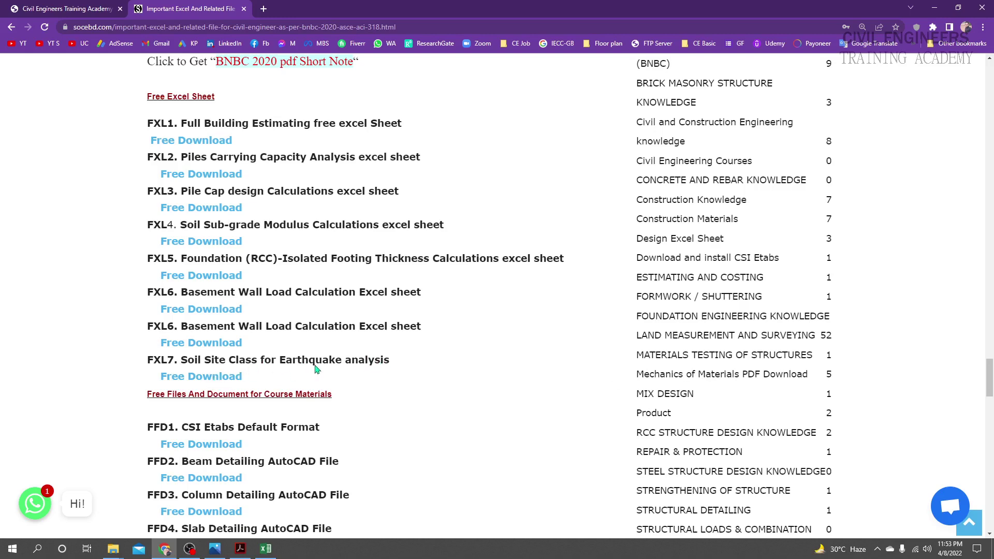
Step: Return to the FXL7 workbook and inspect thickness C5 and N value D6
click(934, 7)
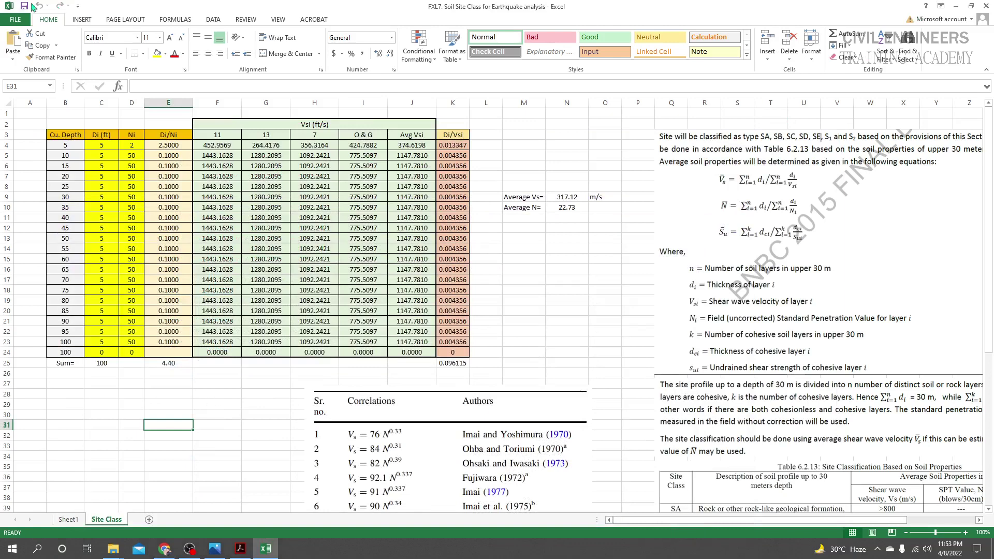
click(181, 401)
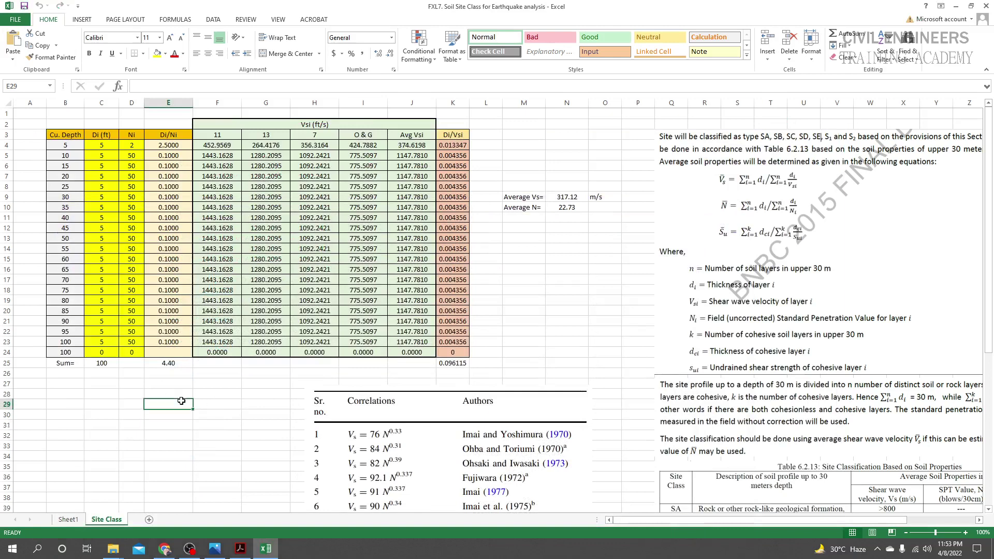
click(96, 147)
click(105, 154)
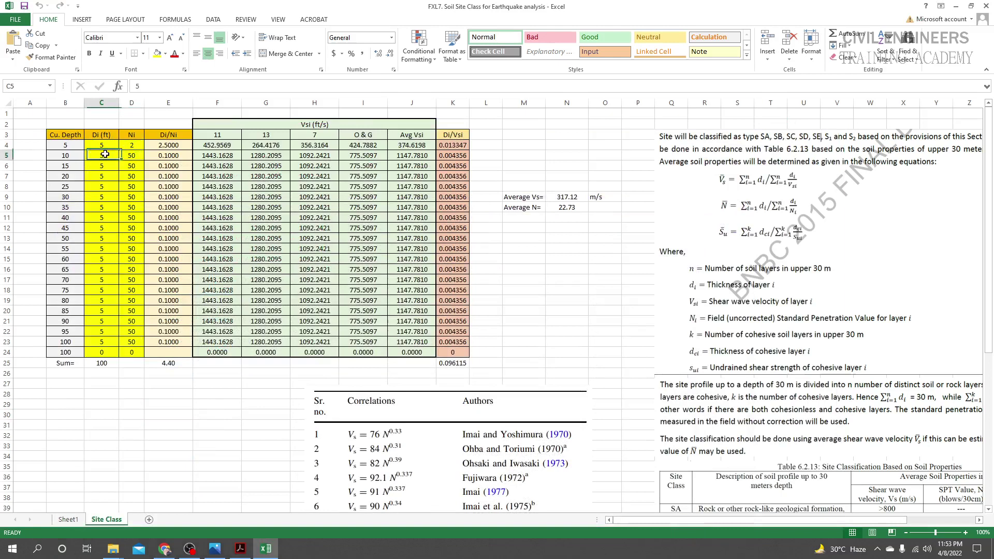
click(136, 165)
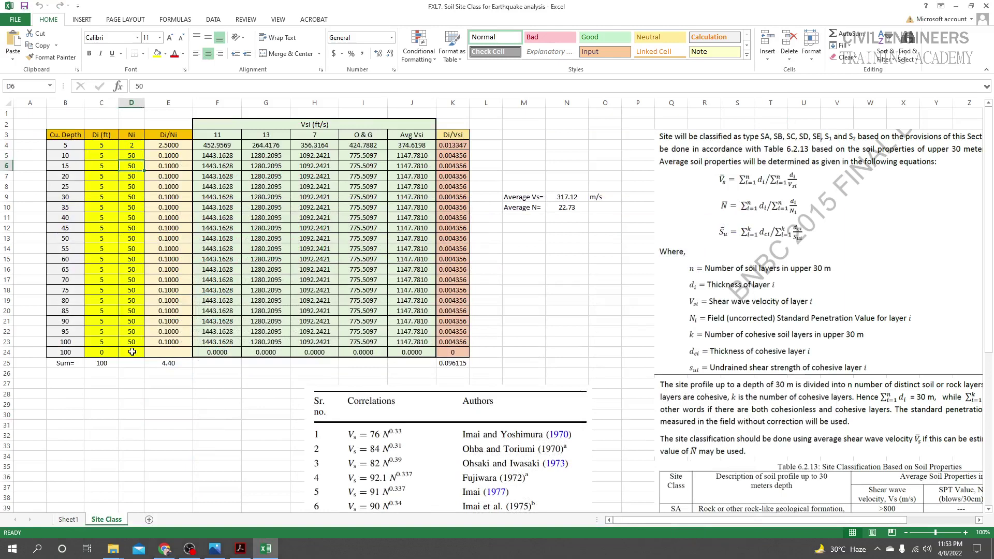
click(141, 405)
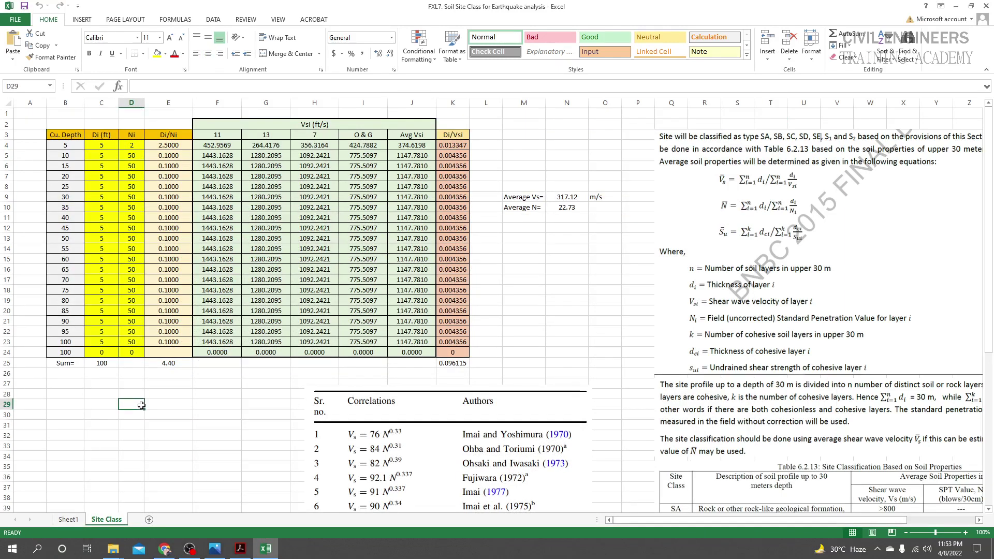
Step: Review the Di (ft) thickness values down column C and the N value in D5
click(103, 136)
drag(104, 151, 104, 204)
click(105, 137)
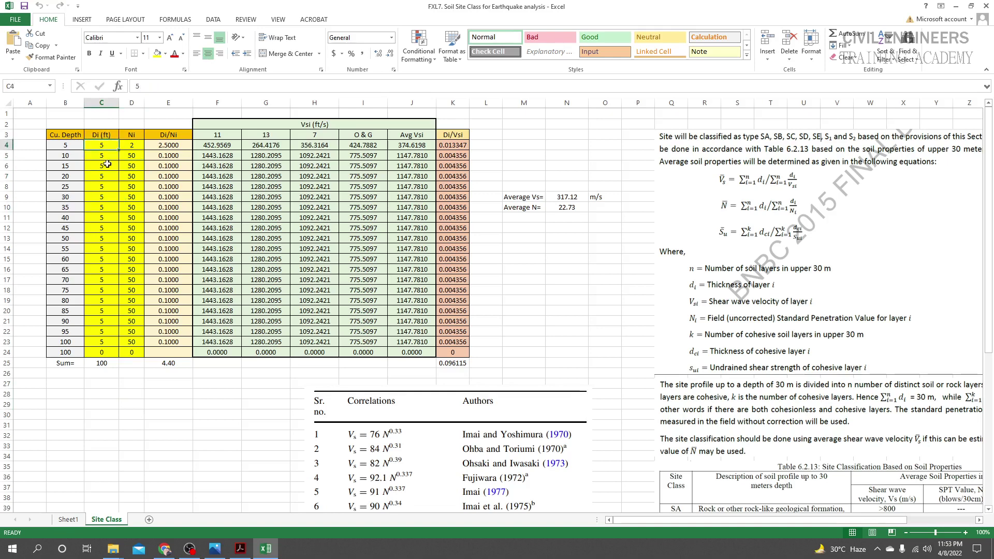
click(104, 215)
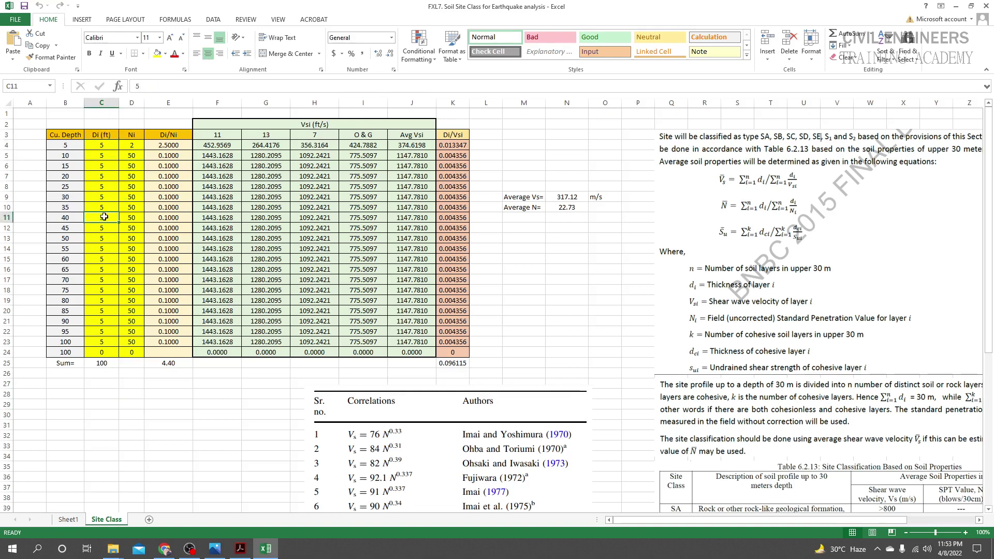
drag(104, 146, 105, 157)
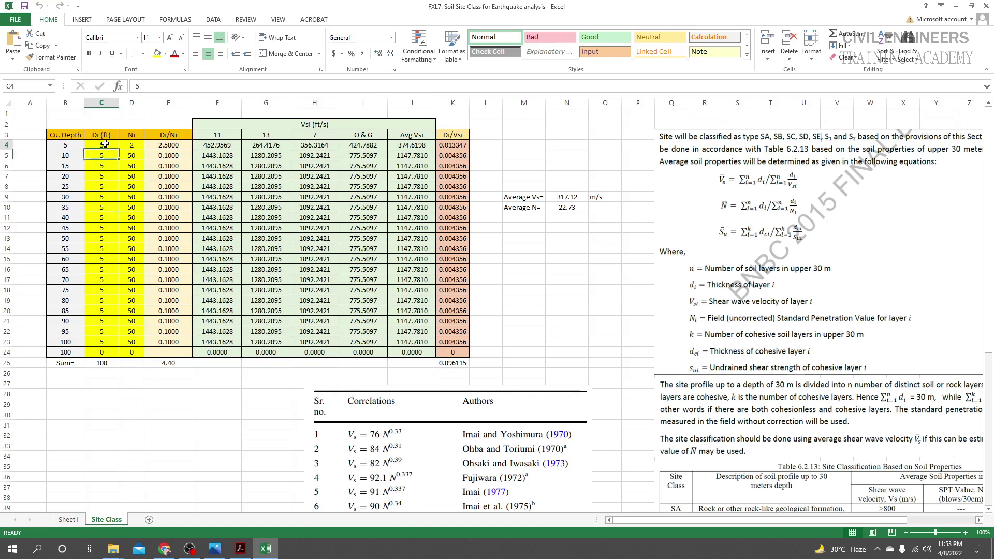
click(105, 166)
click(134, 155)
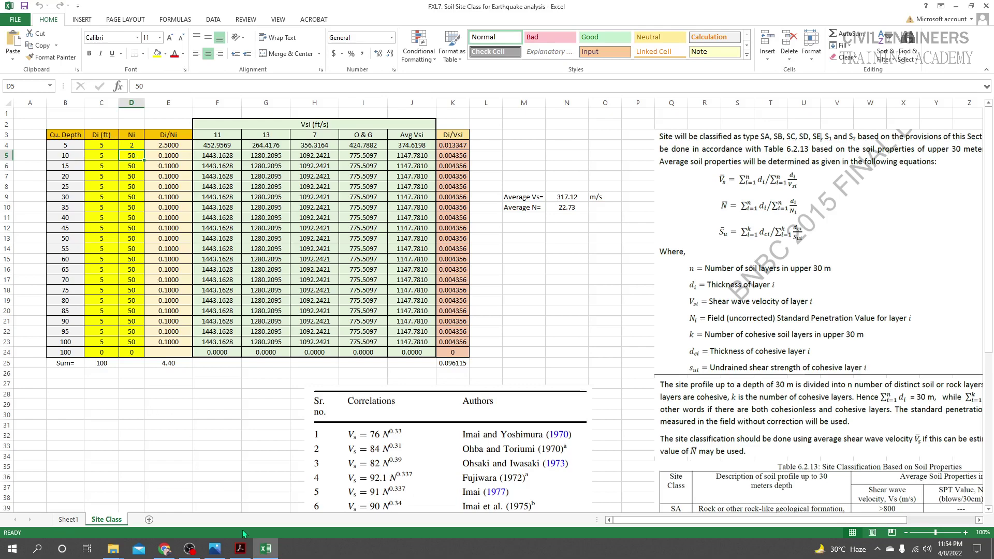
Step: Place the boring No.01 bore hole chart (55.jpg) in Photos beside the workbook
click(216, 550)
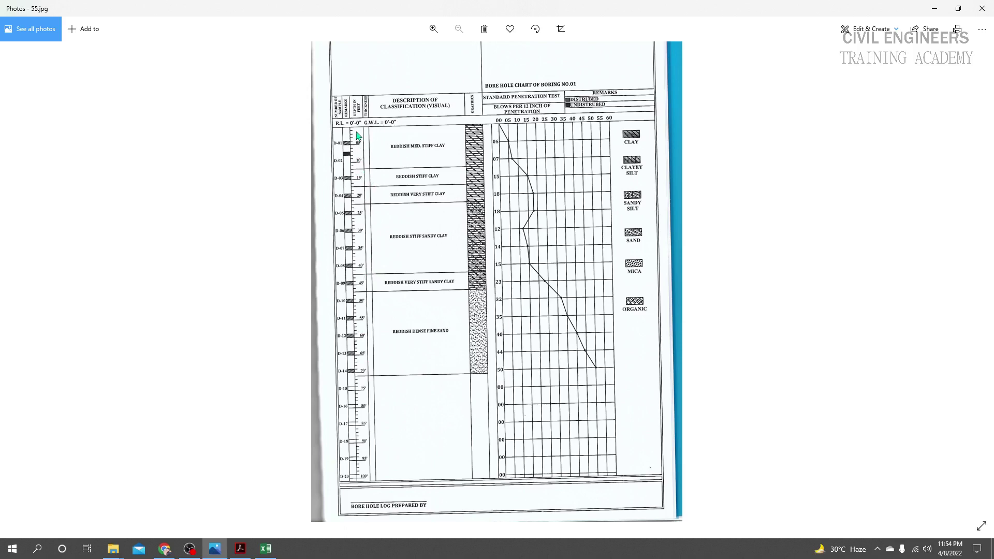
drag(473, 5, 332, 11)
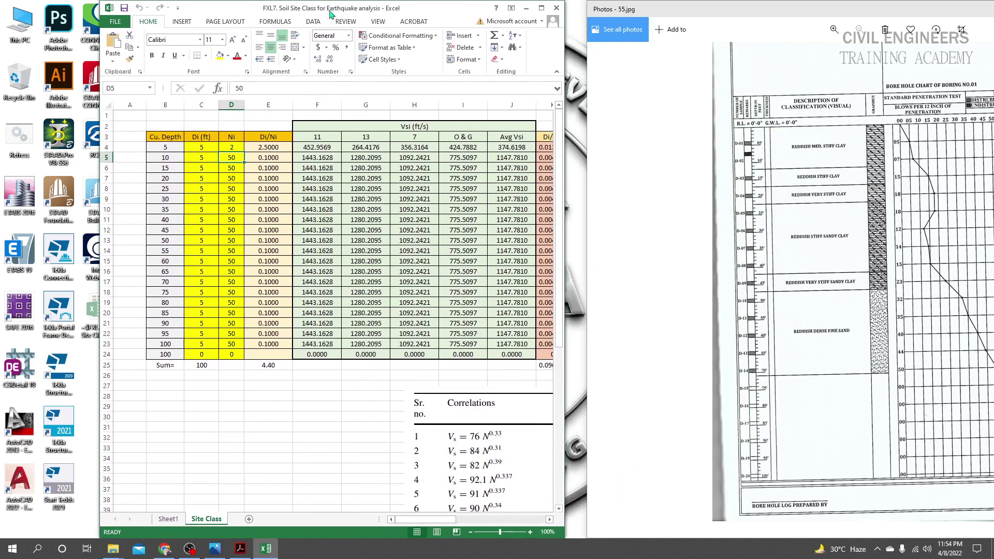
click(213, 150)
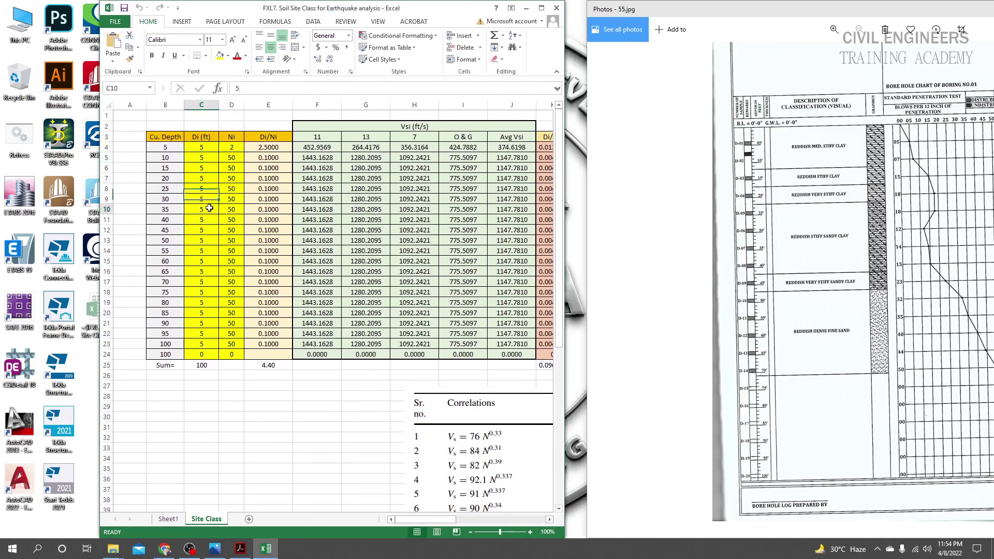
click(208, 255)
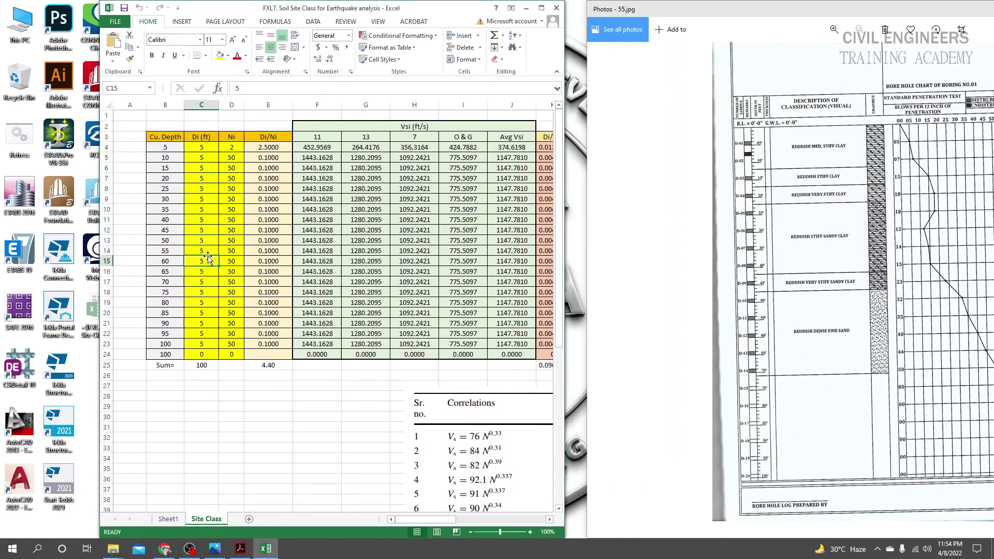
Step: Delete the layer thicknesses in C18:C24, below 70 ft
click(207, 294)
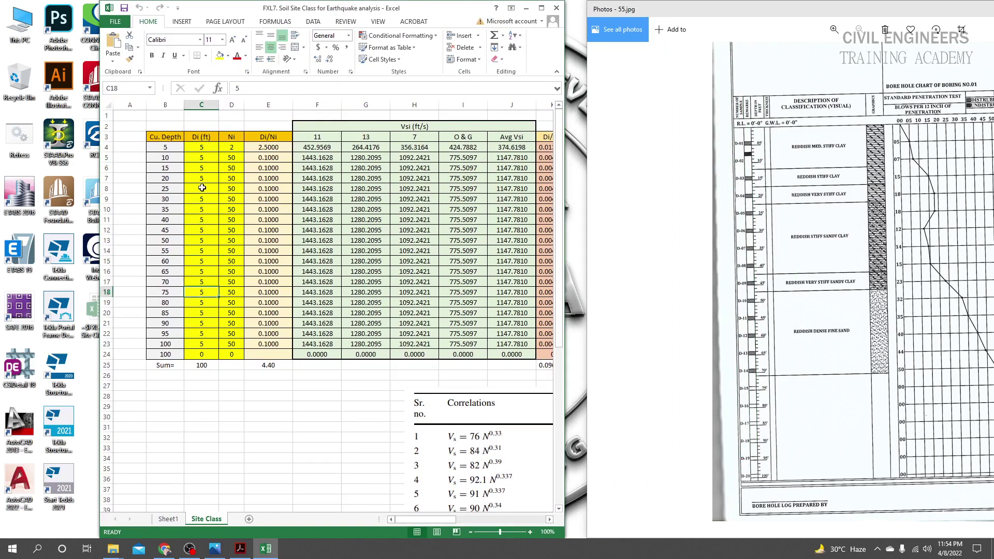
drag(202, 293, 210, 352)
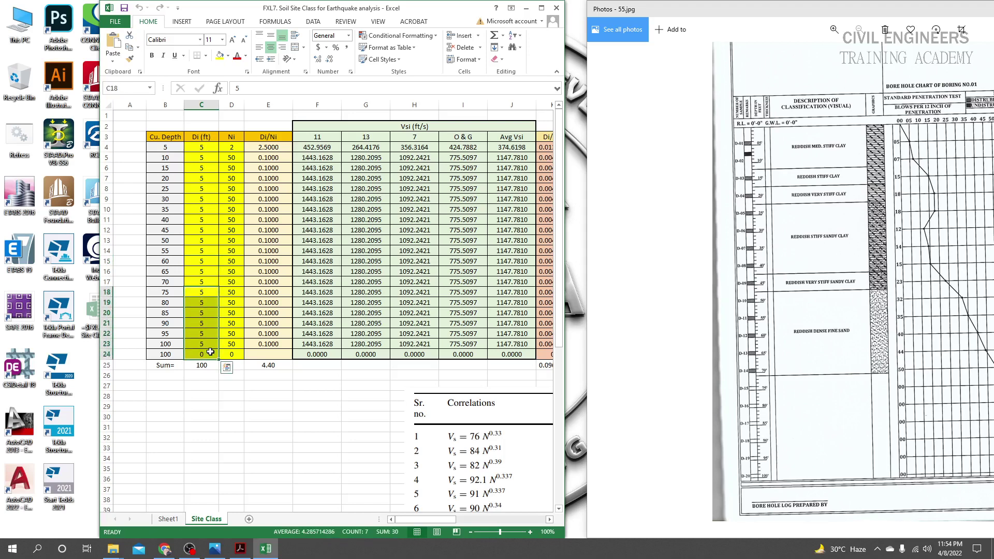
key(Delete)
click(207, 288)
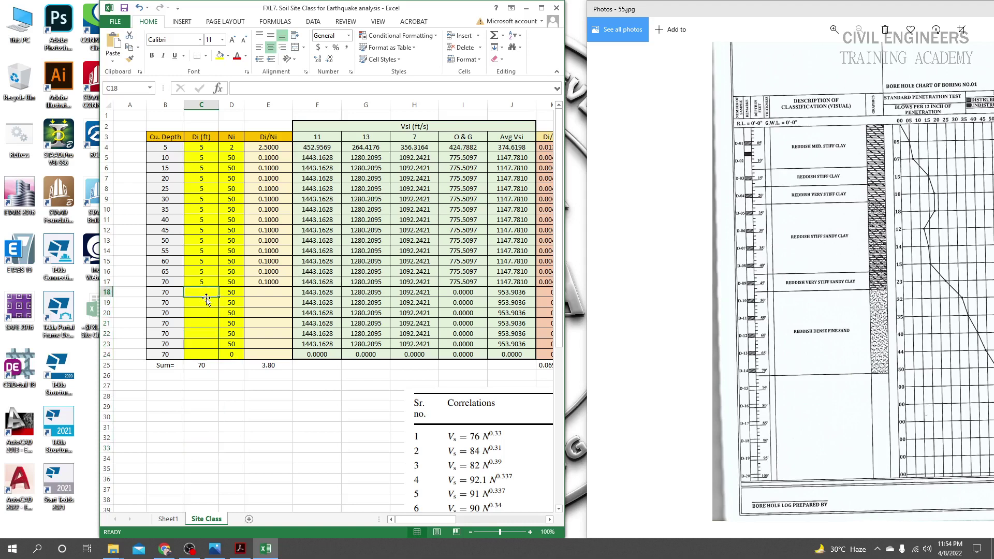
click(204, 339)
key(Down)
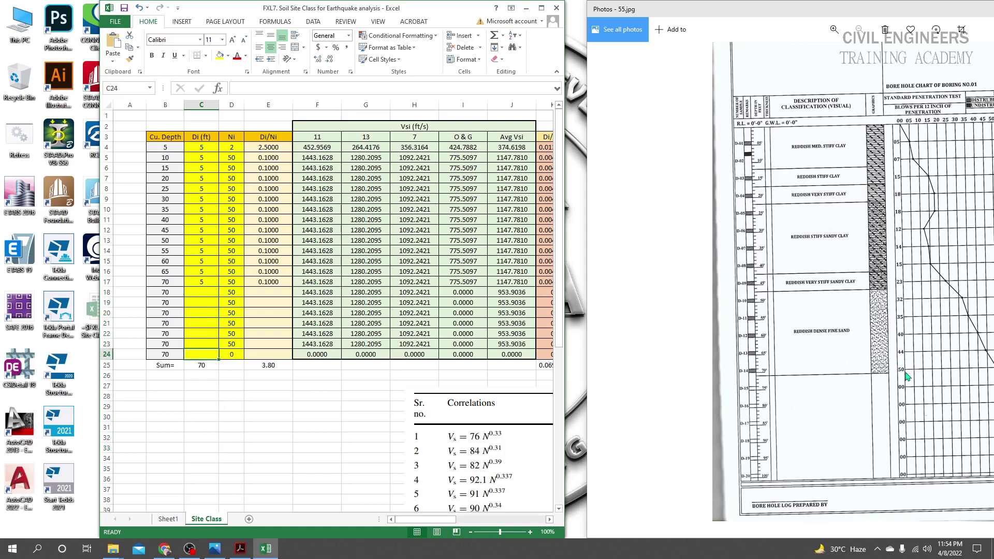
Step: Check the cumulative-depth formulas in B17–B19 and go to cell D4
click(168, 303)
click(167, 292)
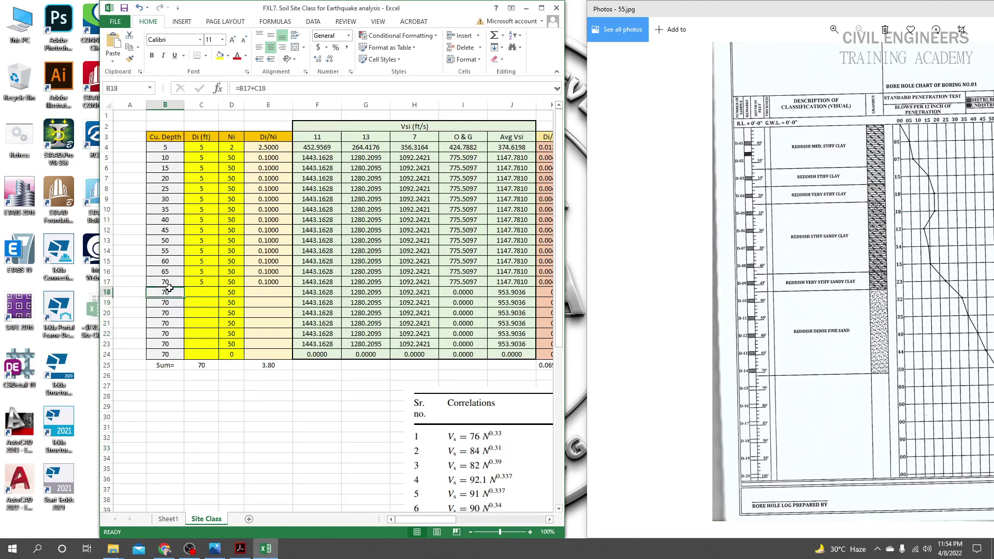
click(166, 282)
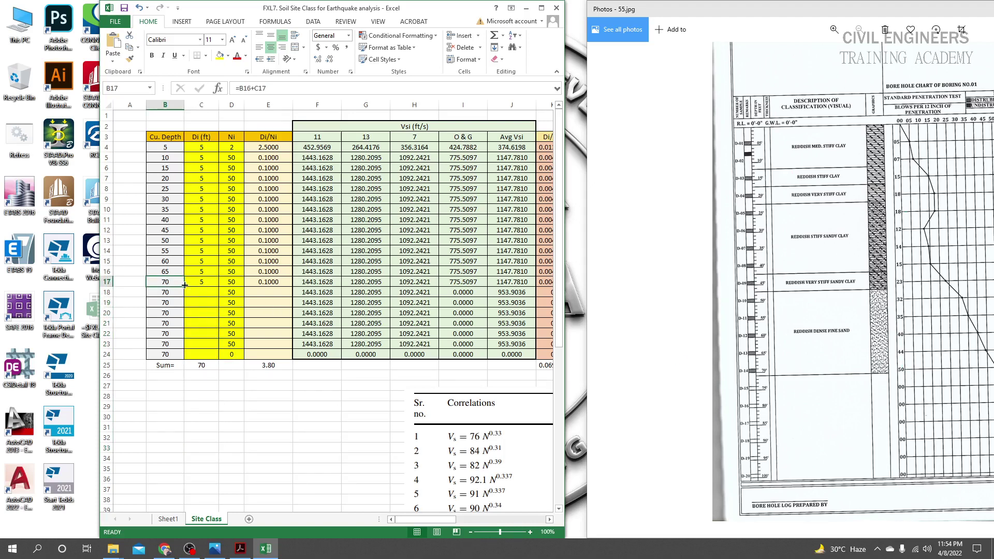
click(233, 149)
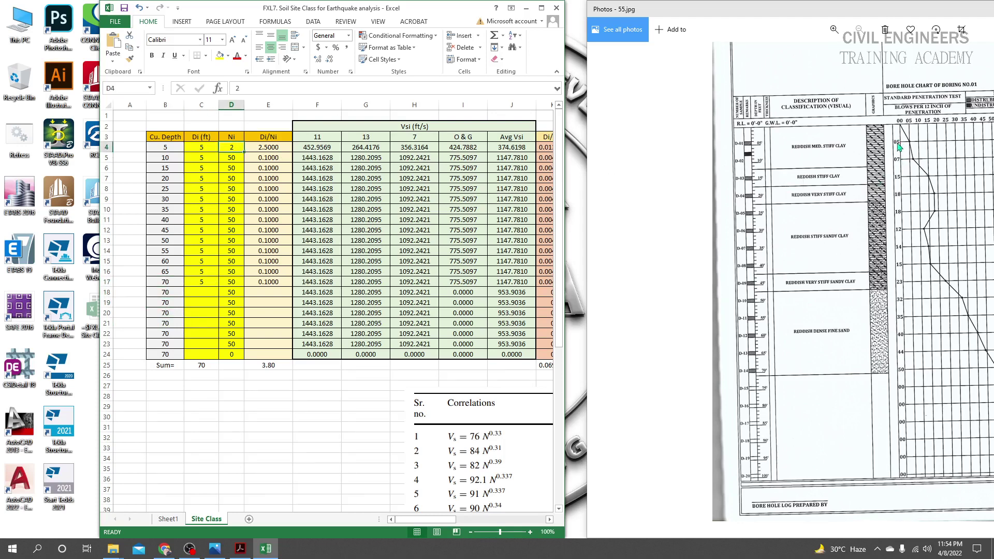
Step: Enter N values 5, 7, 15, 18, 18, 12 for depths 5–30 ft
click(899, 228)
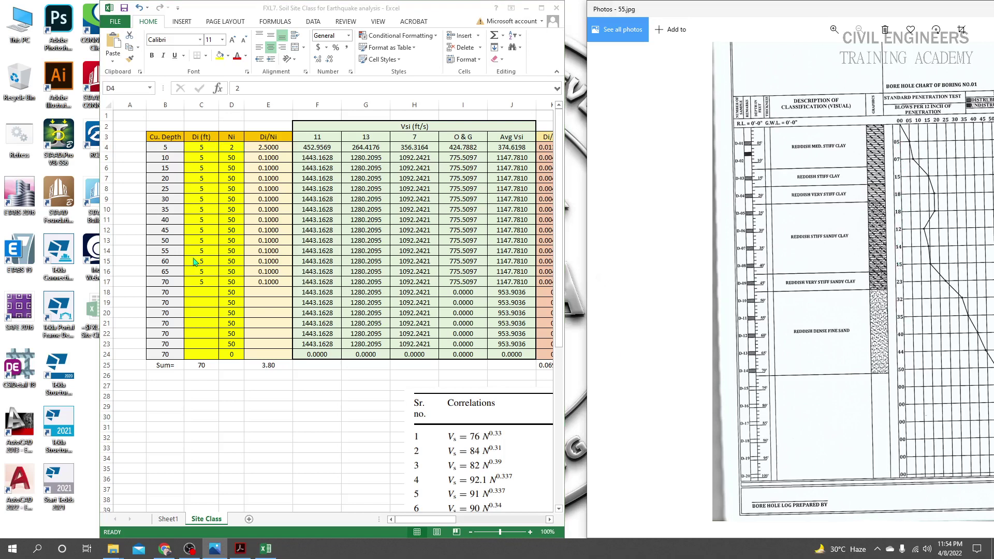
click(232, 147)
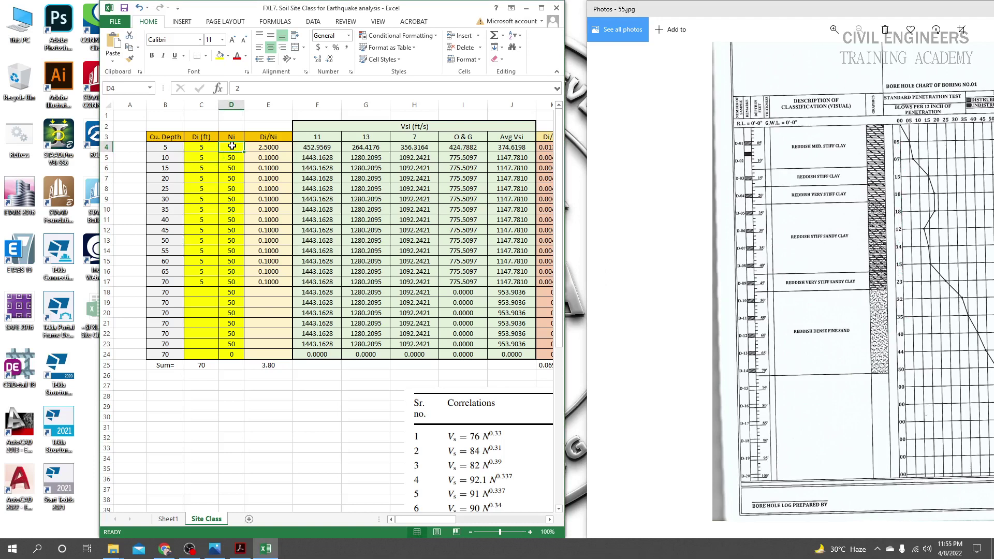
text(5)
key(Return)
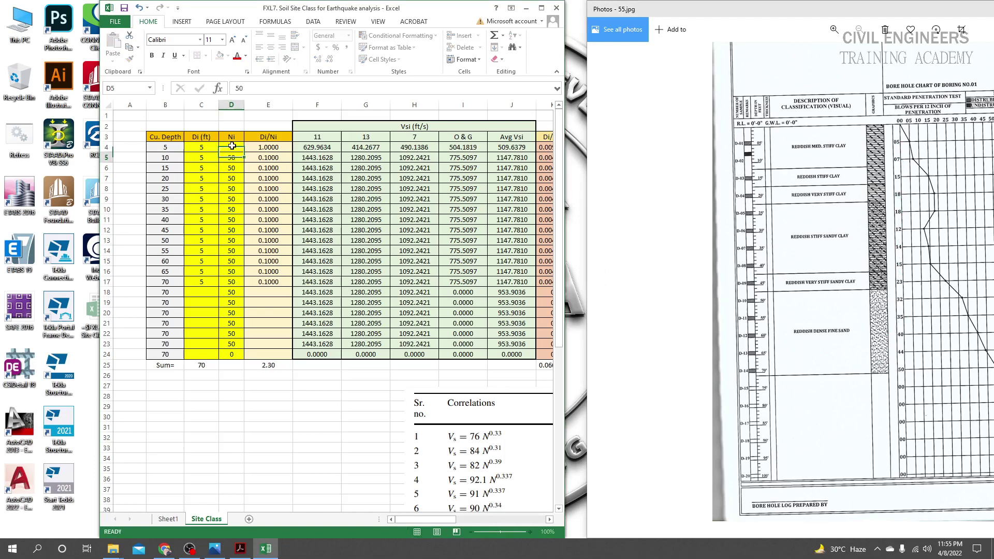
text(7)
key(Return)
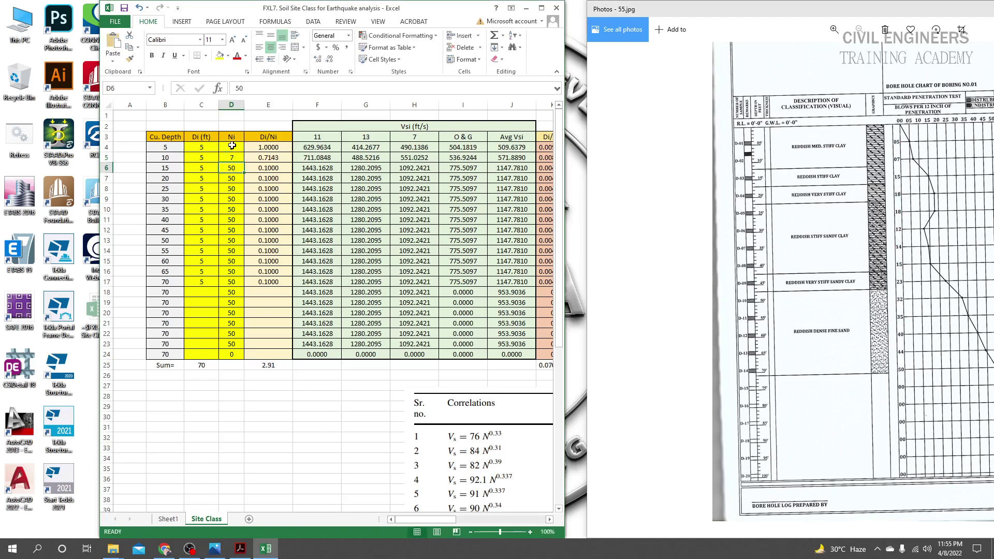
text(15)
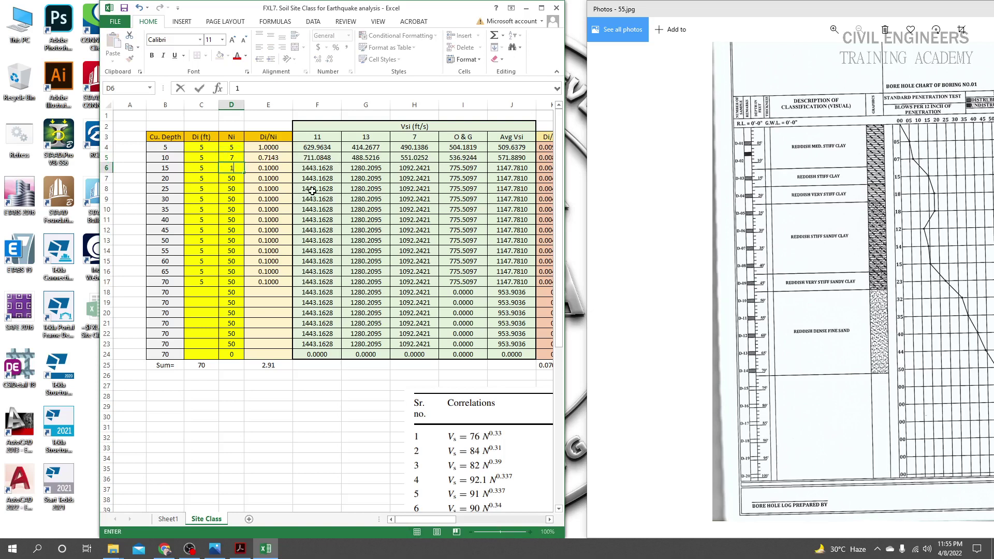
key(Return)
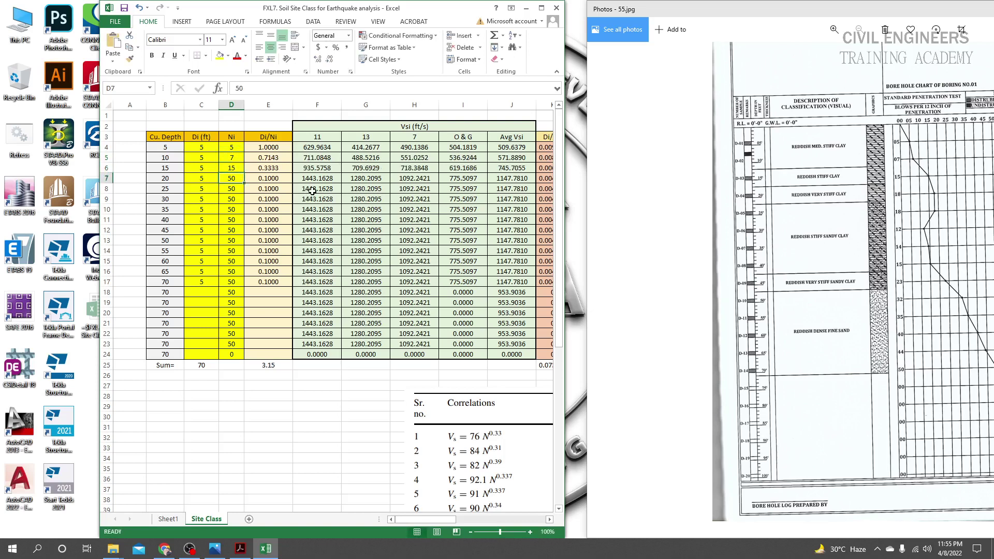
text(18)
key(Return)
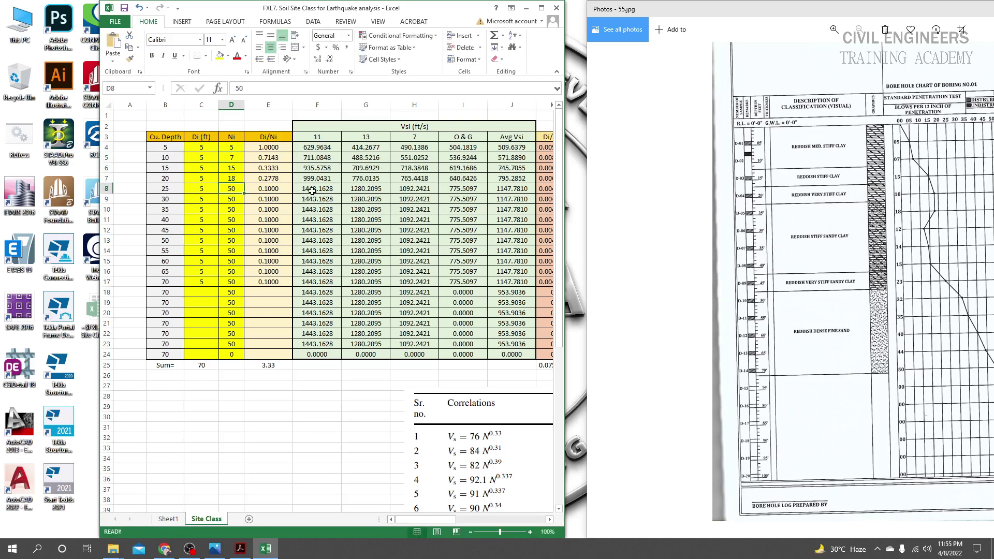
text(18)
key(Return)
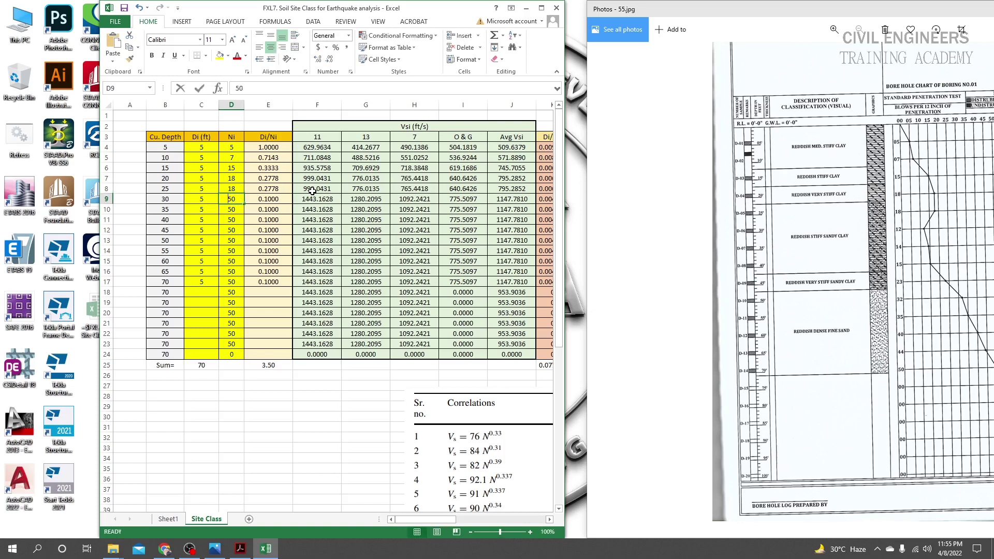
text(12)
key(Return)
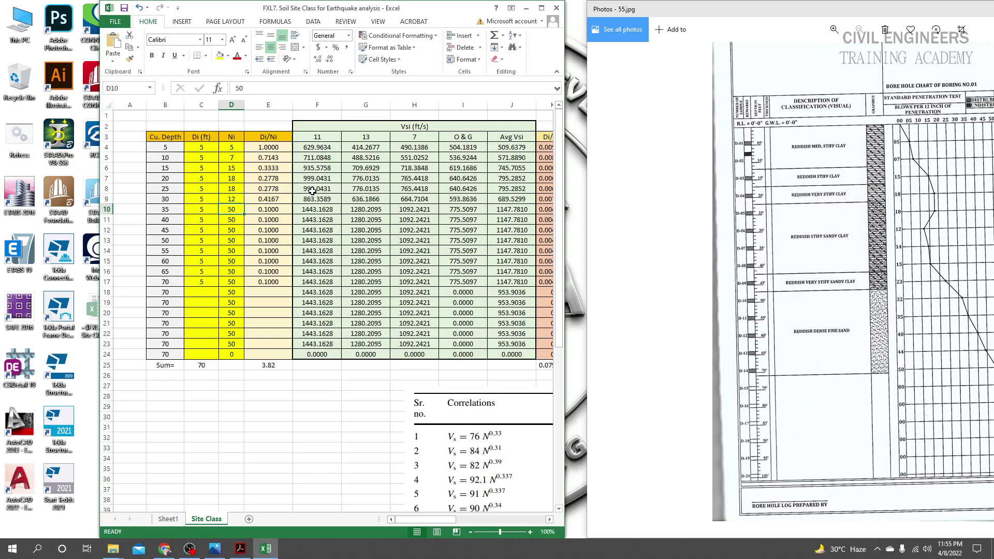
Step: Enter N values 14, 15, 23, 32, 35, 40, 44, 50 for depths 35–70 ft
text(14)
key(Return)
text(15)
key(Return)
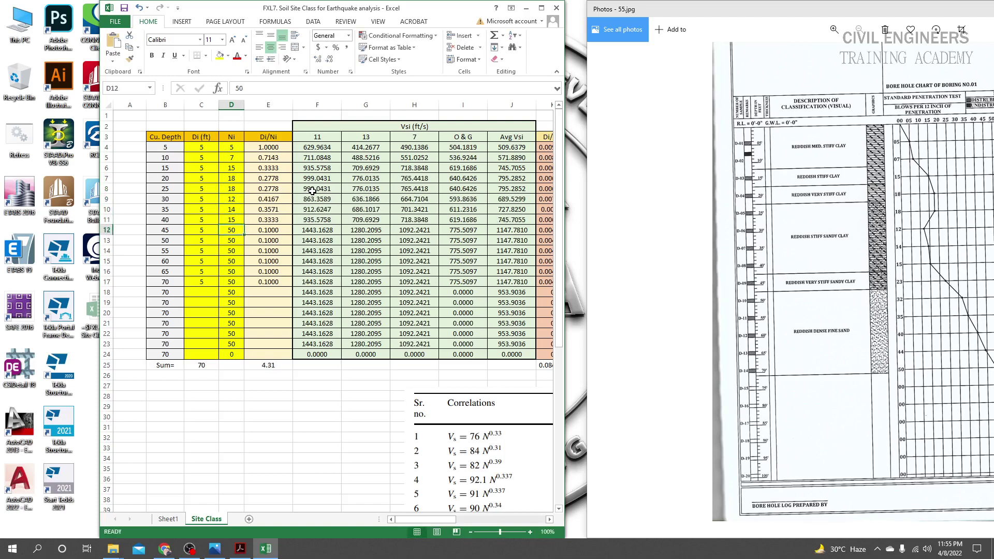
text(23)
key(Return)
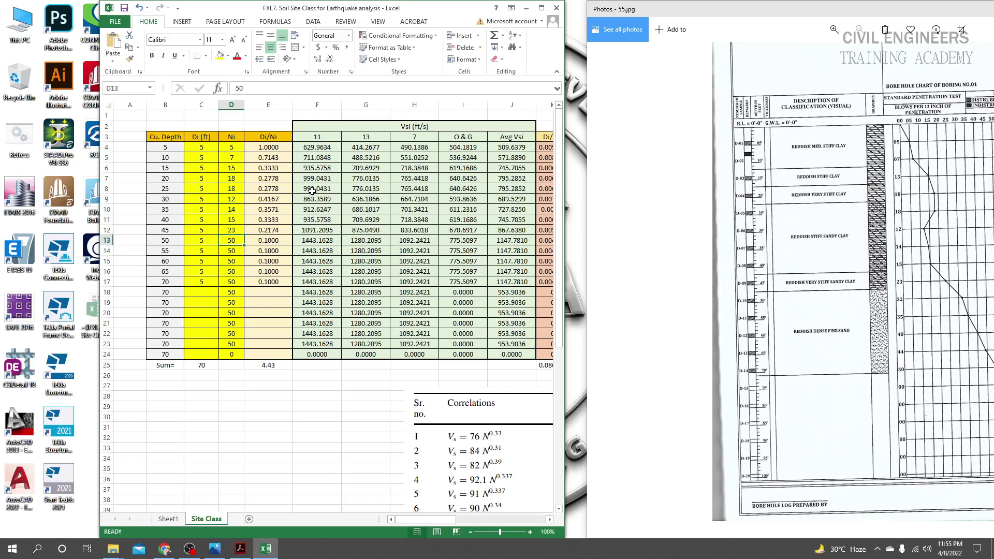
text(32)
key(Return)
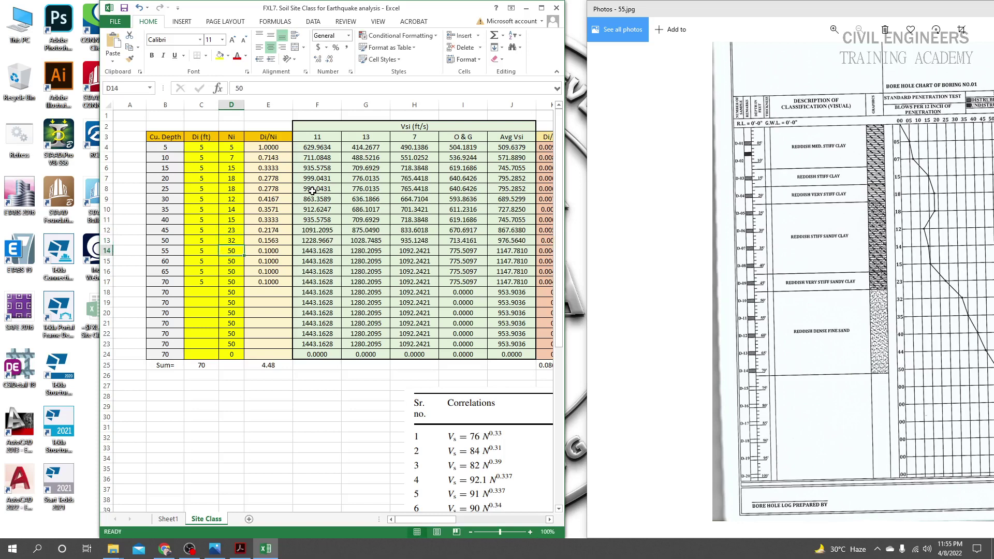
text(35)
key(Return)
text(40)
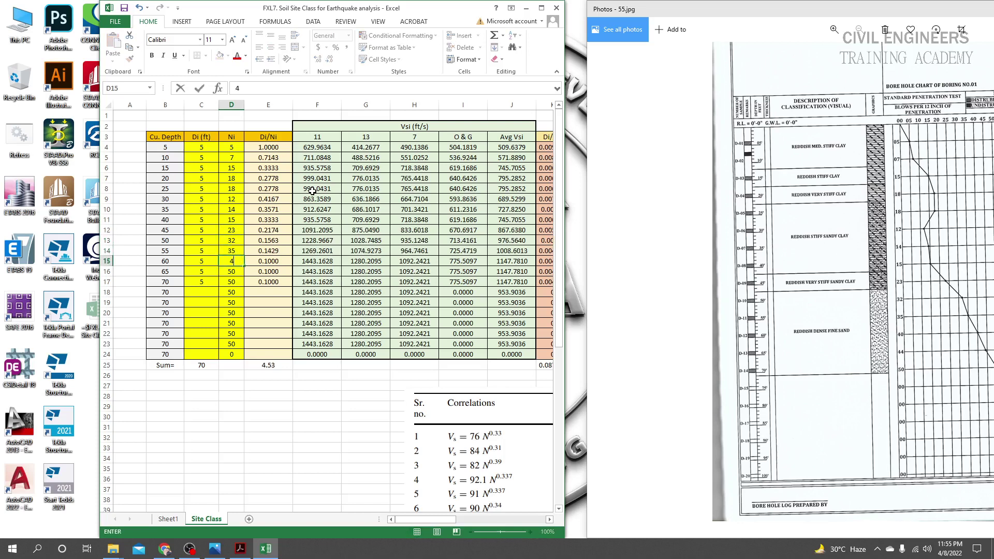
key(Return)
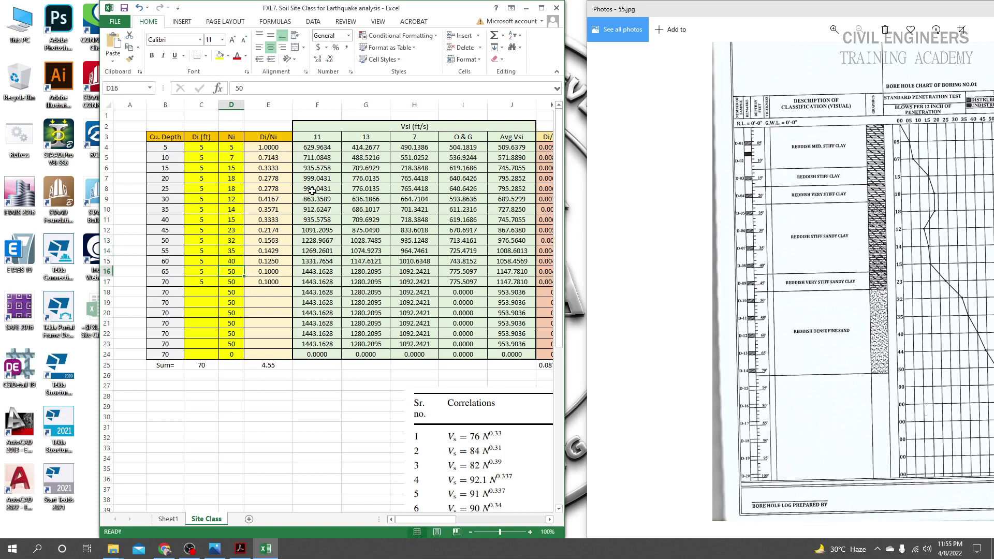
text(44)
key(Return)
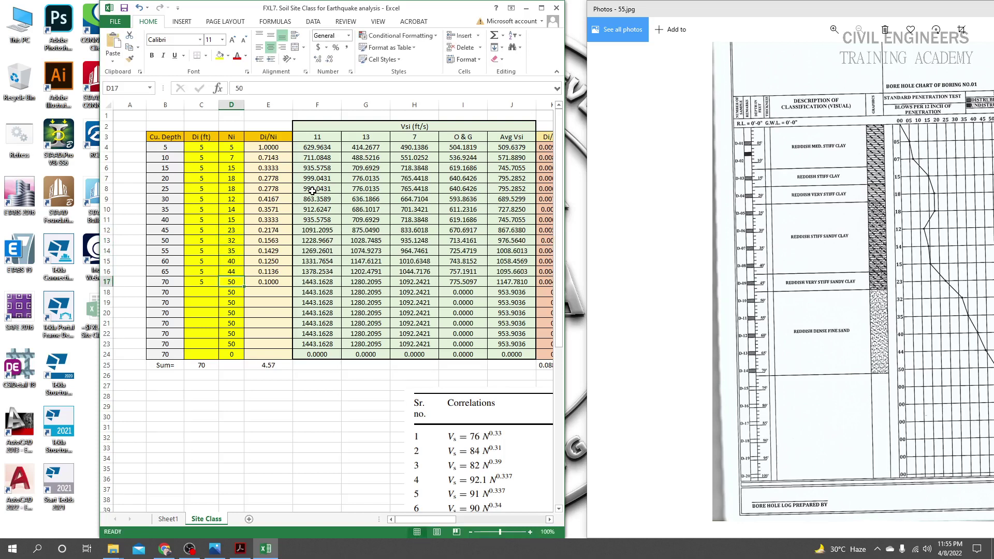
text(50)
key(Return)
Step: Maximize Excel and clear leftover N values D18:D24, keeping averages at 242.06 m/s and 15.33
click(542, 8)
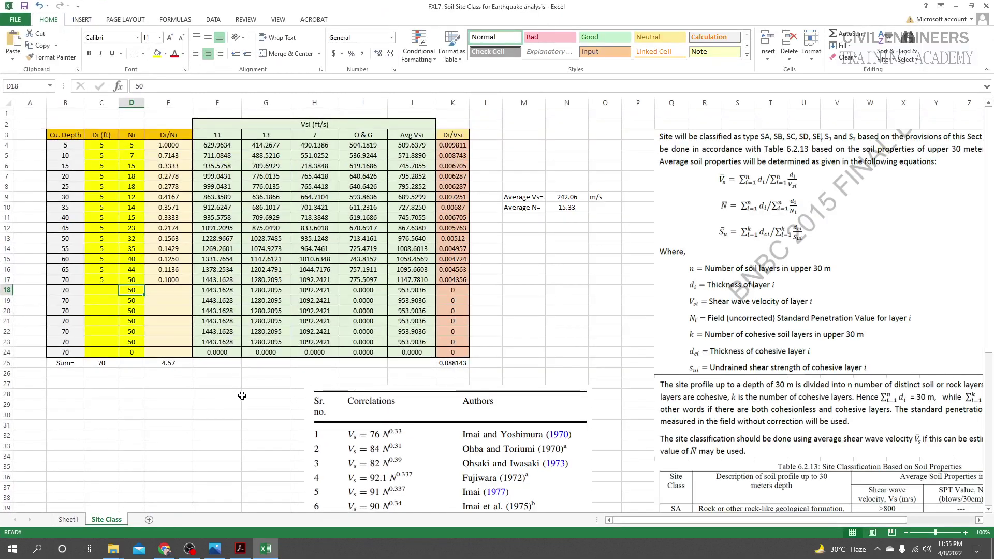
drag(131, 290, 130, 352)
key(Delete)
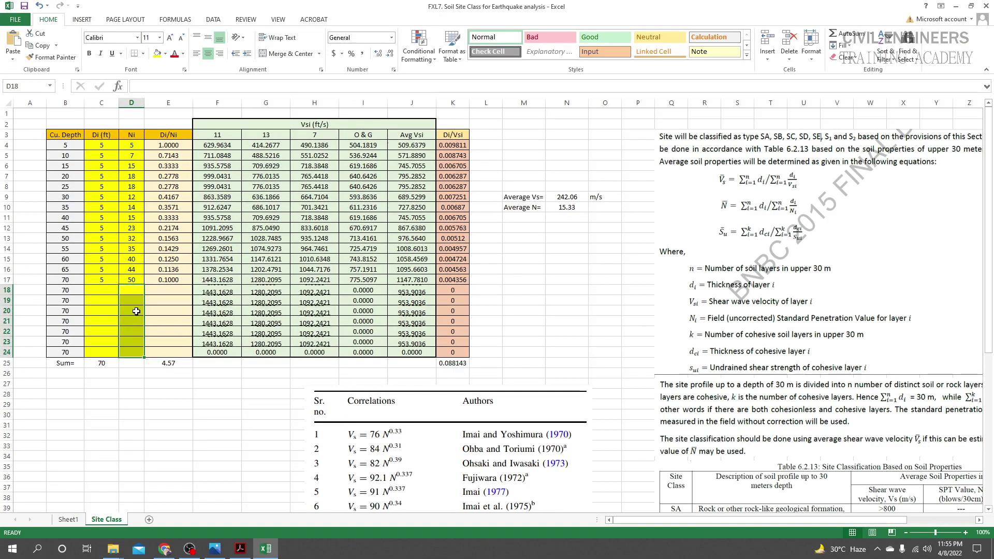
click(167, 405)
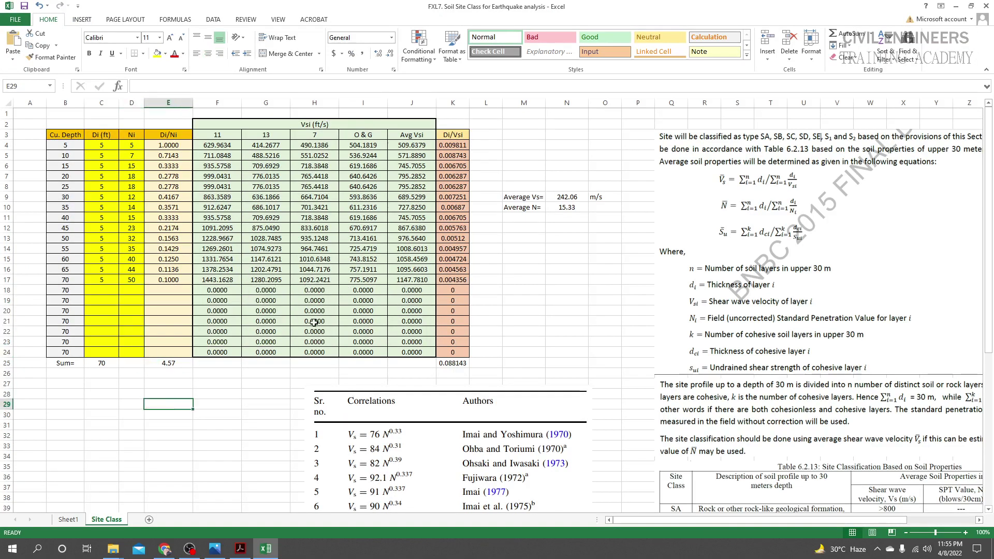
click(244, 405)
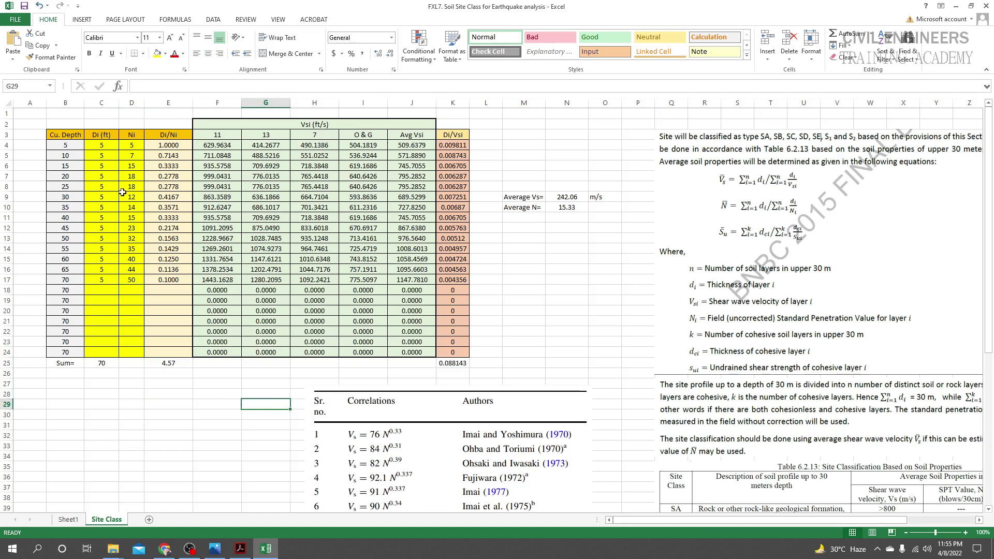
click(570, 208)
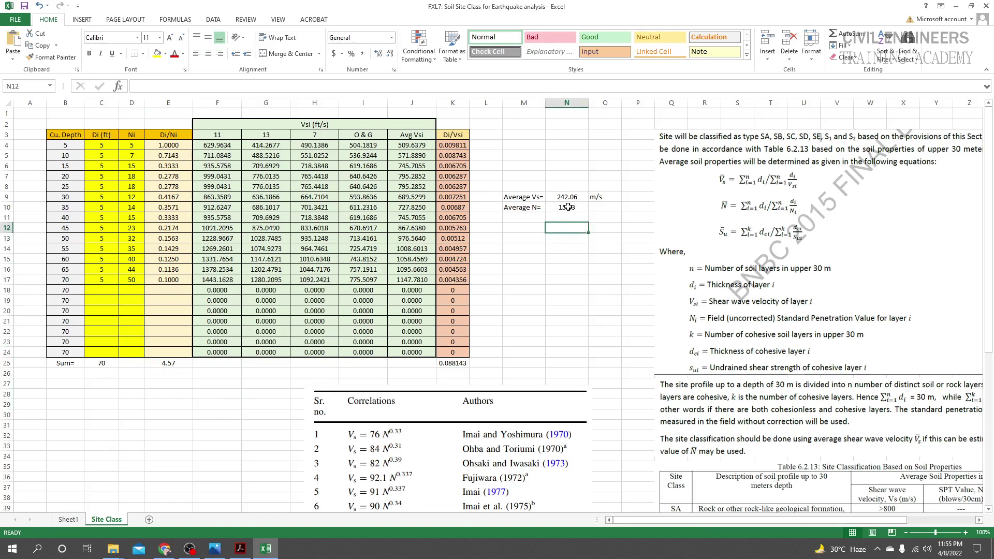
click(567, 237)
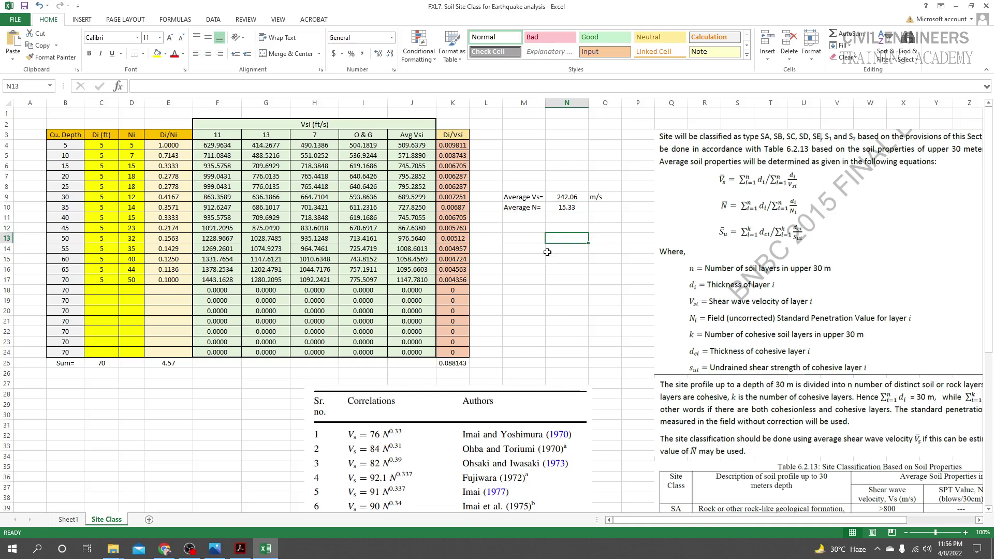
click(586, 271)
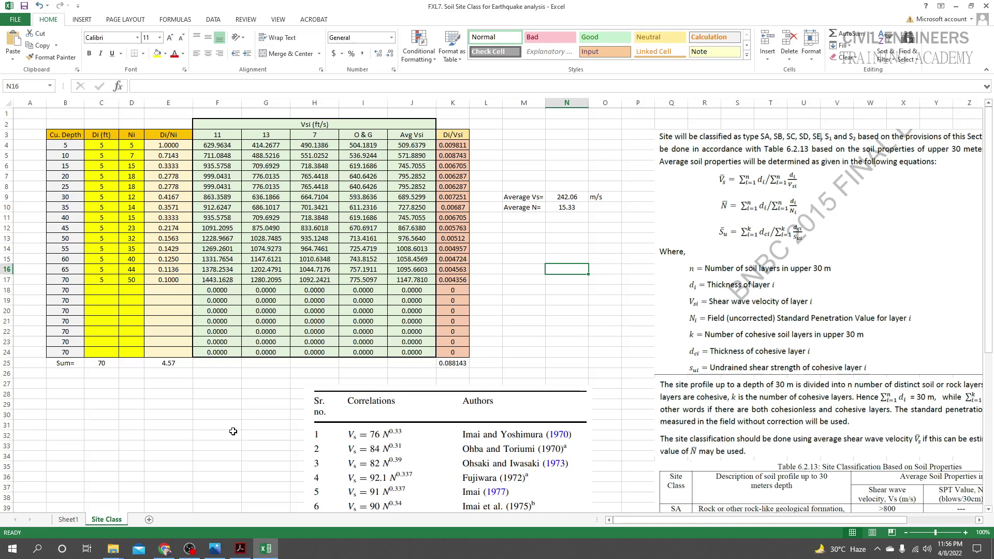
scroll(382, 364, down, 3)
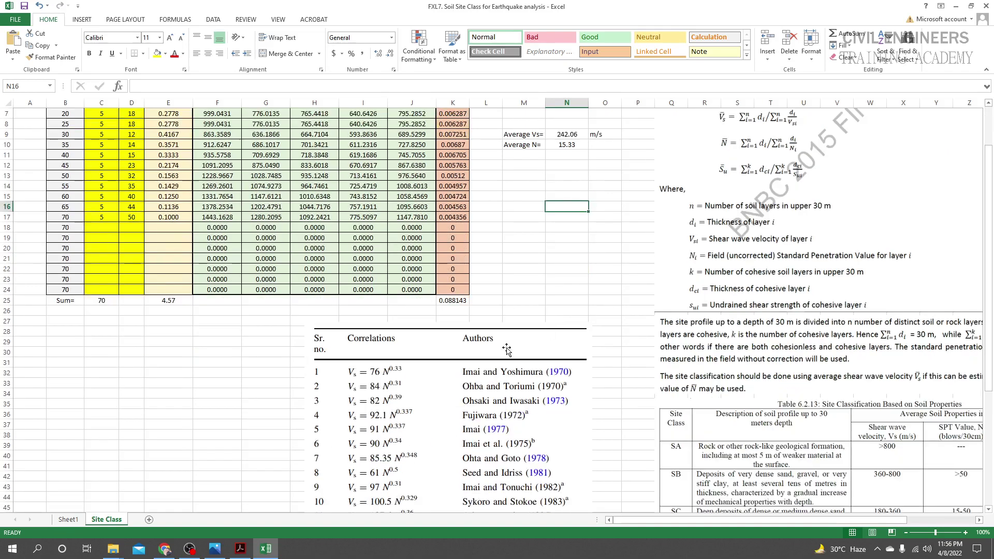
scroll(382, 364, down, 2)
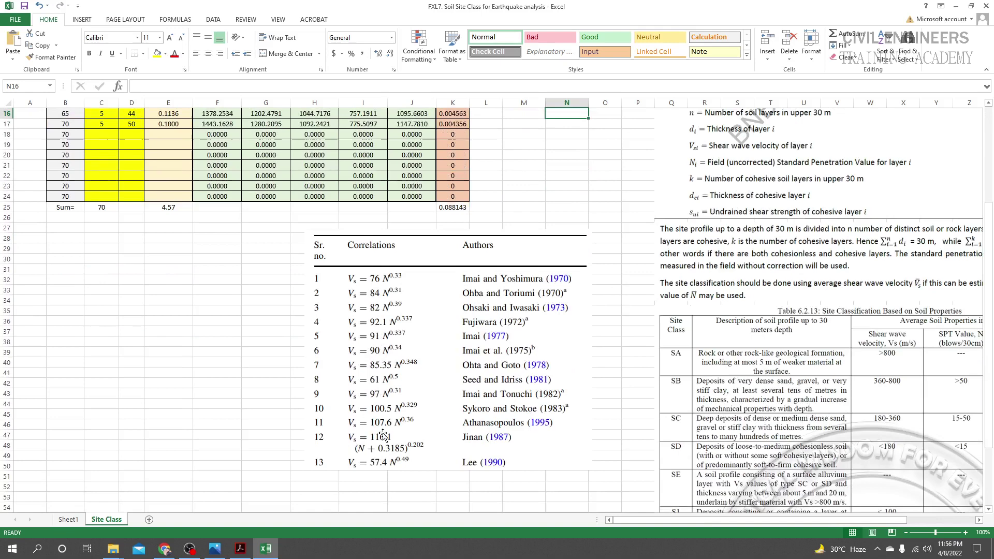
scroll(384, 451, up, 5)
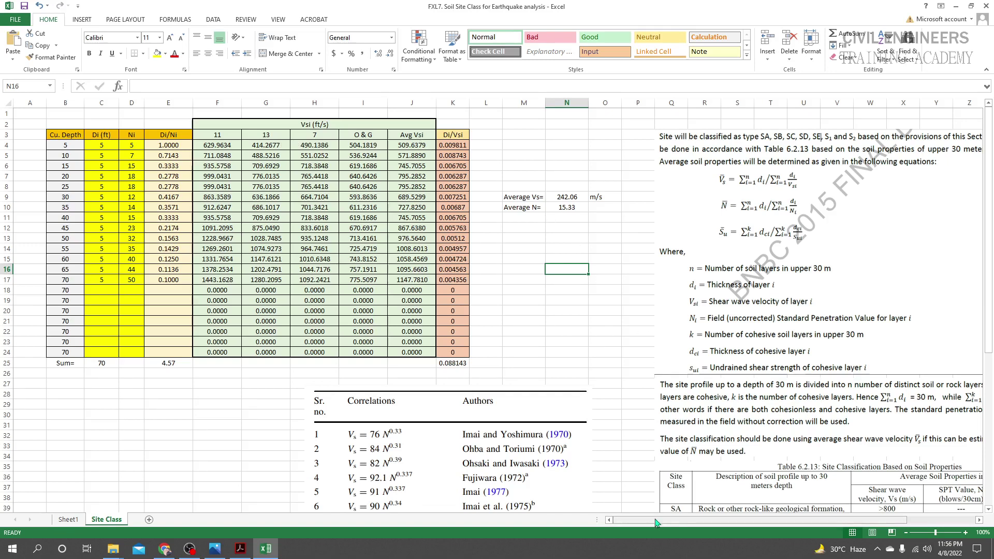
scroll(574, 250, right, 4)
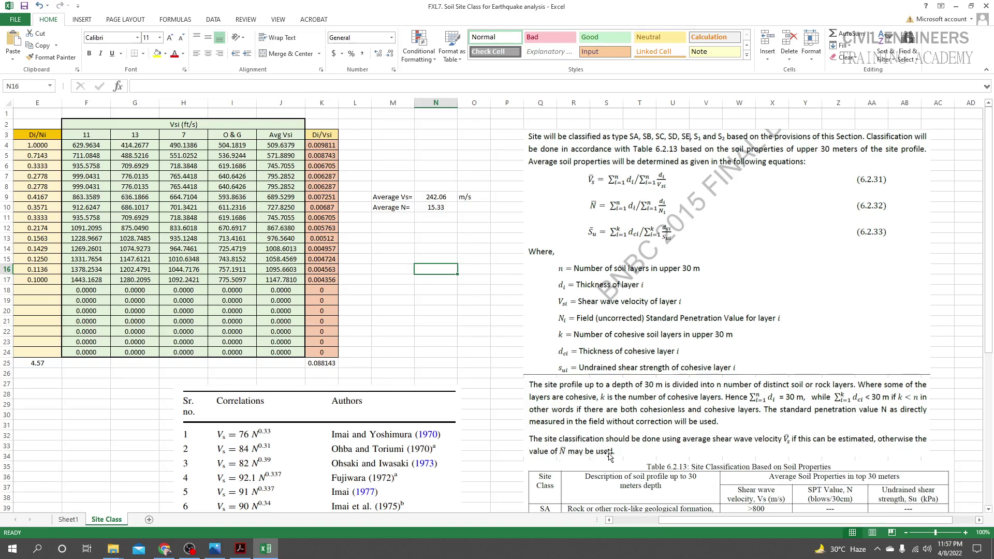
click(437, 199)
click(436, 269)
click(440, 196)
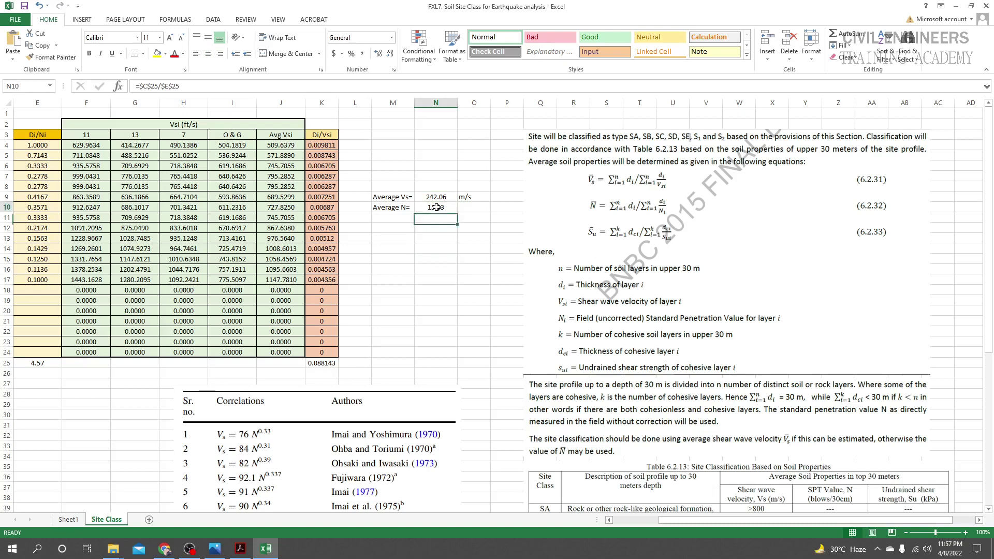
click(445, 260)
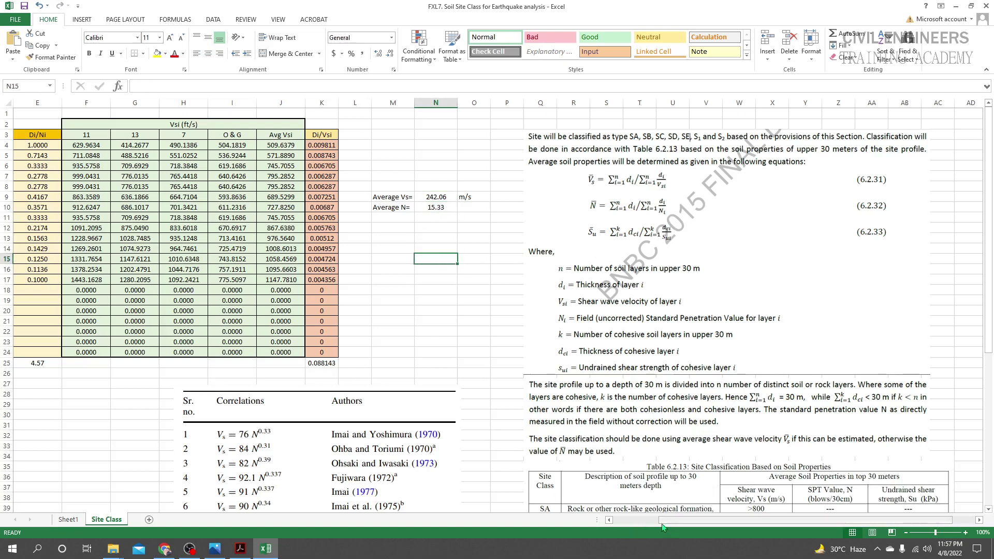
drag(679, 521, 441, 520)
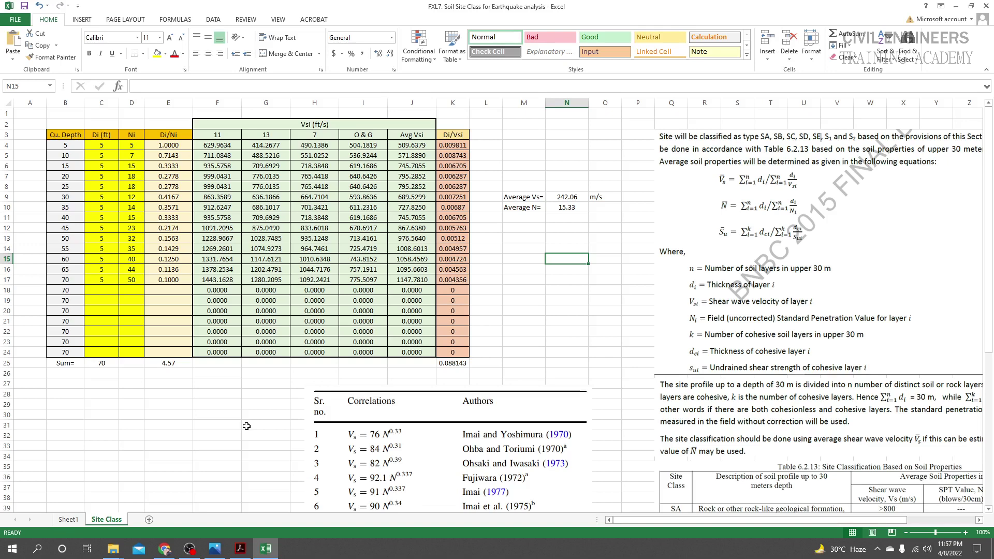
Step: Scroll the Site Class sheet to compare average Vs 242.06 m/s and N 15.33 against BNBC Table 6.2.13
click(572, 362)
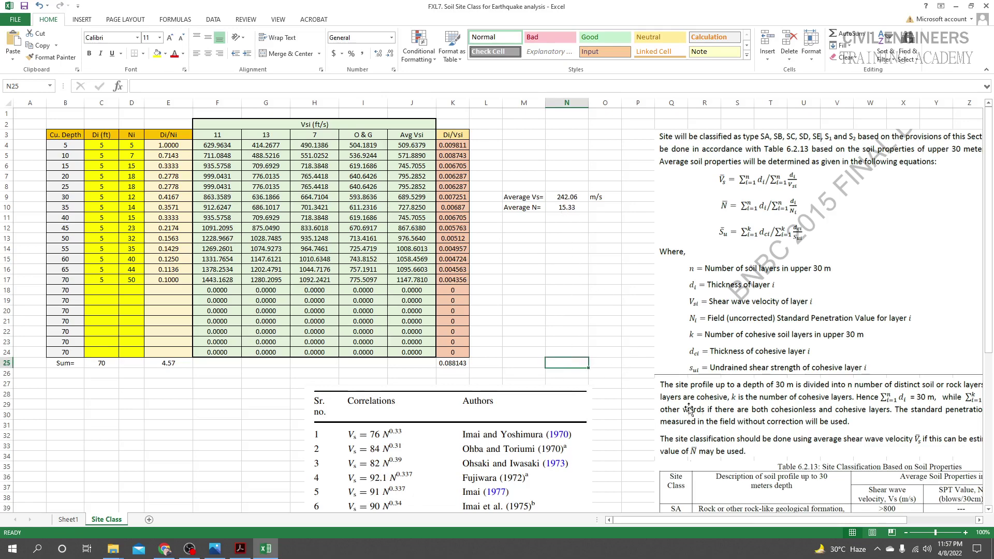
scroll(757, 473, down, 10)
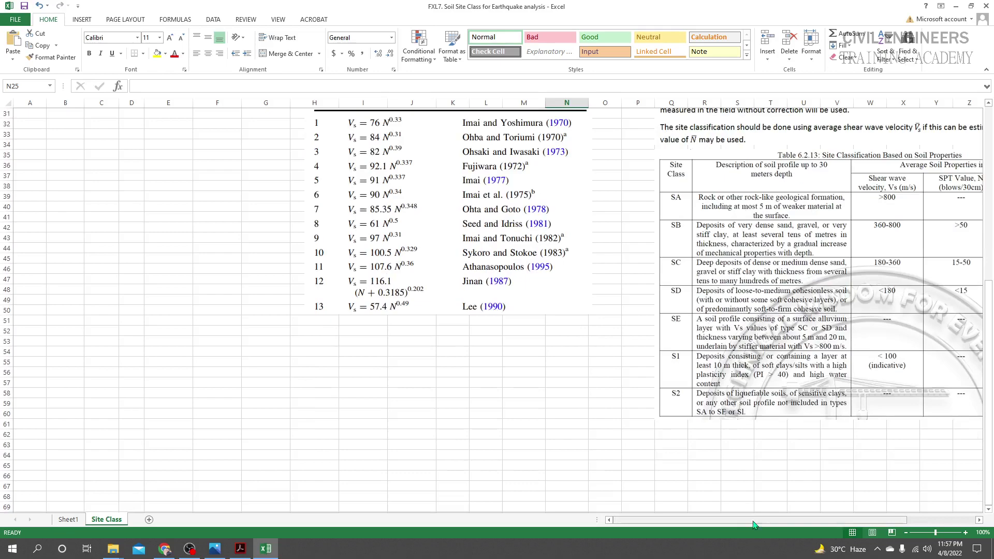
scroll(758, 473, right, 3)
scroll(446, 325, up, 10)
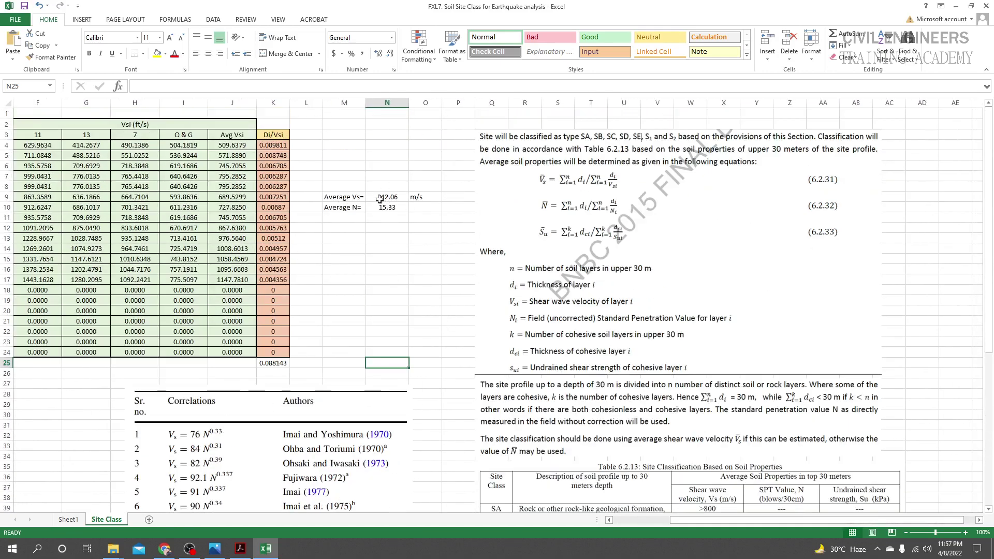
scroll(403, 284, down, 7)
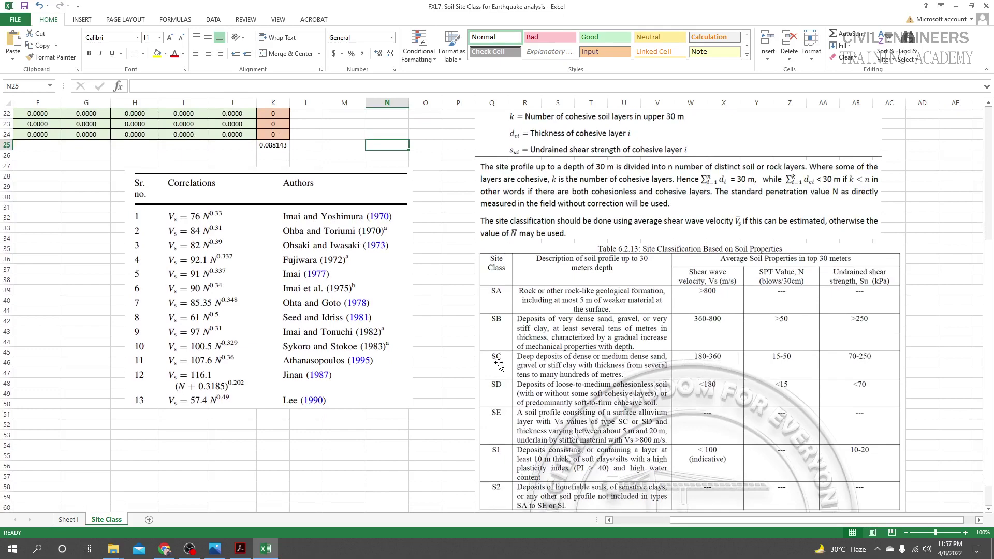
scroll(498, 365, up, 7)
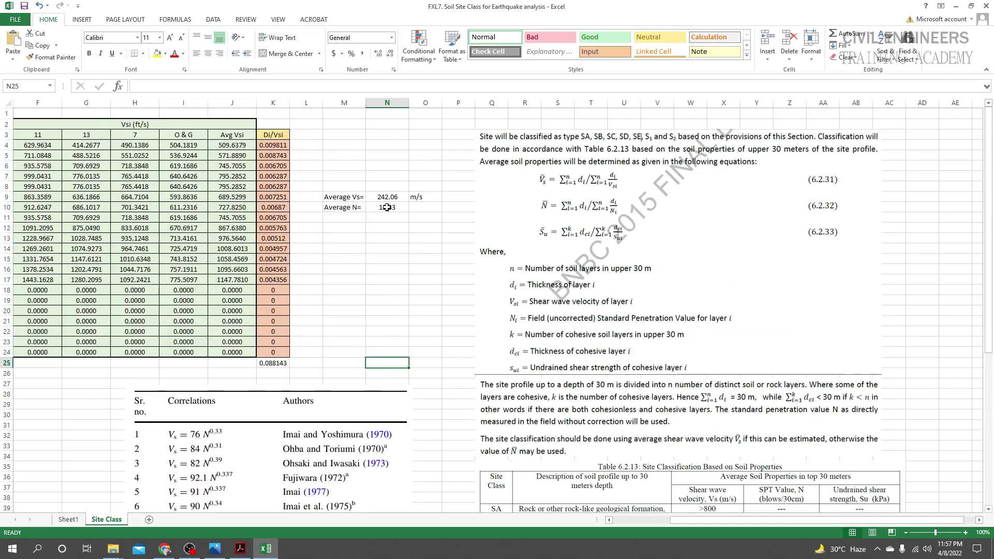
scroll(460, 364, down, 7)
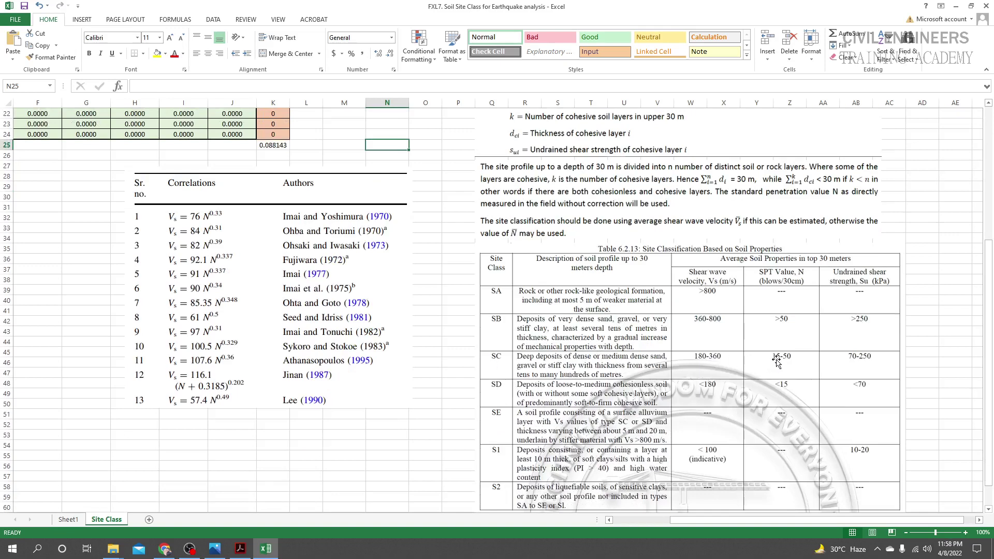
scroll(776, 362, up, 5)
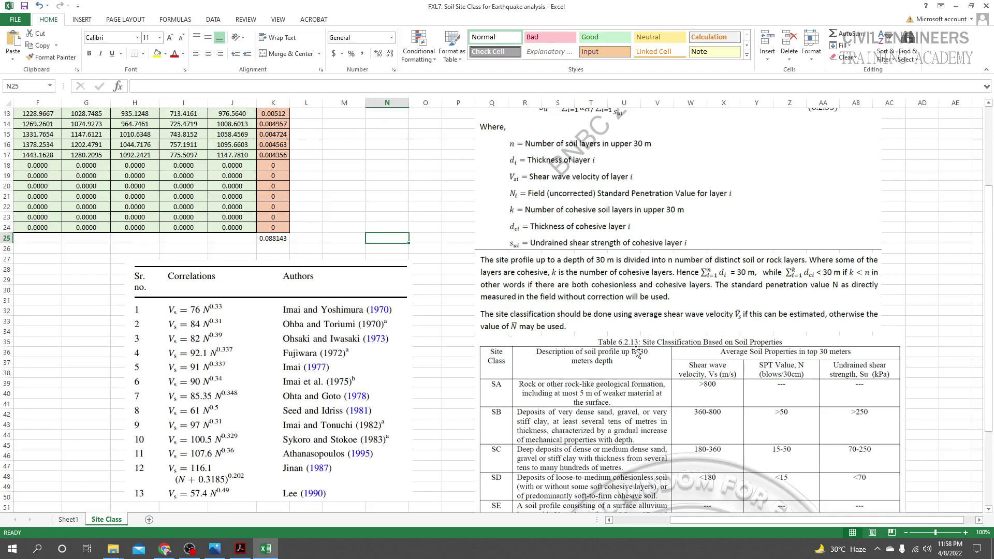
scroll(776, 466, down, 4)
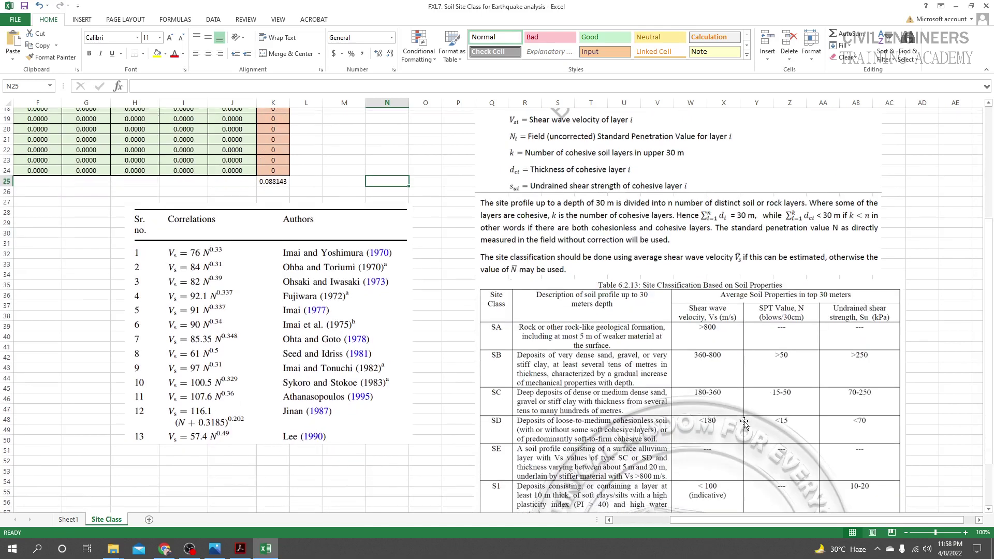
scroll(713, 329, down, 2)
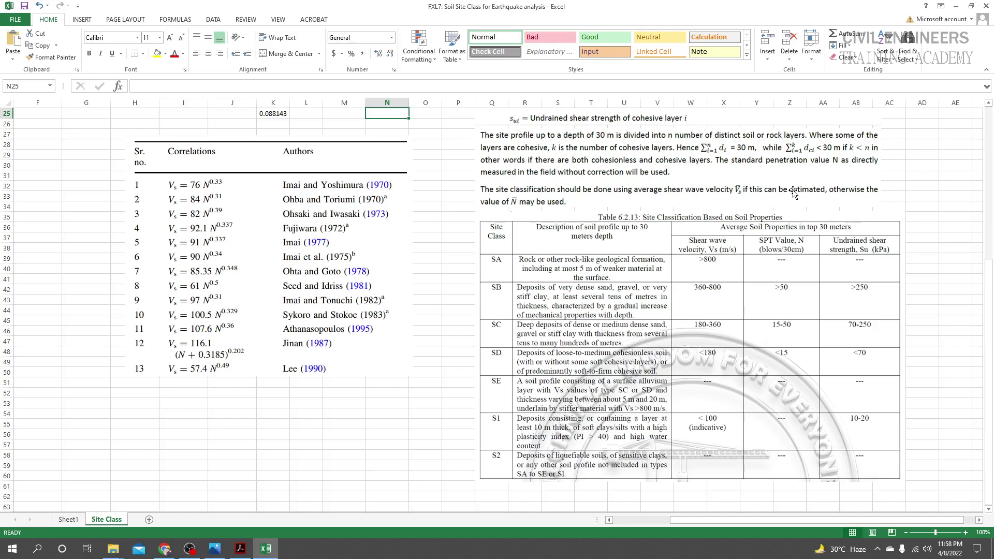
drag(678, 520, 587, 537)
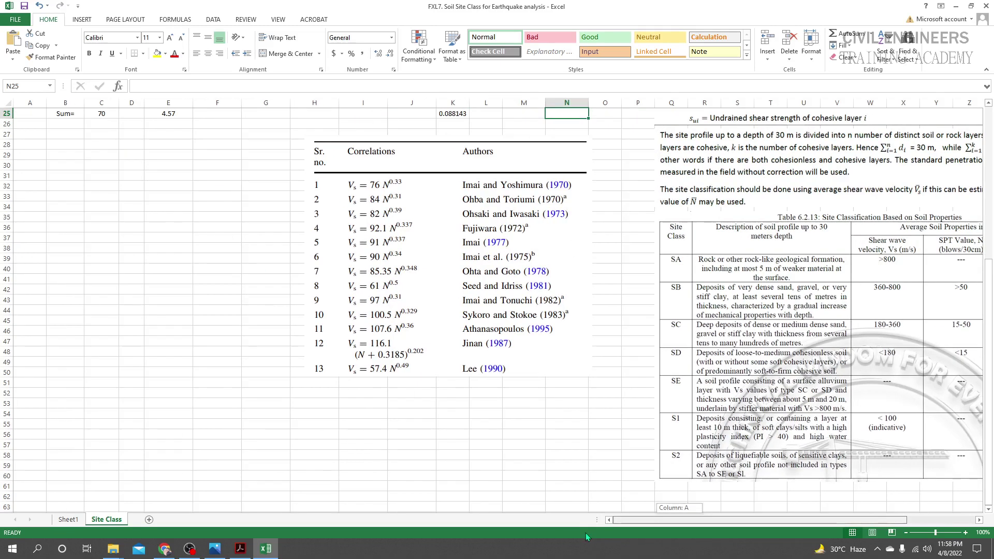
scroll(448, 470, up, 2)
scroll(448, 469, up, 6)
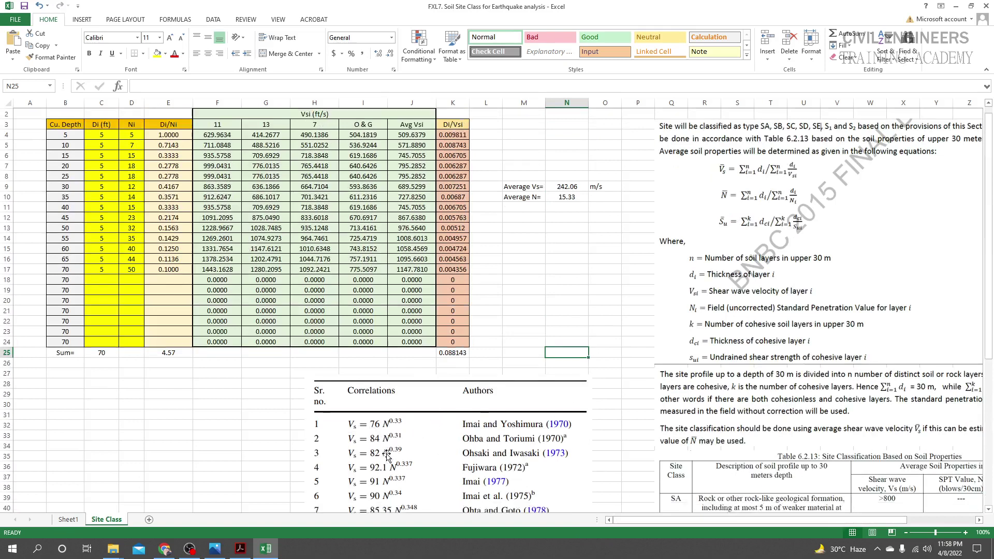
scroll(398, 403, down, 6)
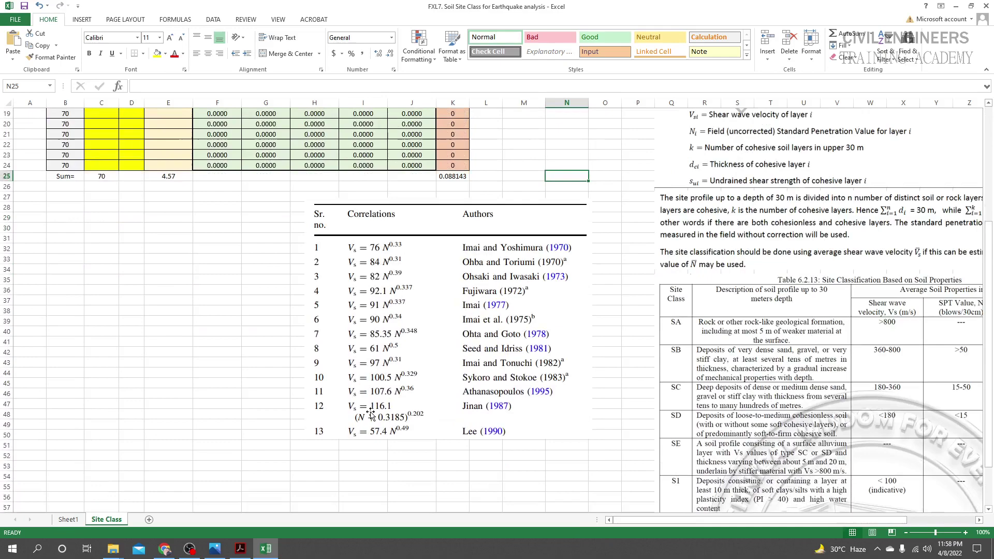
scroll(412, 412, down, 8)
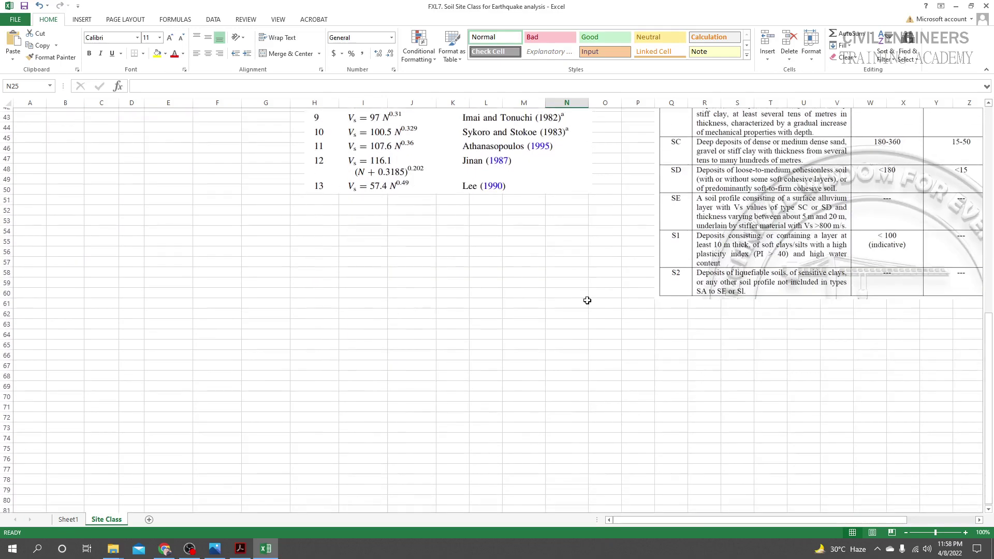
scroll(776, 461, up, 3)
drag(771, 520, 823, 527)
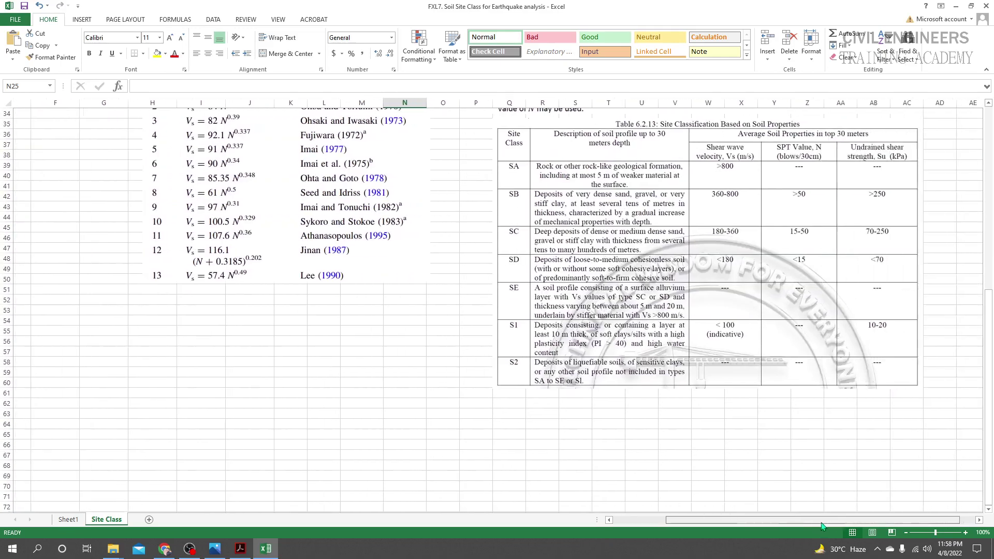
scroll(750, 456, up, 5)
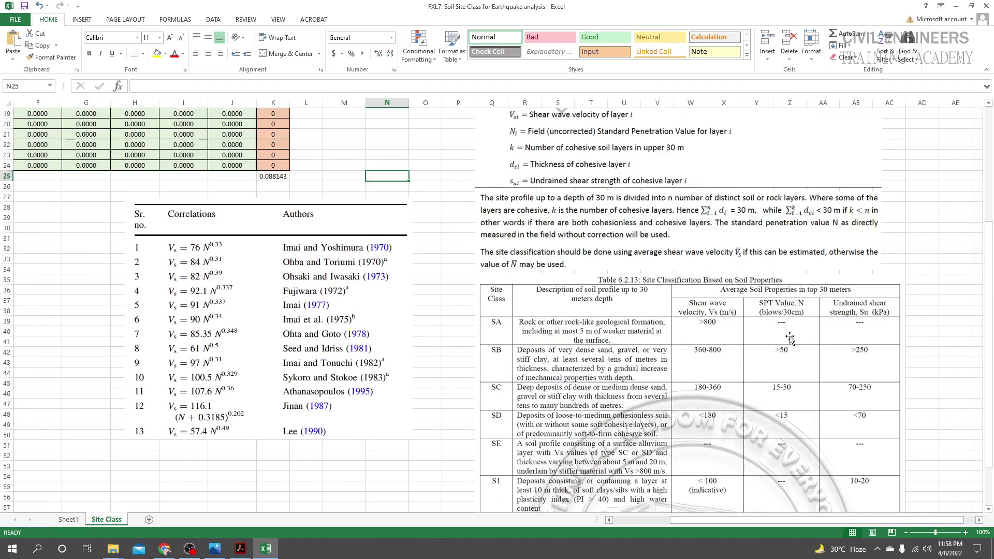
scroll(785, 386, down, 1)
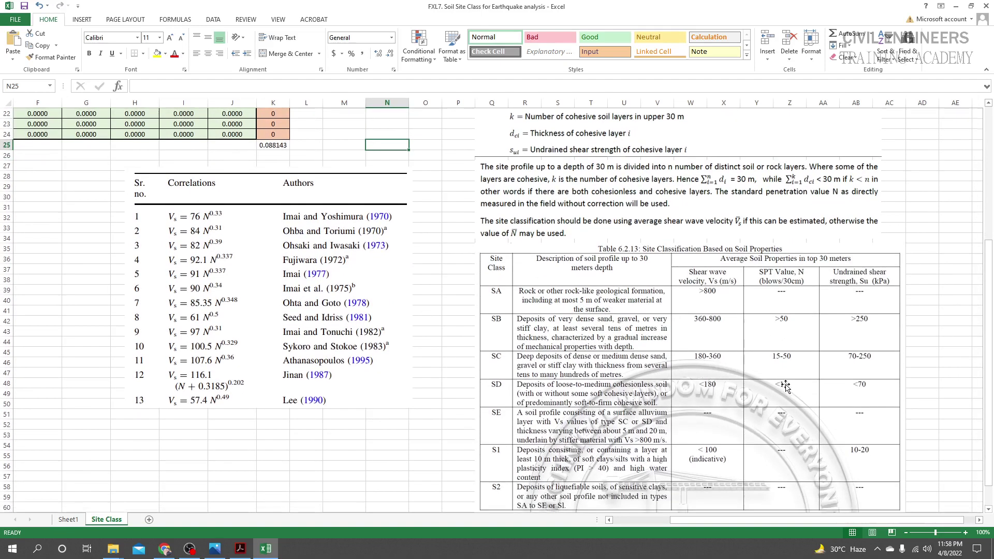
scroll(785, 386, down, 1)
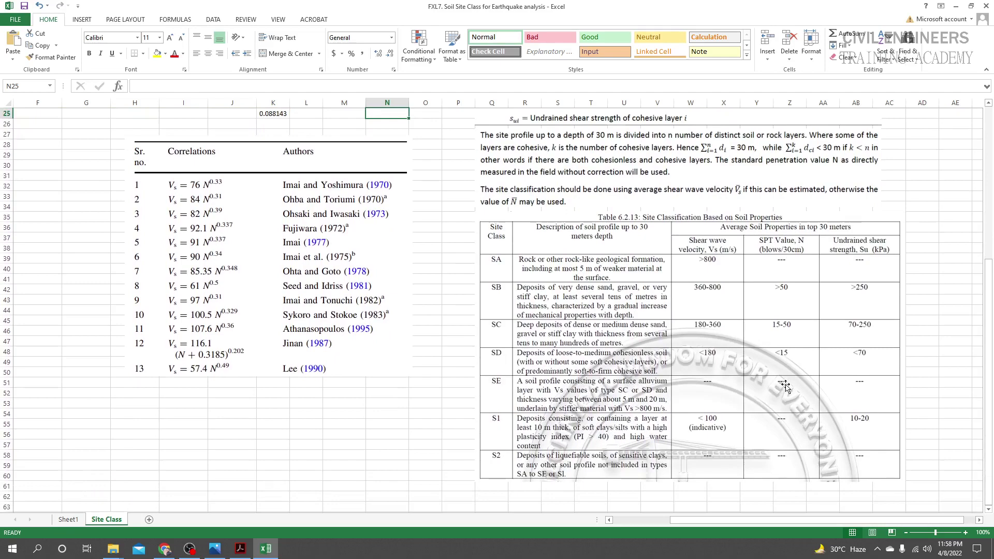
scroll(376, 450, up, 8)
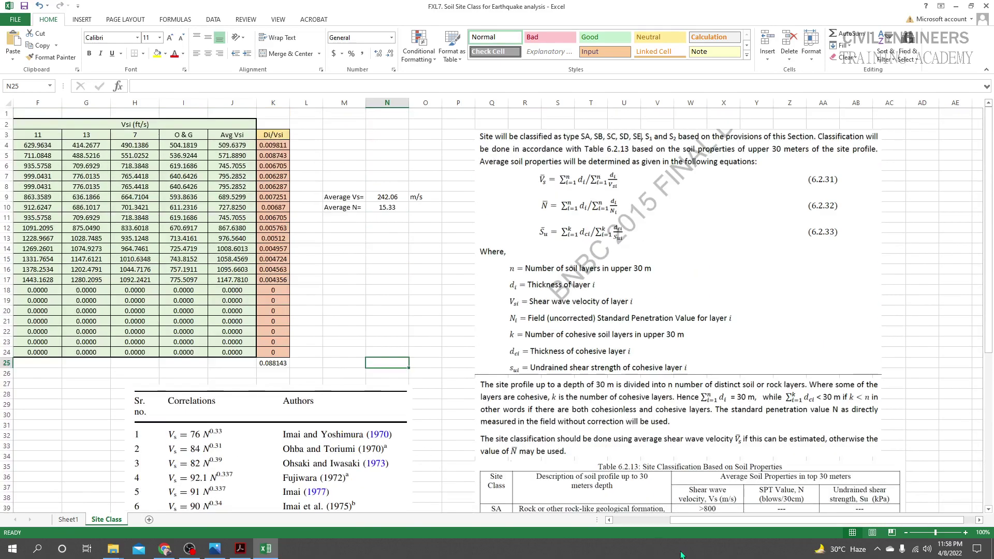
drag(681, 520, 623, 520)
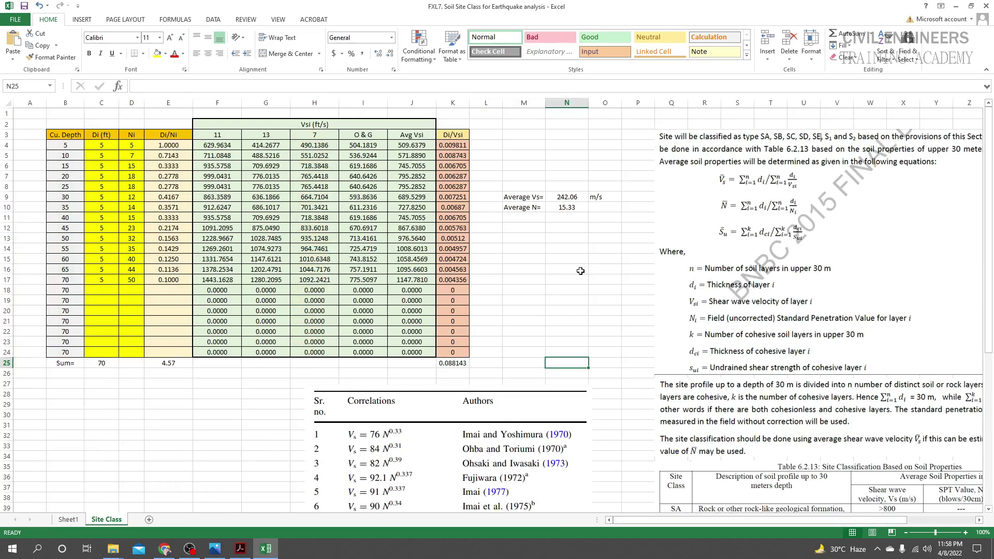
click(582, 249)
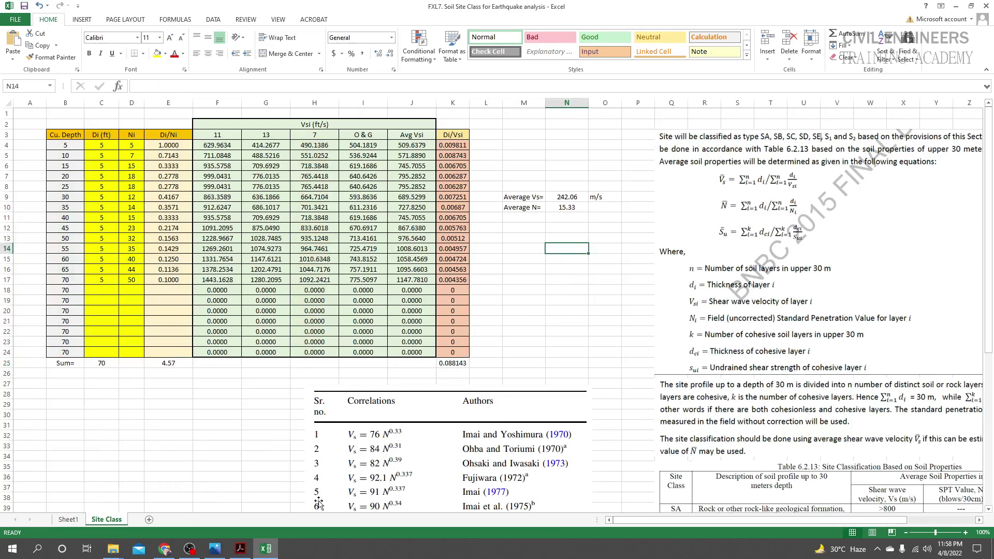
click(582, 274)
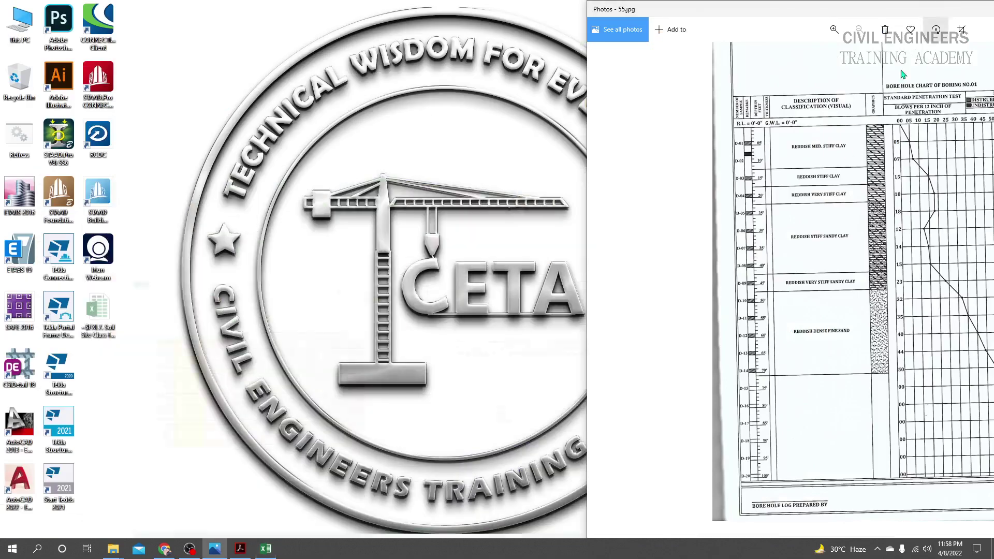
Step: Minimize the site-class workbook and open the A.3 Vertical Earthquake Effect workbook from the Wind and Earthquake load folder
click(956, 6)
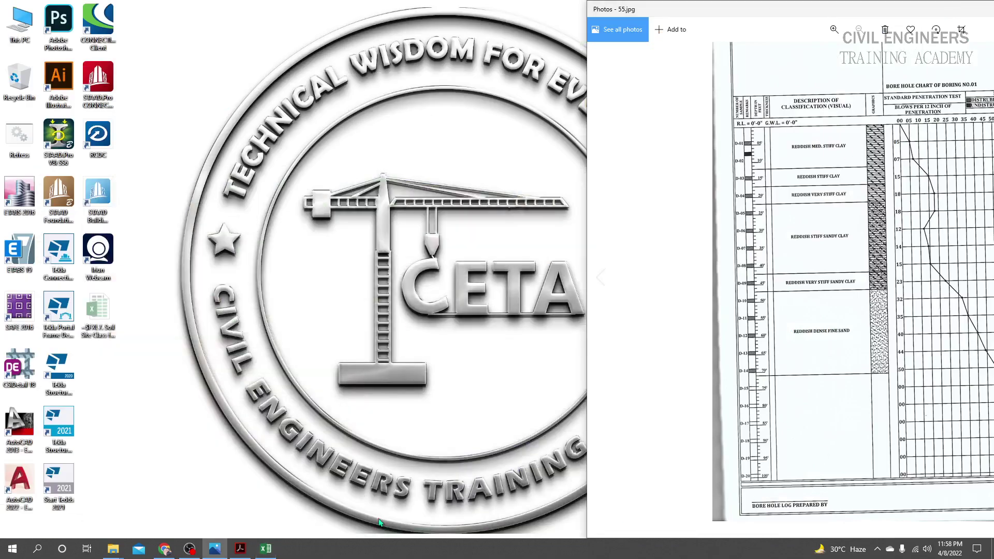
mouse_move(114, 550)
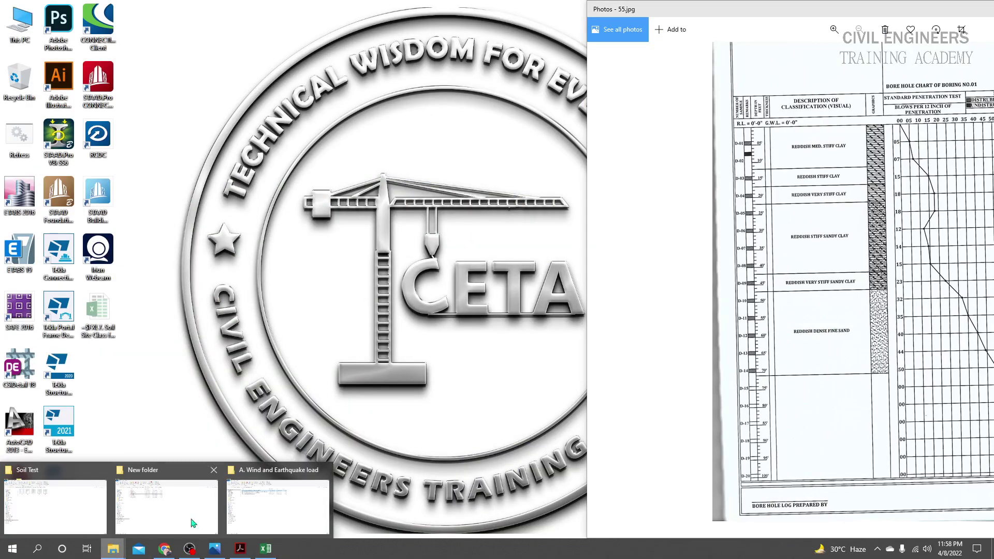
click(265, 507)
click(198, 139)
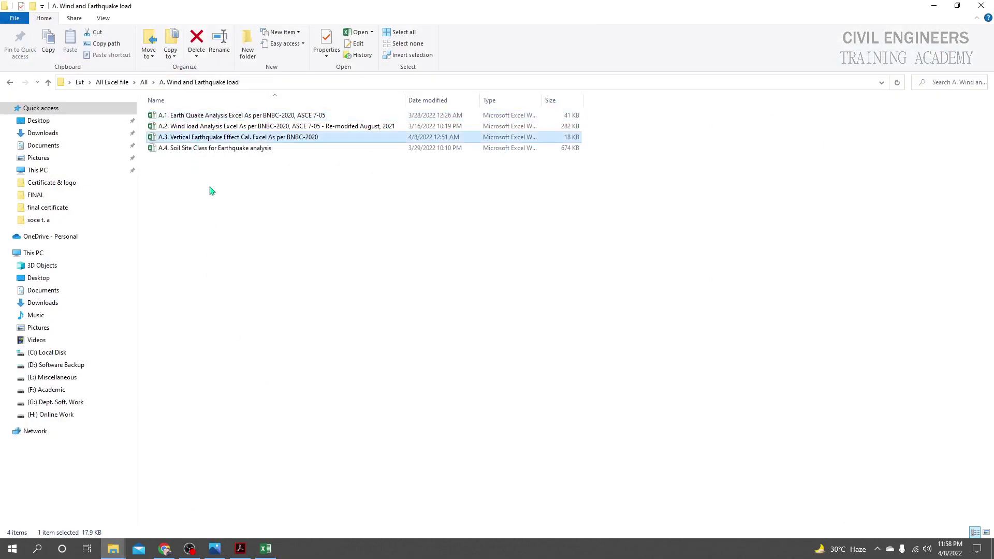
double_click(213, 137)
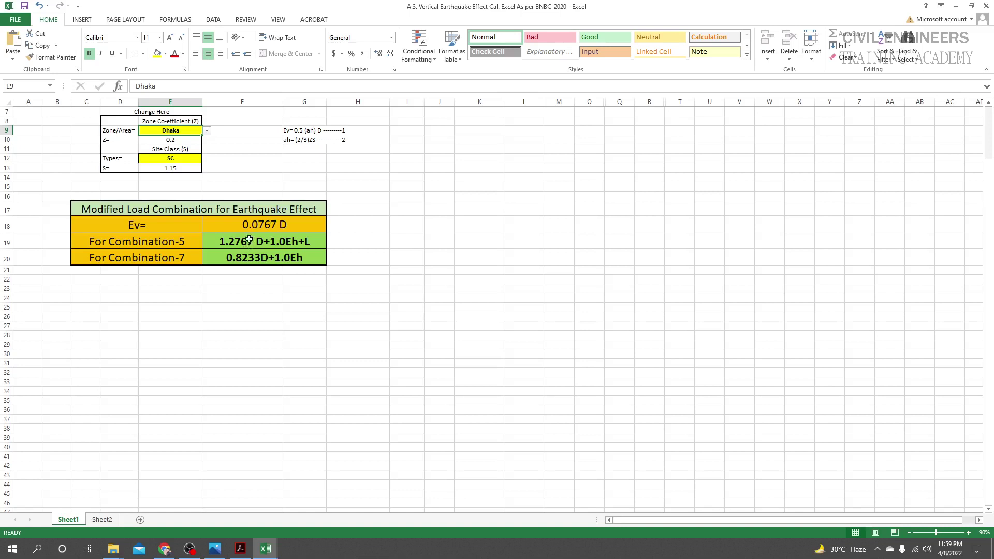
Step: Set the Zone/Area in E9 to Gopalganj (Z 0.12)
click(205, 131)
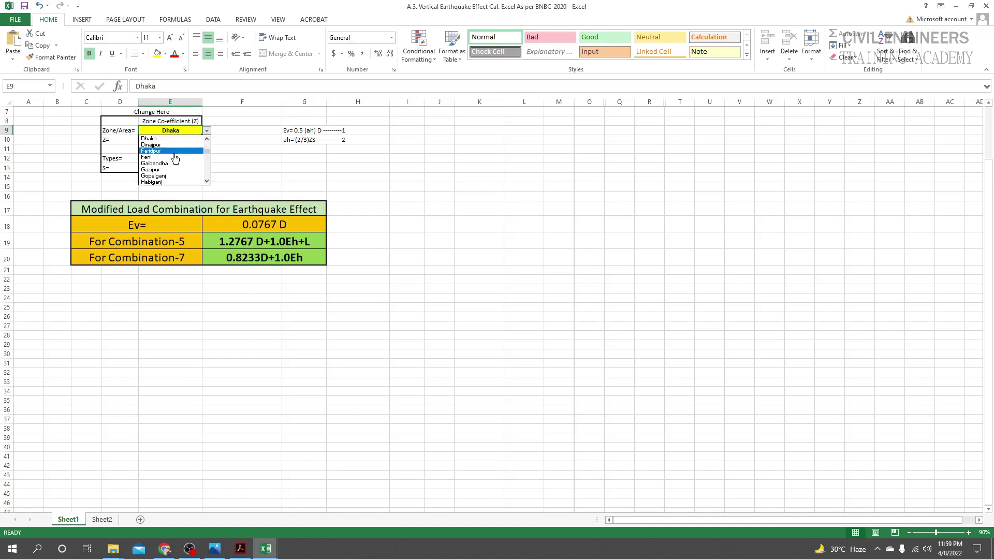
click(174, 153)
click(206, 131)
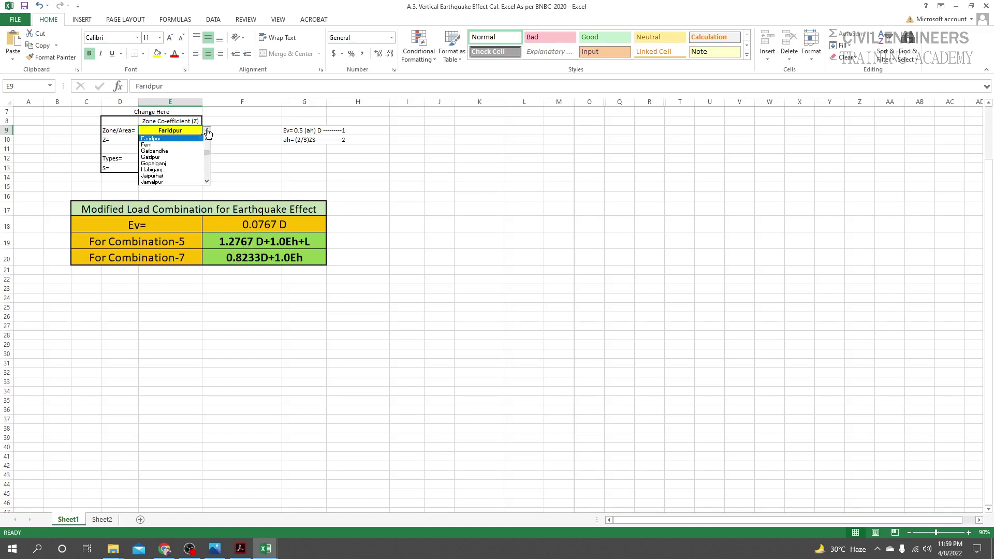
click(172, 163)
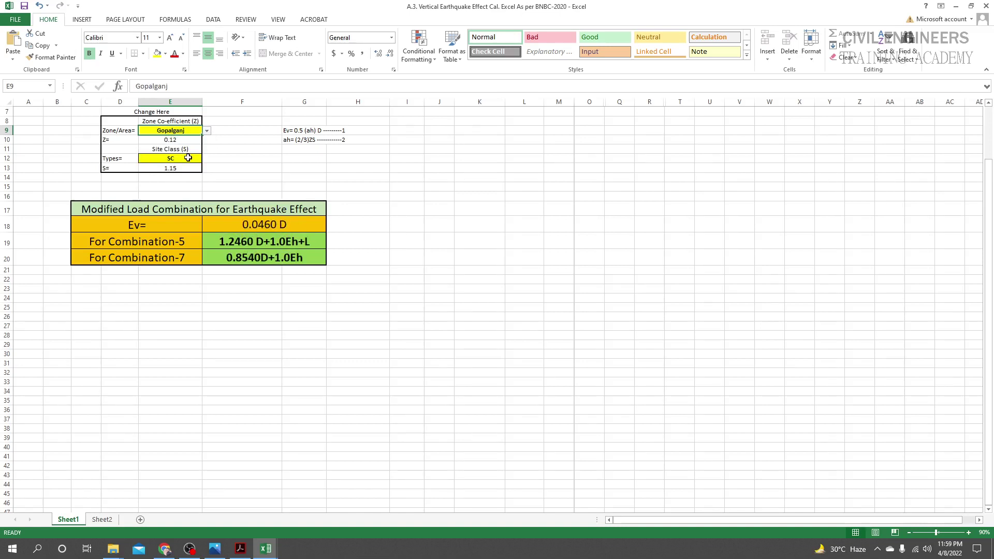
Step: Set the site class in E12 to SB, giving S 1.2 and Ev = 0.0480 D
click(190, 158)
click(205, 160)
click(171, 173)
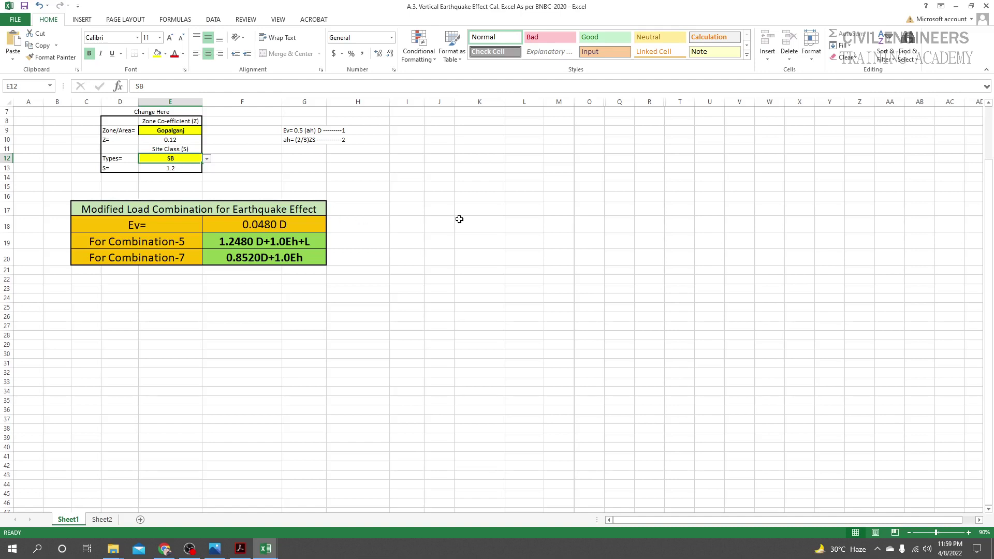
Step: Try site classes SA, SD and SE in E12, settle on SA (Ev 0.0400 D), and restore the window down
click(206, 158)
click(169, 166)
click(207, 158)
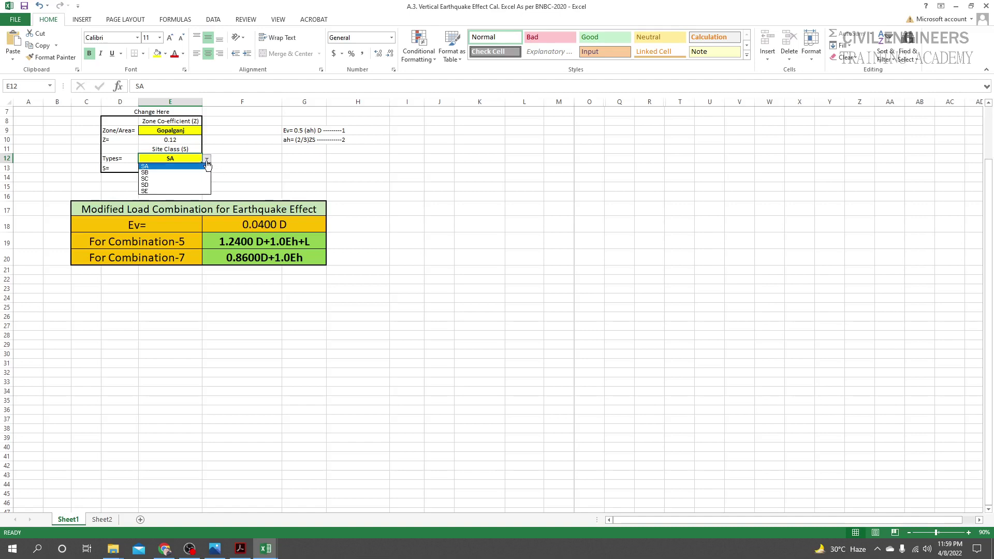
click(170, 186)
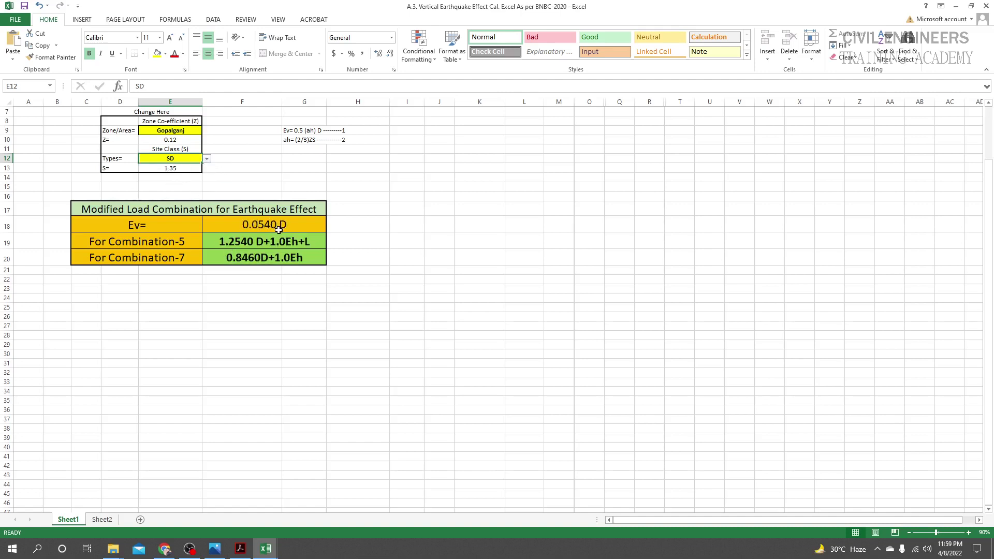
click(206, 158)
click(156, 189)
click(207, 159)
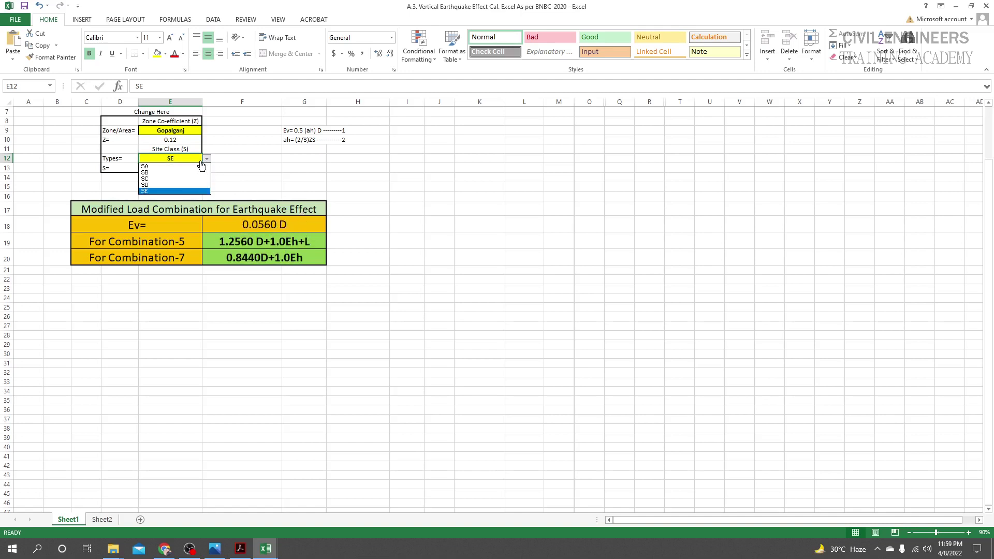
click(181, 164)
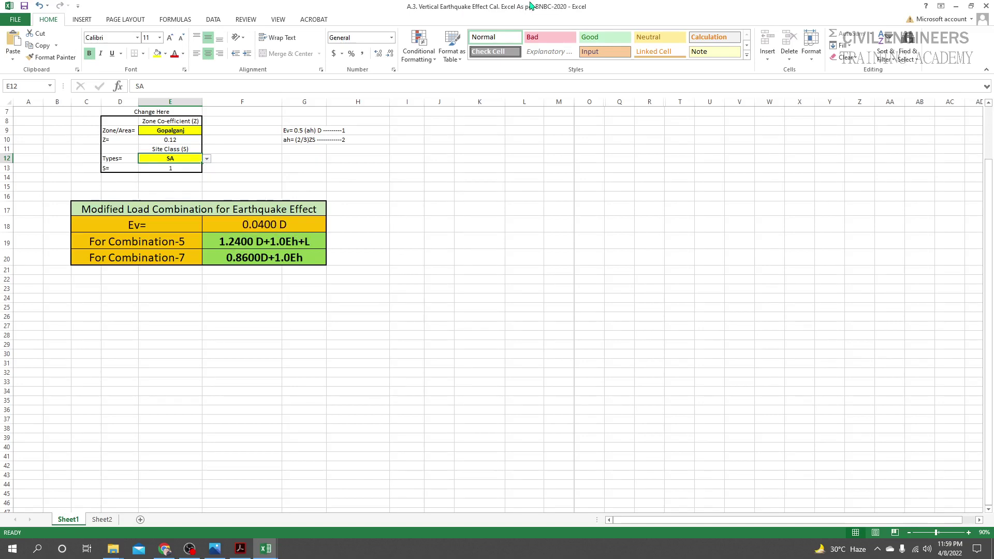
drag(531, 5, 498, 61)
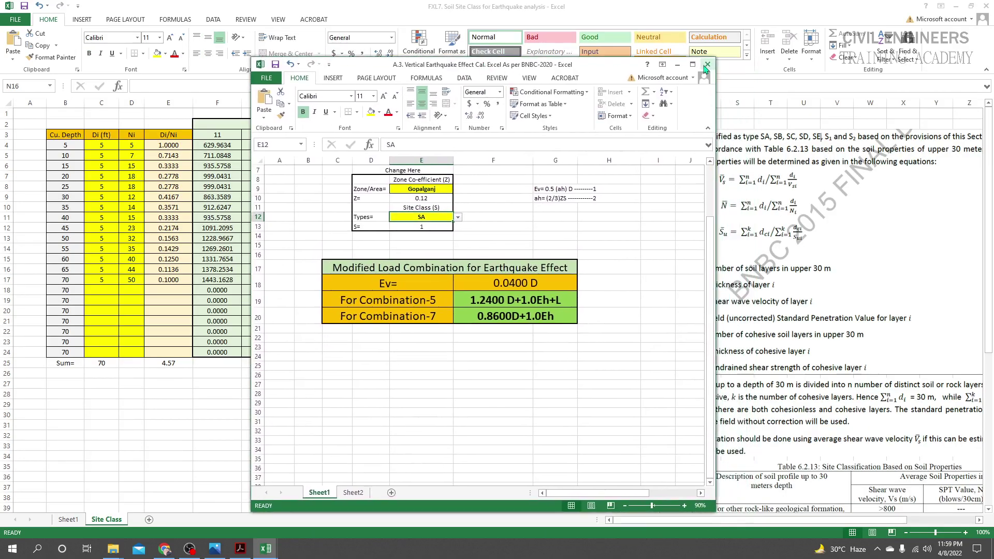
Step: Close the vertical-earthquake workbook and browse the socebd.com Excel files page, including A.3 priced at 75 BDT
key(alt+F4)
click(165, 549)
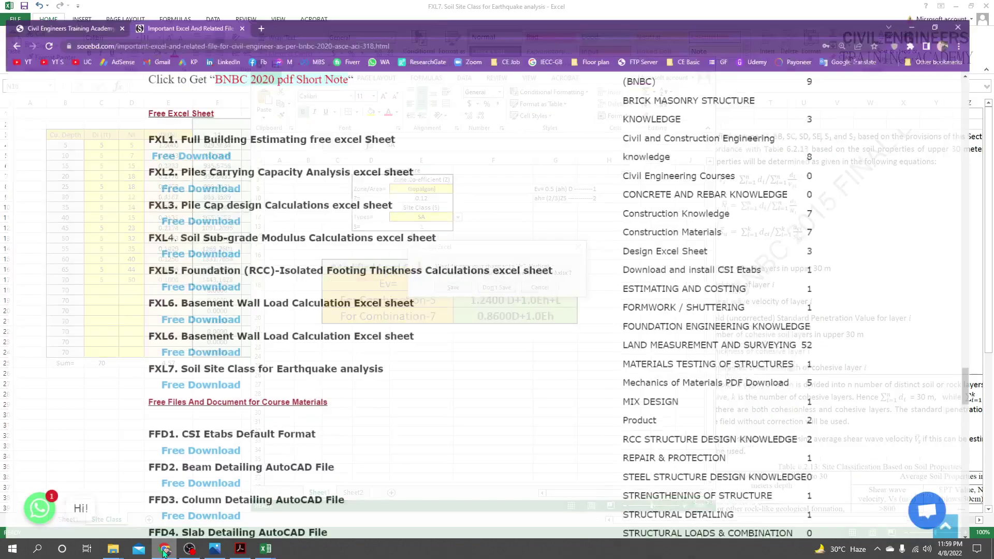
scroll(444, 273, up, 15)
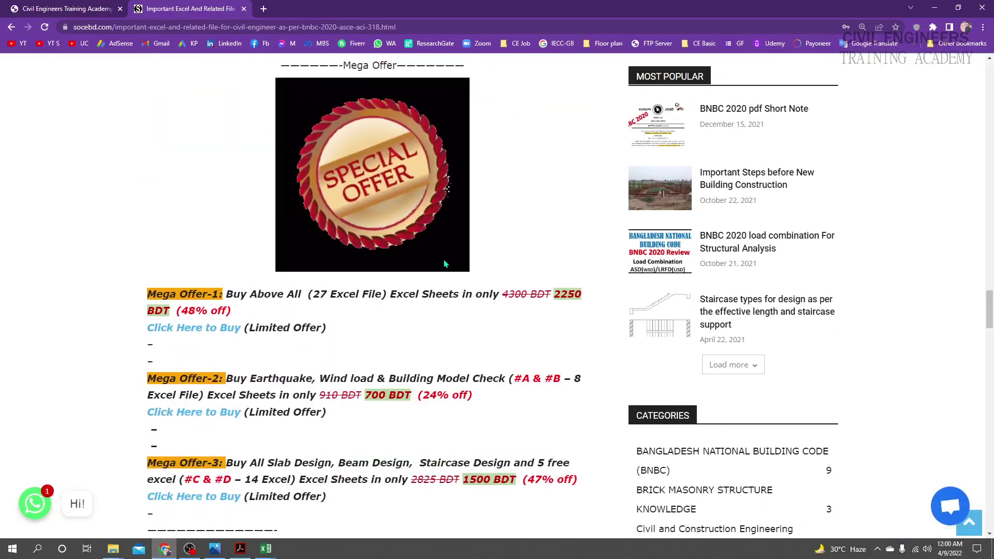
scroll(444, 264, up, 15)
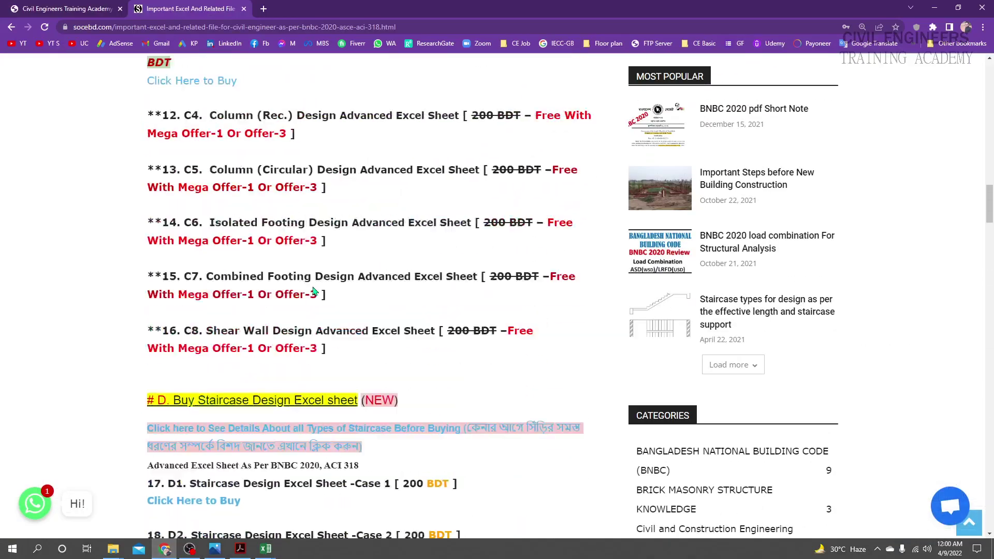
scroll(313, 291, down, 15)
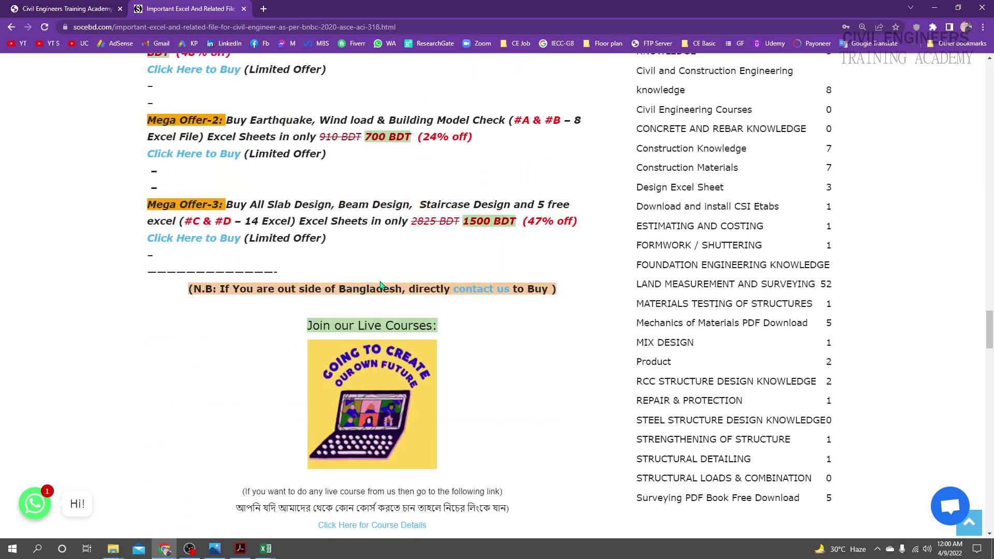
scroll(723, 184, down, 7)
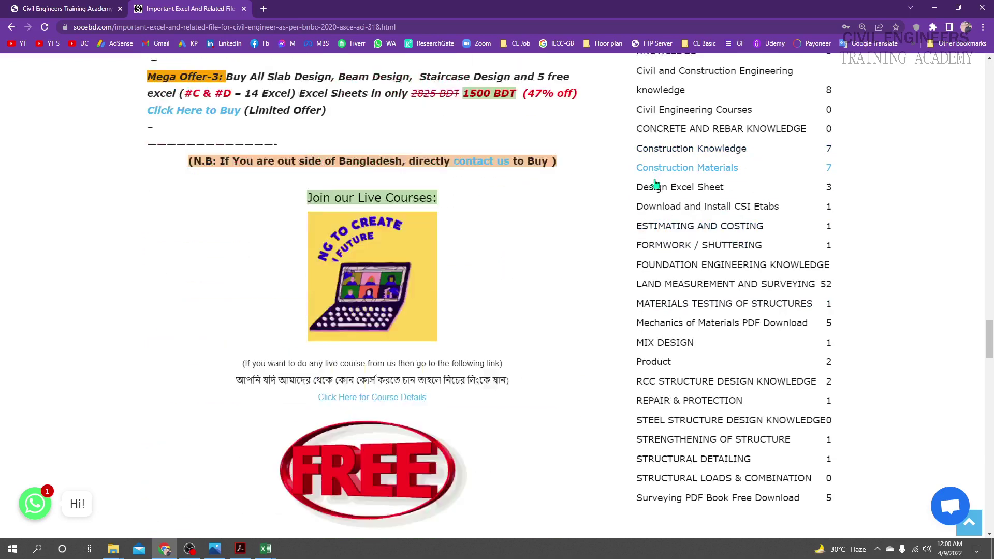
scroll(133, 104, down, 3)
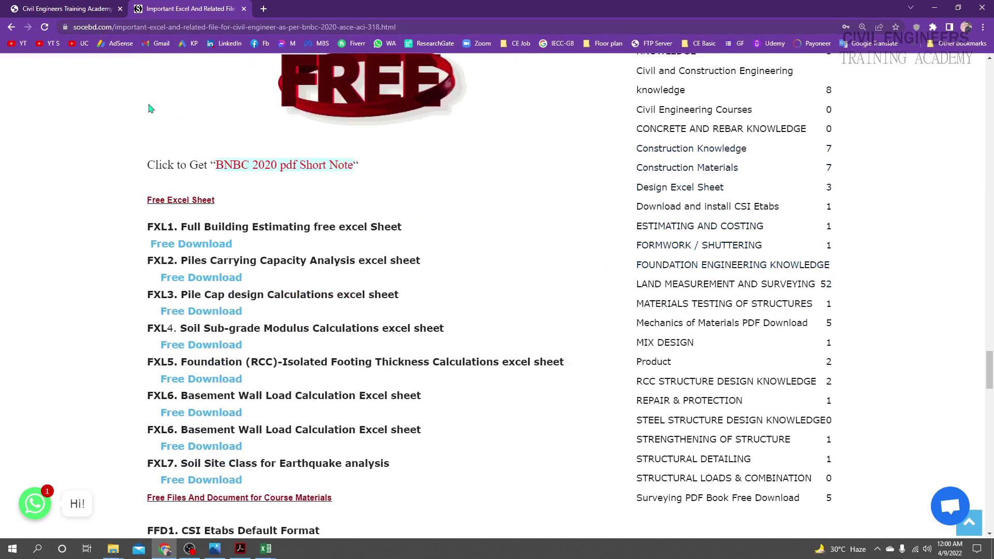
scroll(303, 282, down, 3)
scroll(303, 282, down, 3)
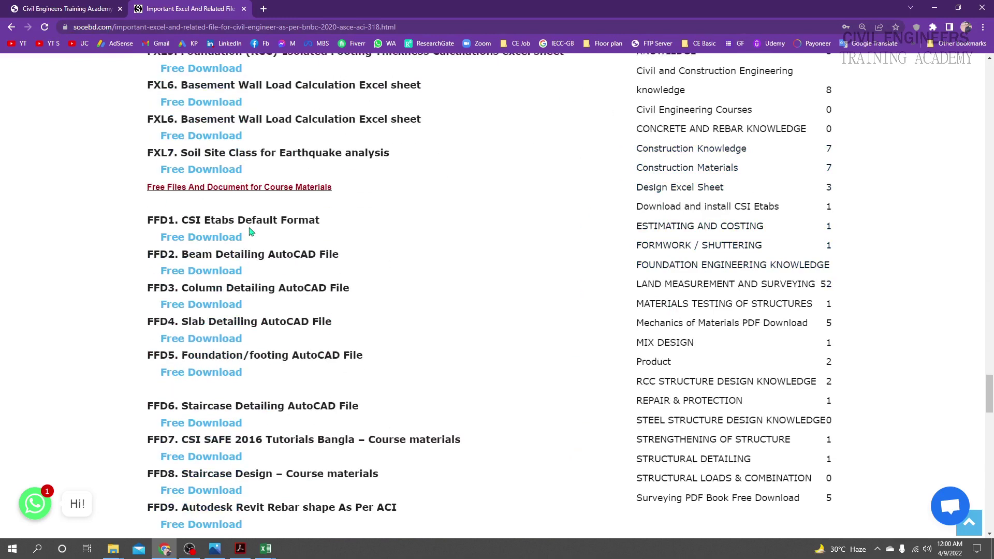
scroll(250, 217, down, 2)
scroll(233, 383, down, 5)
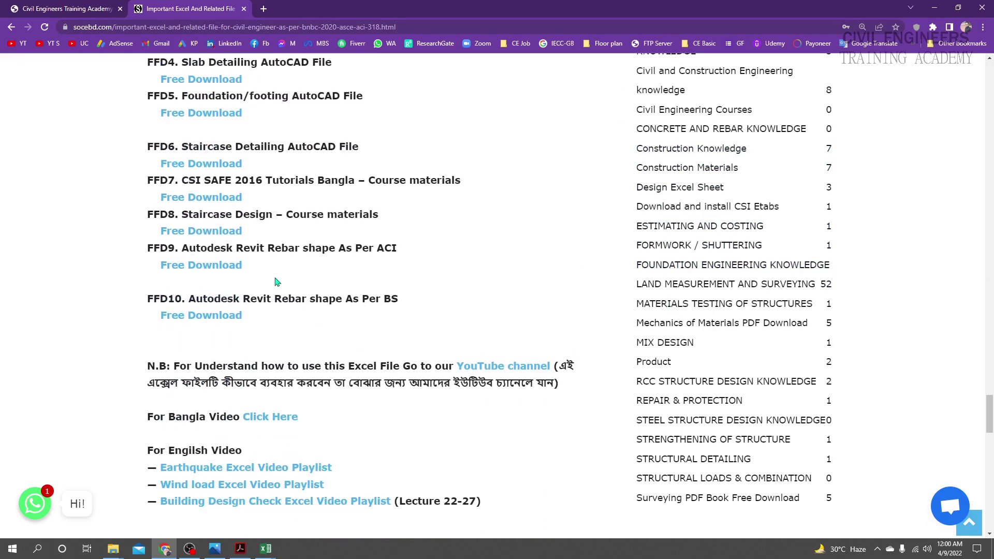
scroll(265, 294, up, 5)
scroll(216, 269, up, 8)
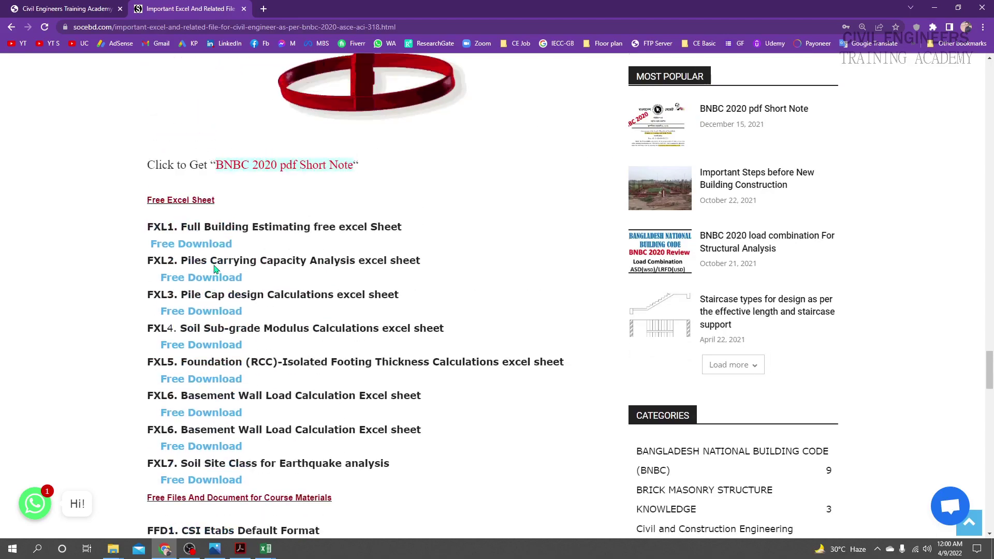
scroll(215, 269, up, 18)
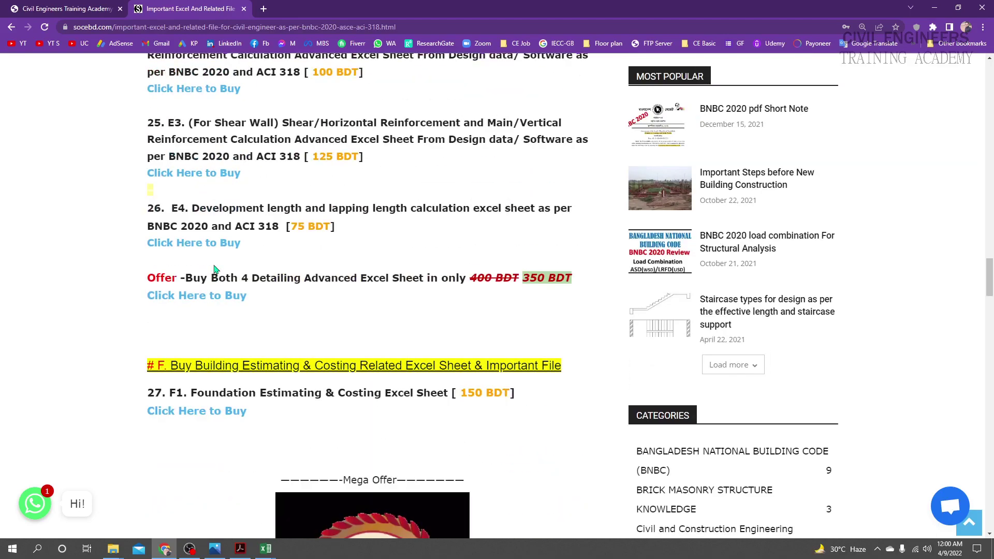
scroll(215, 269, down, 5)
scroll(215, 269, down, 1)
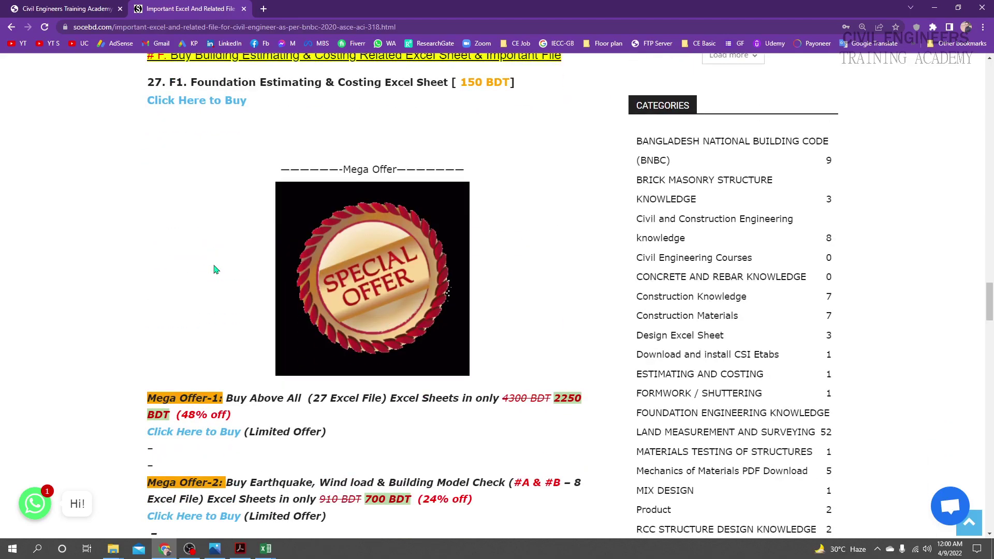
scroll(215, 269, up, 20)
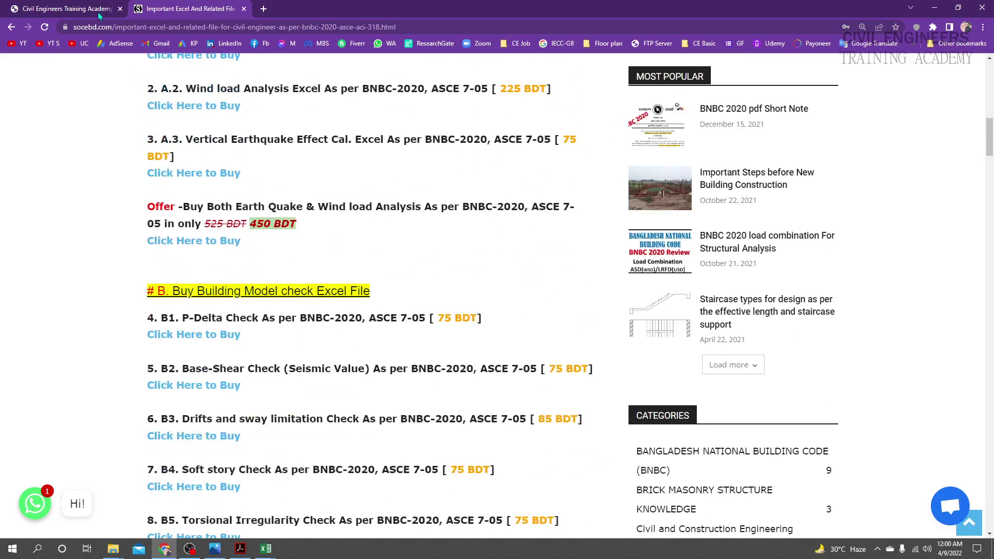
Step: Open the Civil Engineers Training Academy Live Courses page, close the Excel files tab, and open a new tab
click(98, 14)
scroll(473, 264, up, 20)
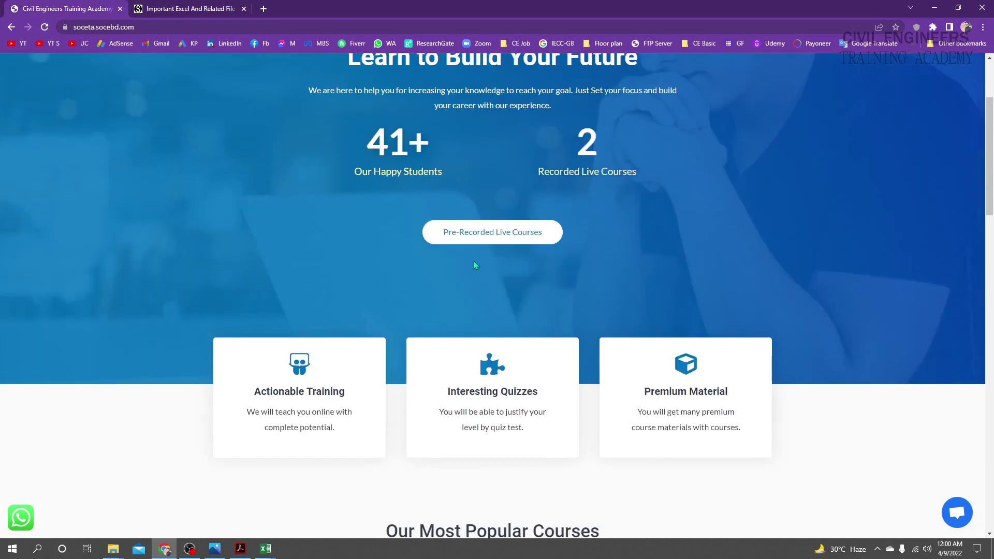
scroll(475, 265, up, 3)
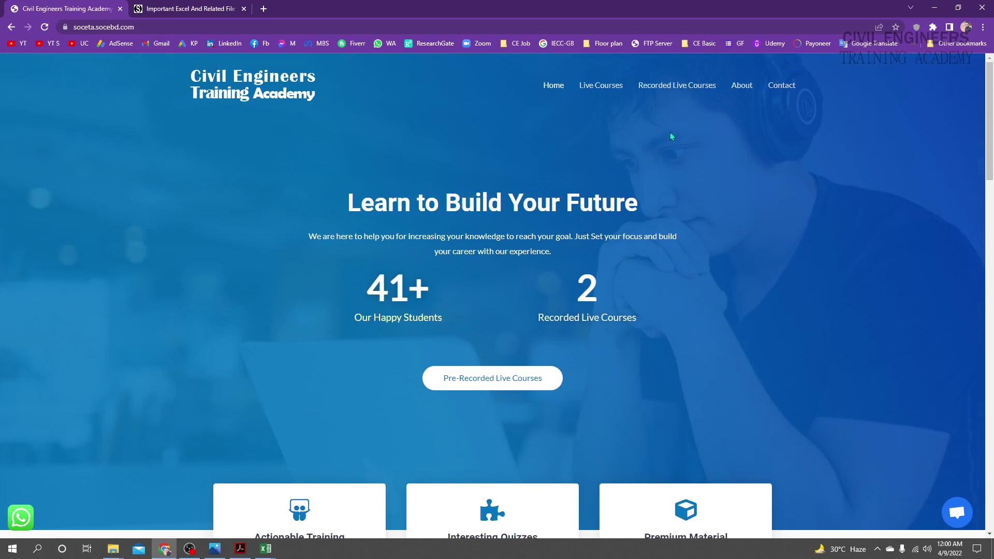
click(599, 87)
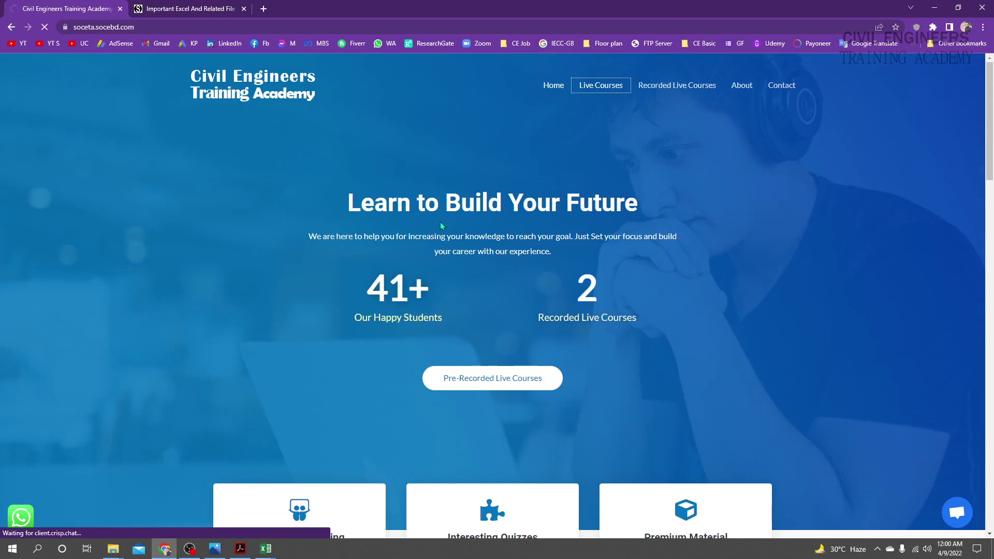
scroll(455, 279, down, 3)
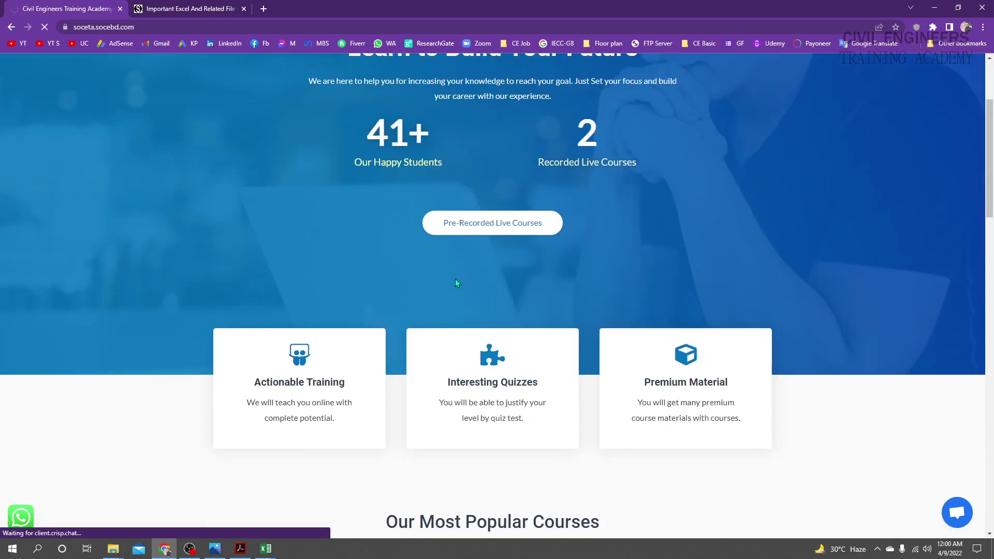
scroll(456, 280, down, 9)
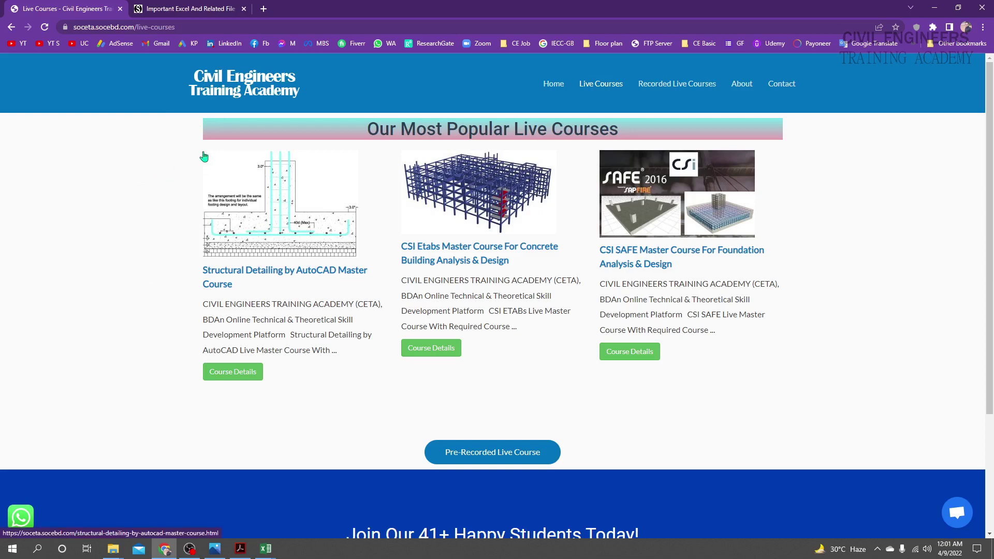
click(244, 9)
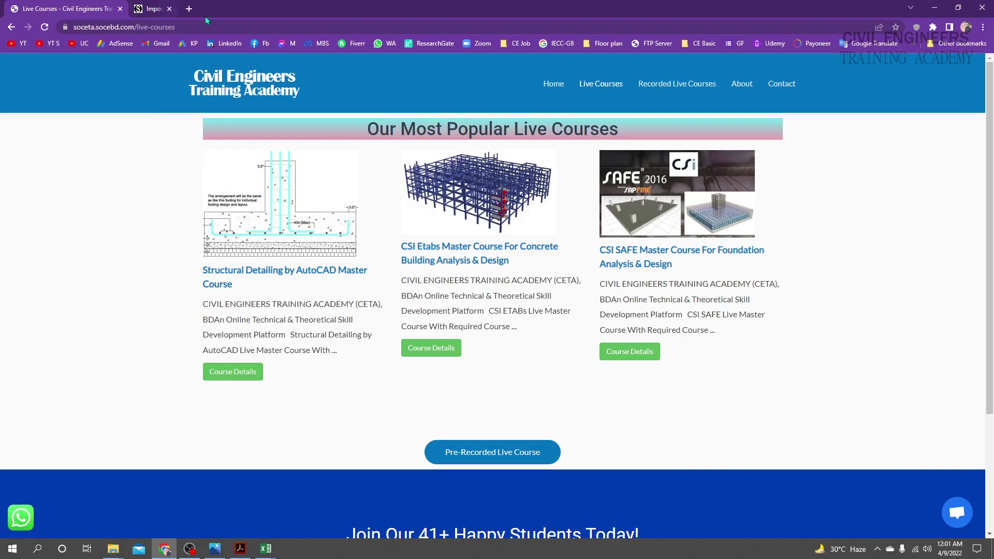
click(140, 10)
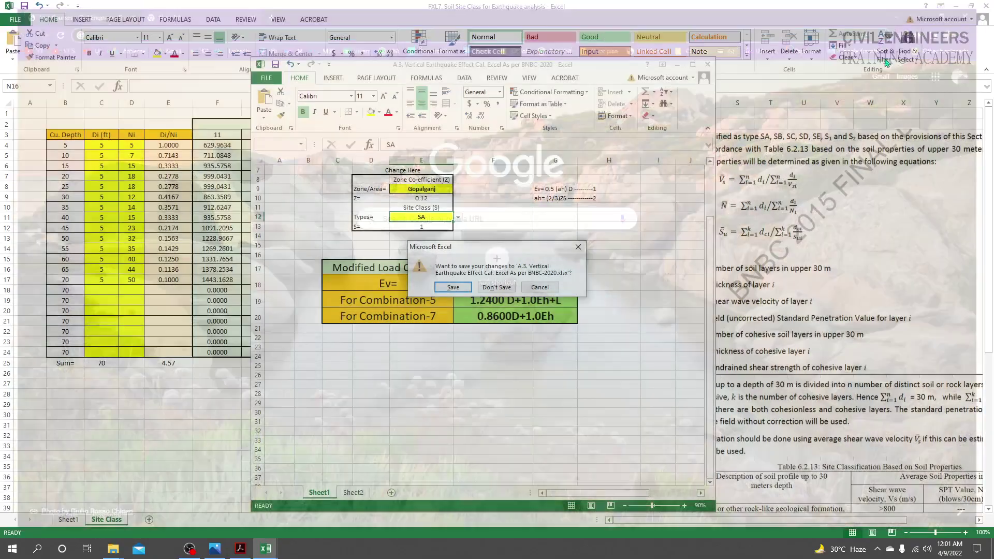